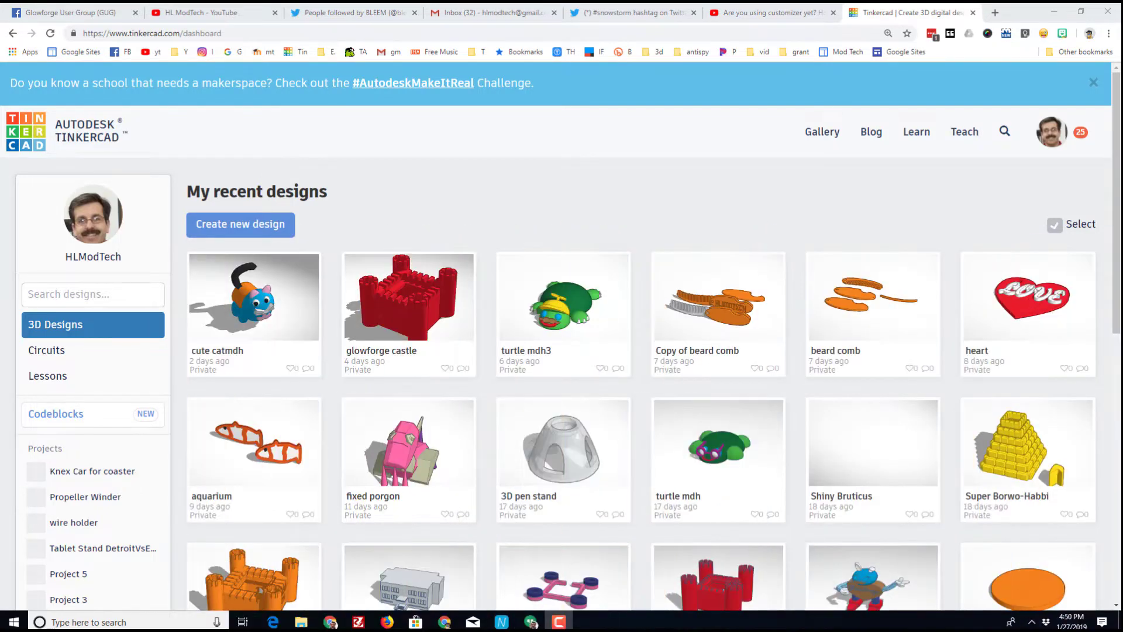
# - Create a new 3D design and name it igloo mdh
pyautogui.click(236, 225)
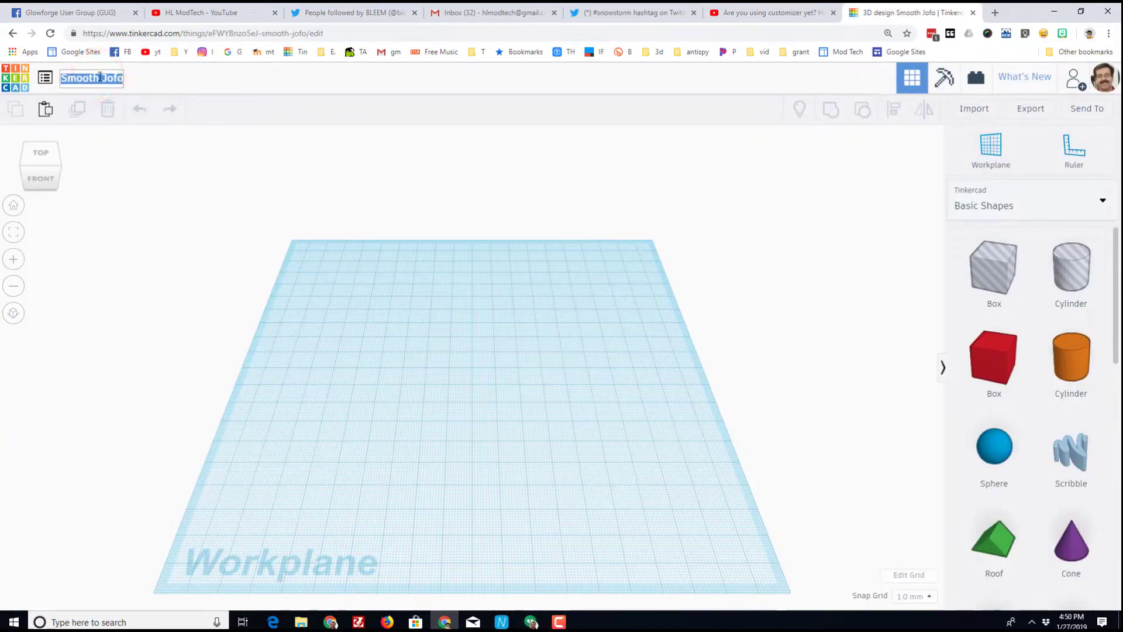
pyautogui.write('igloo mdh')
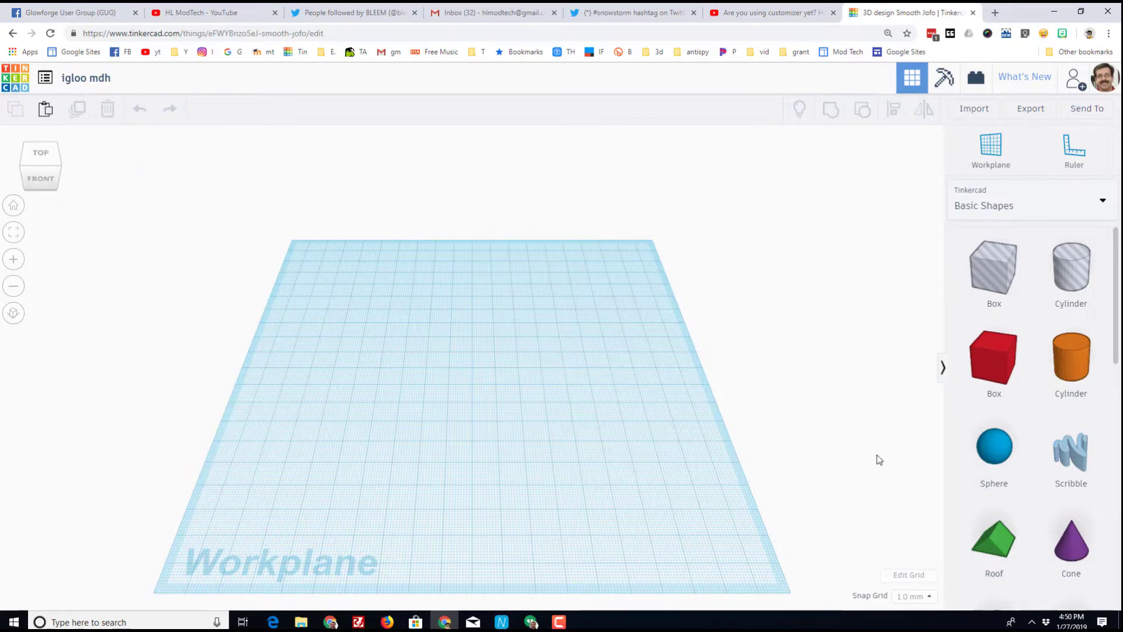
# - Place a paraboloid on the workplane and size it into a large, roughly centred dome about 53 mm high
pyautogui.scroll(-5, 1003, 466)
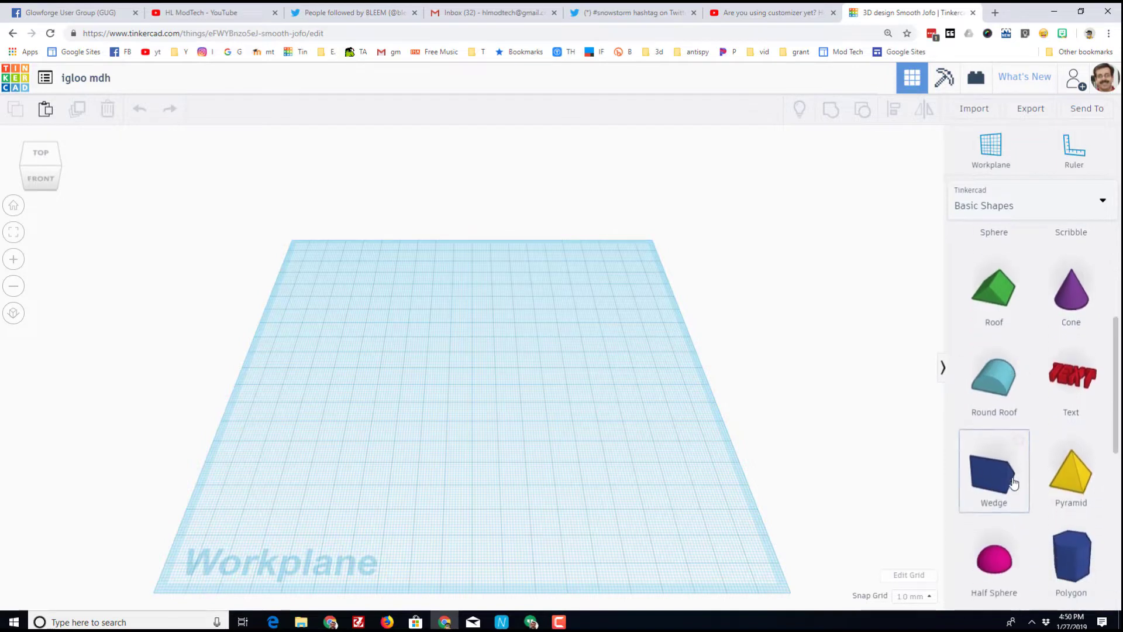
pyautogui.scroll(-2, 1003, 514)
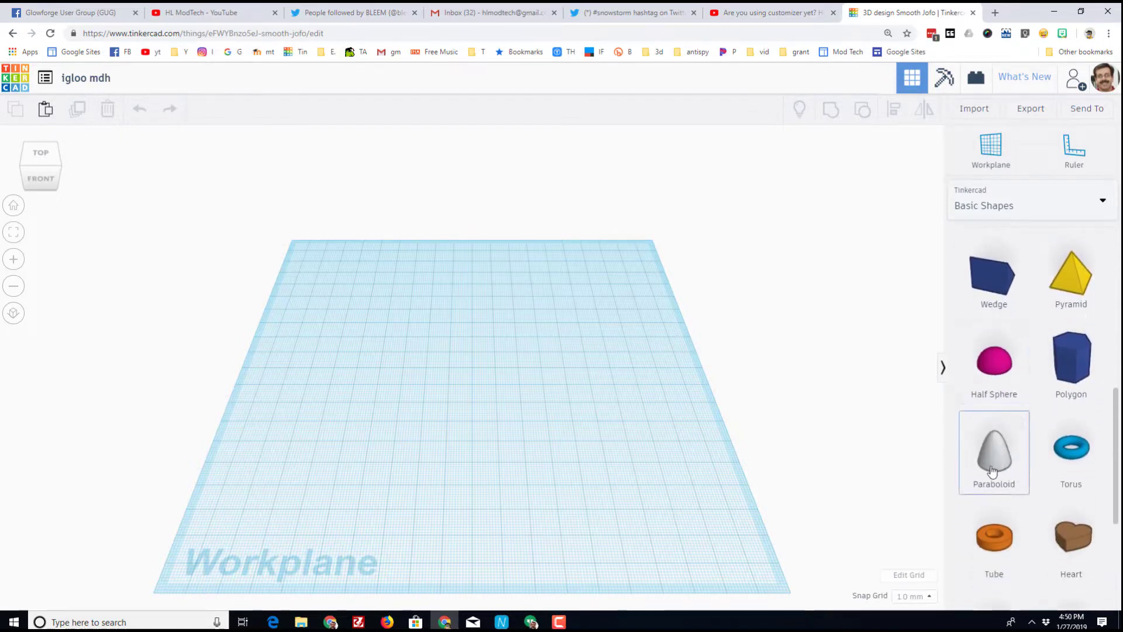
pyautogui.moveTo(995, 467); pyautogui.dragTo(423, 355)
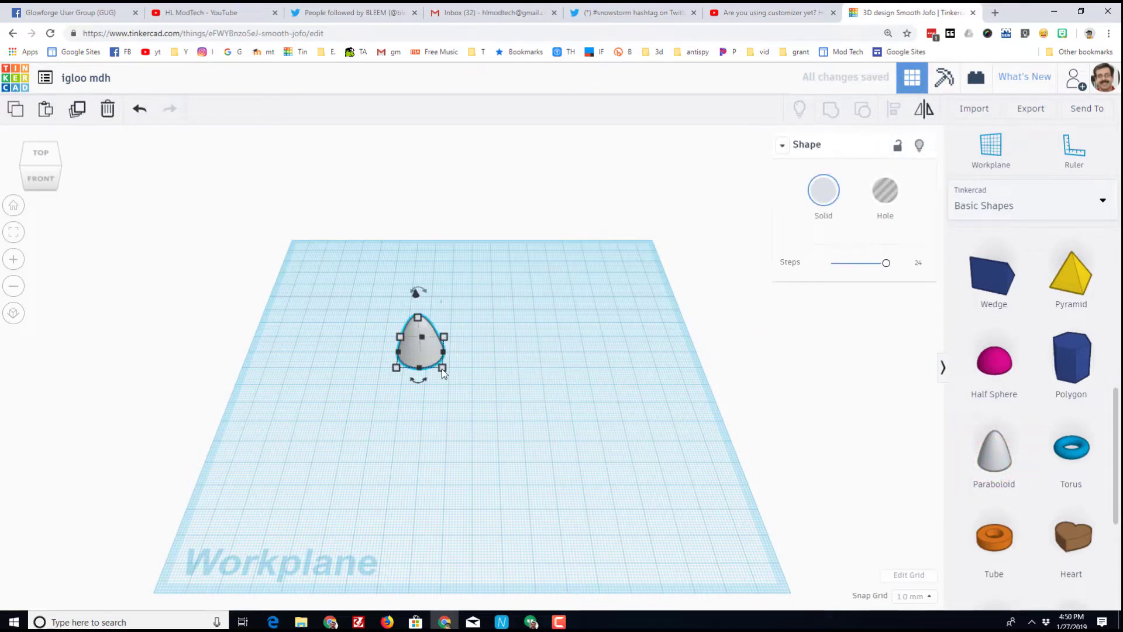
pyautogui.keyDown('shift'); pyautogui.moveTo(442, 368); pyautogui.dragTo(646, 497); pyautogui.keyUp('shift')
pyautogui.moveTo(553, 448); pyautogui.dragTo(518, 389)
pyautogui.moveTo(476, 169); pyautogui.dragTo(477, 269)
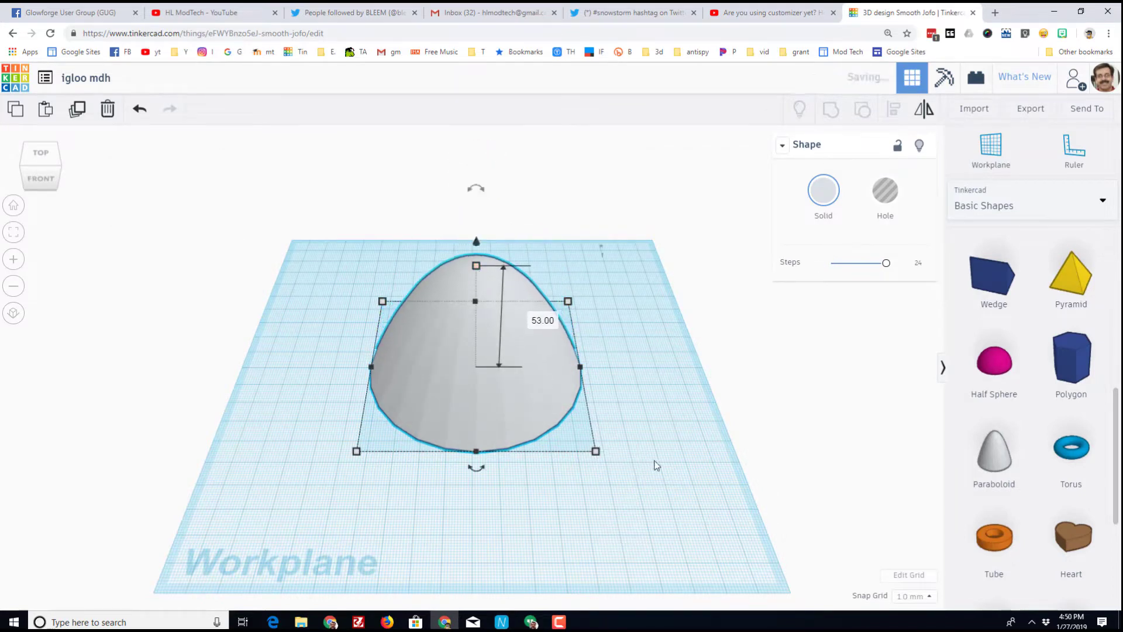
# - Duplicate the dome in place and lower the copy 10 mm below the workplane
pyautogui.moveTo(632, 489); pyautogui.dragTo(549, 422, button='right')
pyautogui.click(555, 429)
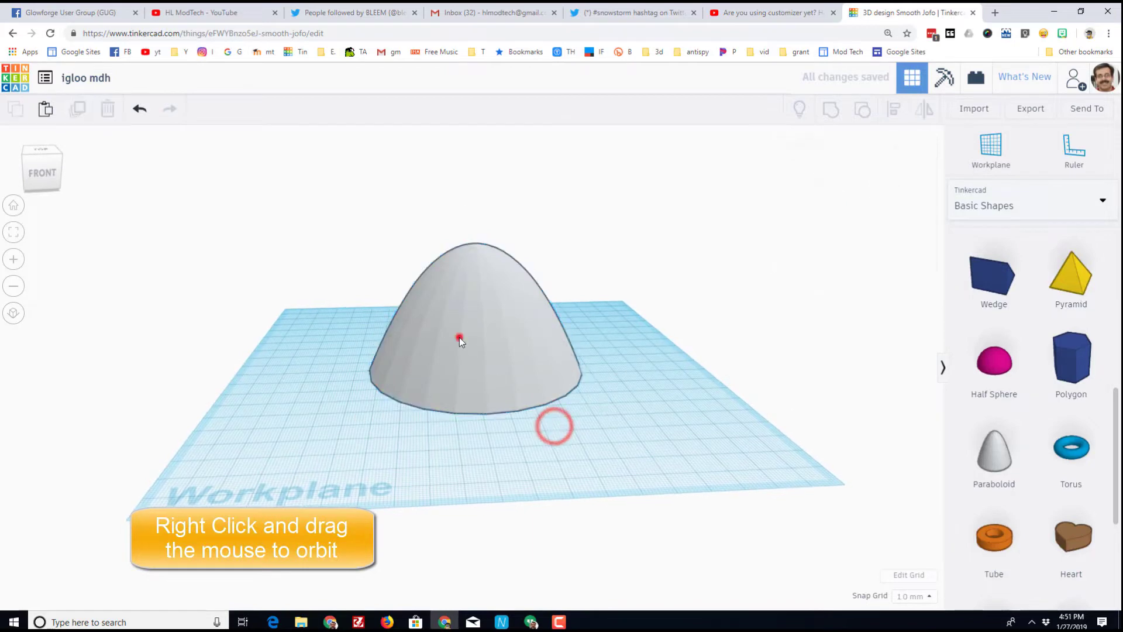
pyautogui.click(459, 337)
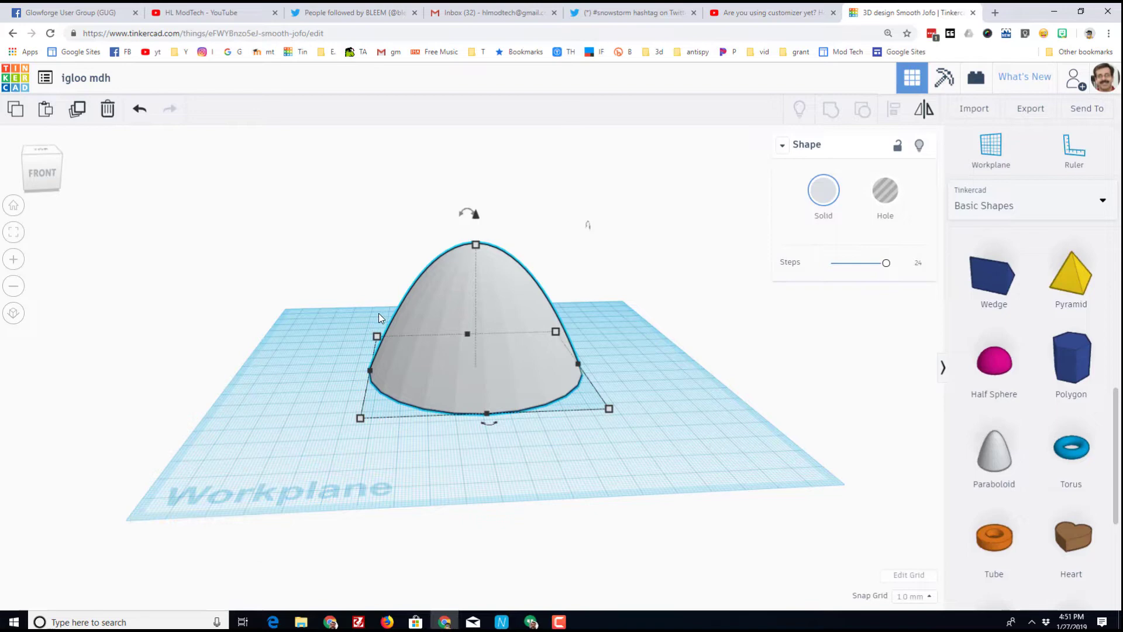
pyautogui.hotkey('ctrl', 'd')
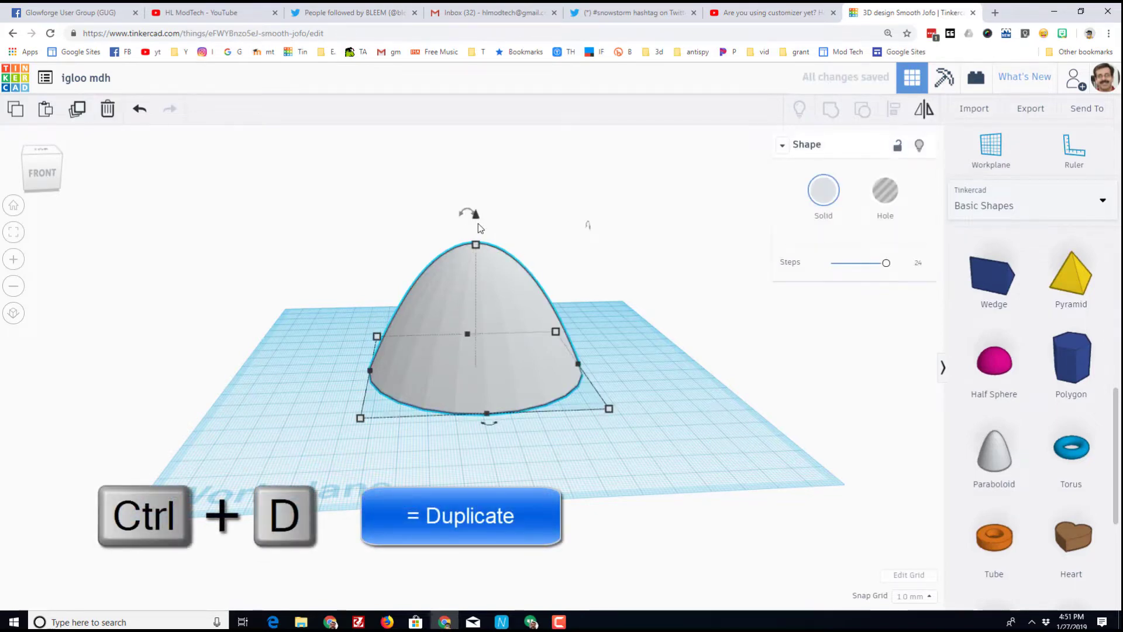
pyautogui.click(53, 155)
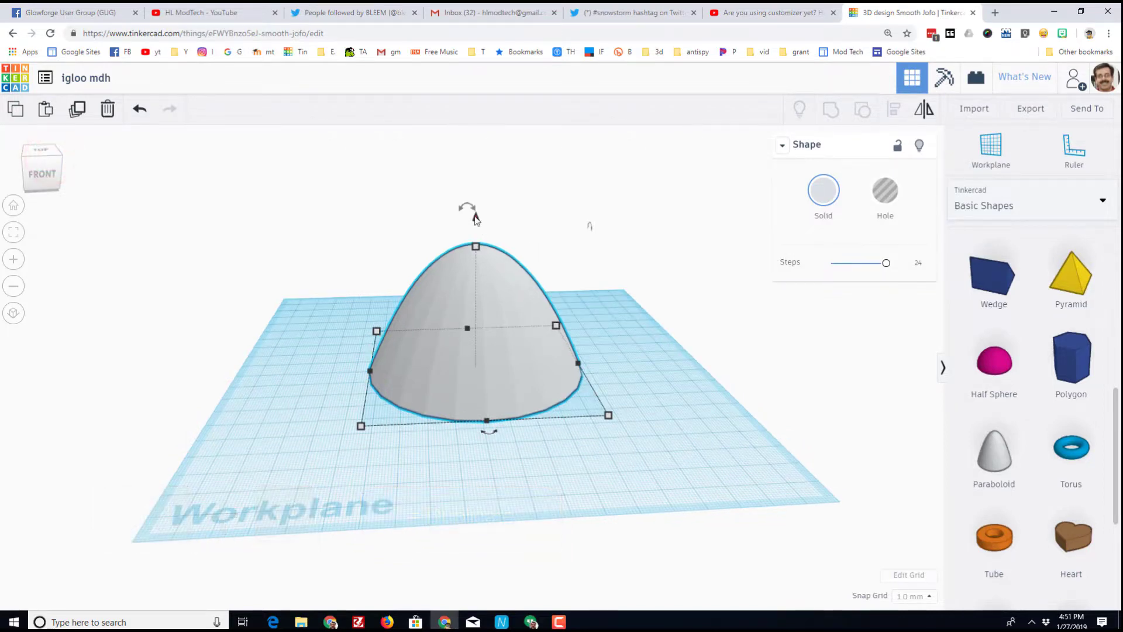
pyautogui.moveTo(477, 219); pyautogui.dragTo(474, 238)
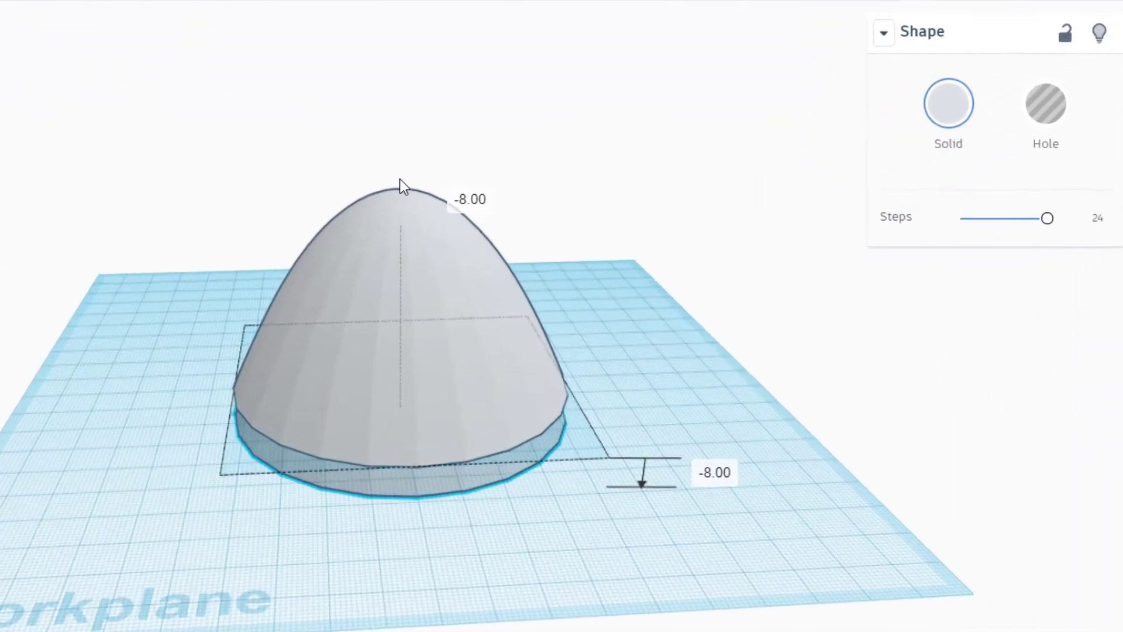
pyautogui.moveTo(399, 178); pyautogui.dragTo(399, 185)
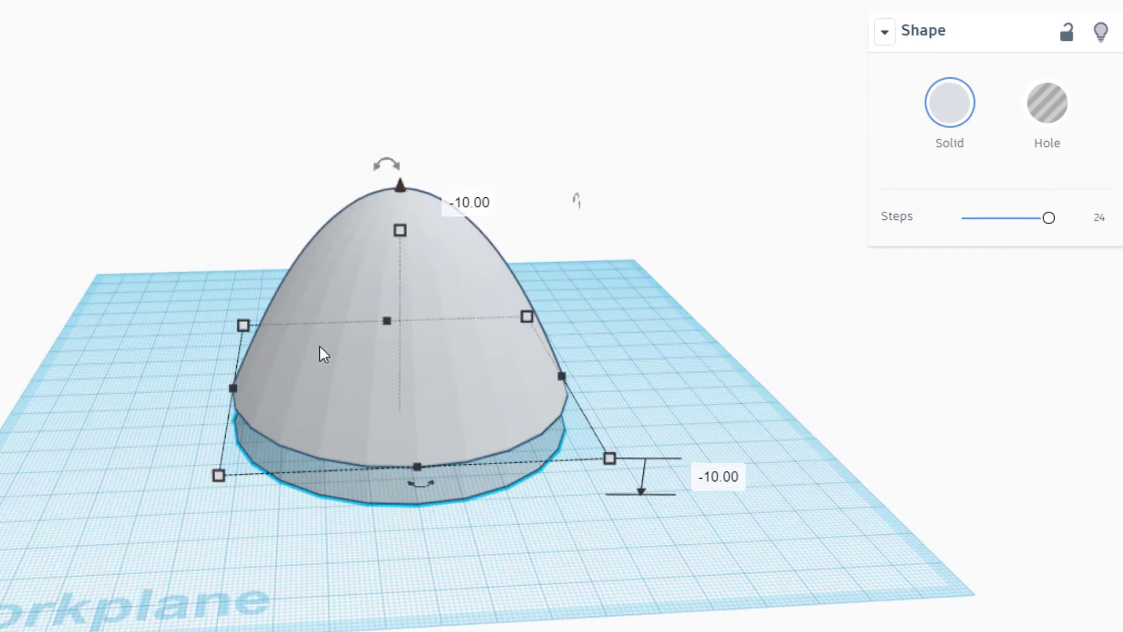
# - Turn the lowered dome copy into a hole and group it with the solid dome to hollow it out
pyautogui.moveTo(619, 581); pyautogui.dragTo(352, 408, button='right')
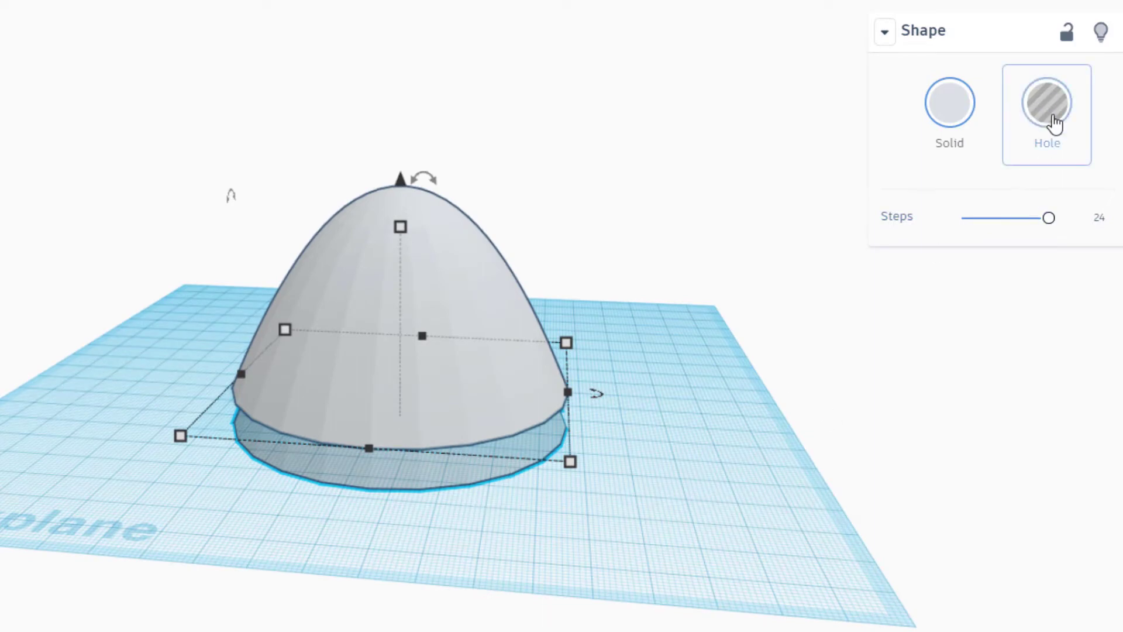
pyautogui.click(1035, 116)
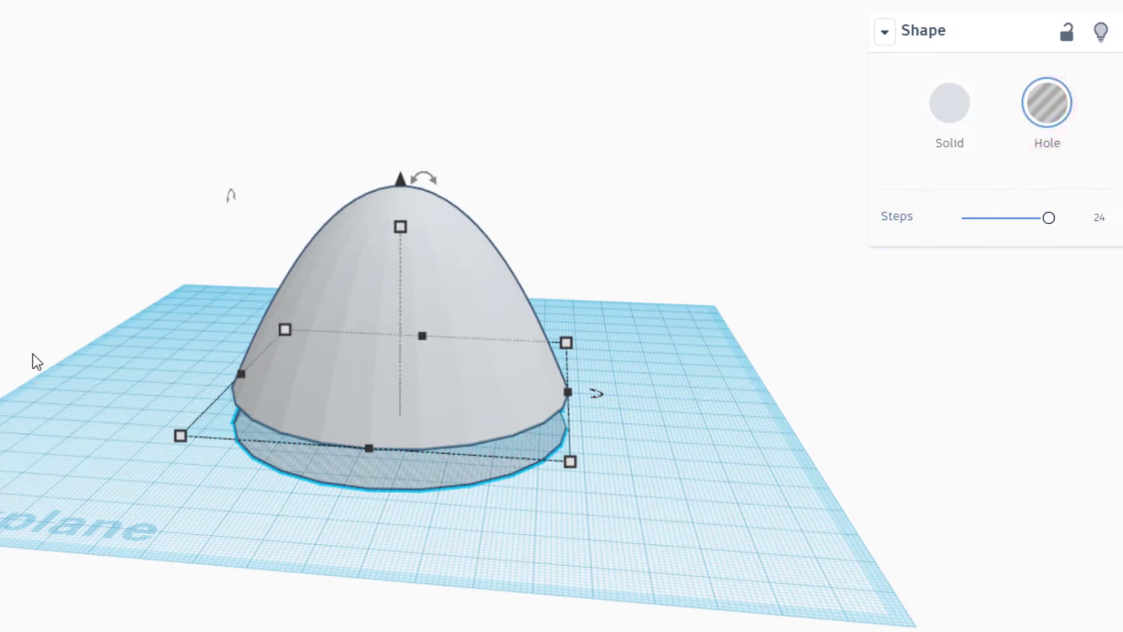
pyautogui.moveTo(158, 224); pyautogui.dragTo(747, 572)
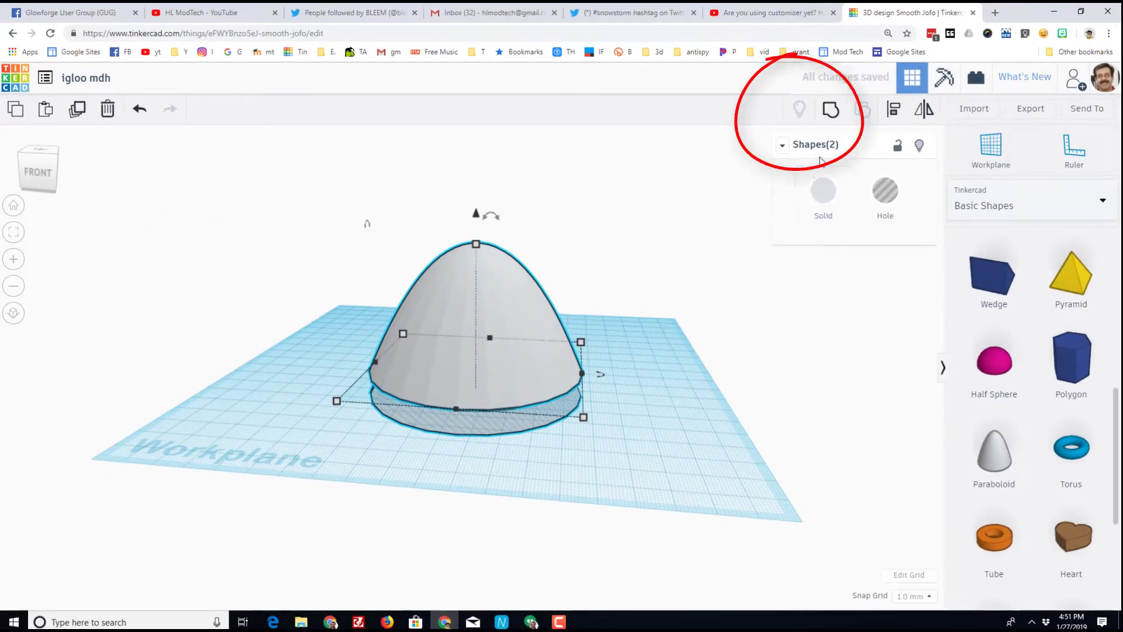
pyautogui.click(830, 111)
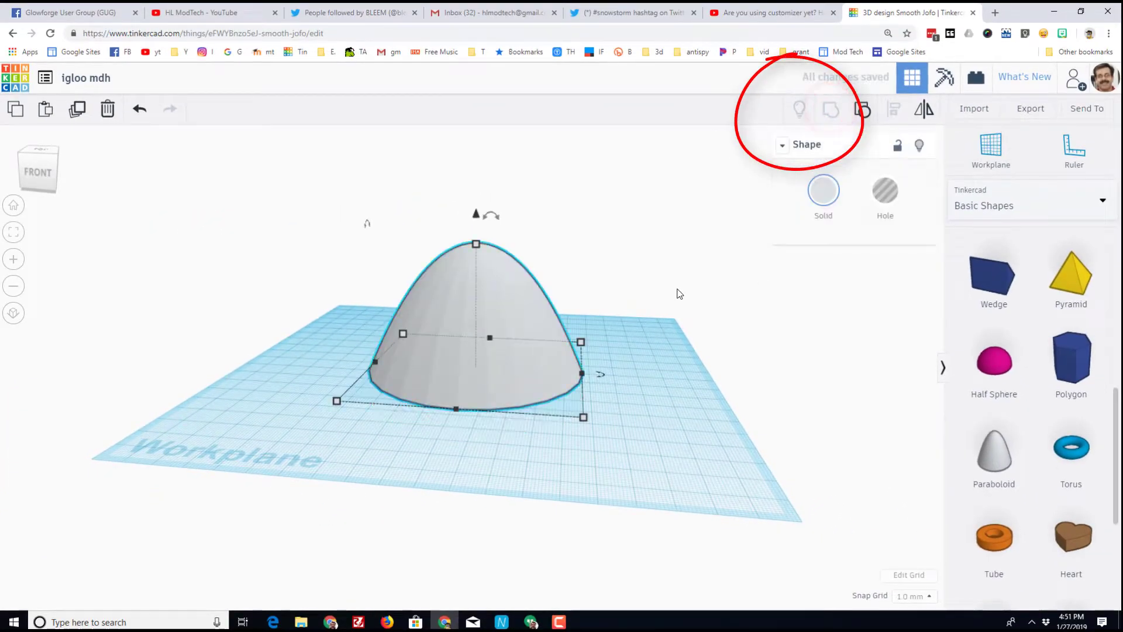
# - Add a round roof at the dome's front edge as an entrance, widened to about 34 mm and made taller
pyautogui.moveTo(668, 416)
pyautogui.mouseDown(button='right')
pyautogui.moveTo(393, 342)
pyautogui.moveTo(599, 282)
pyautogui.moveTo(668, 434)
pyautogui.mouseUp(button='right')
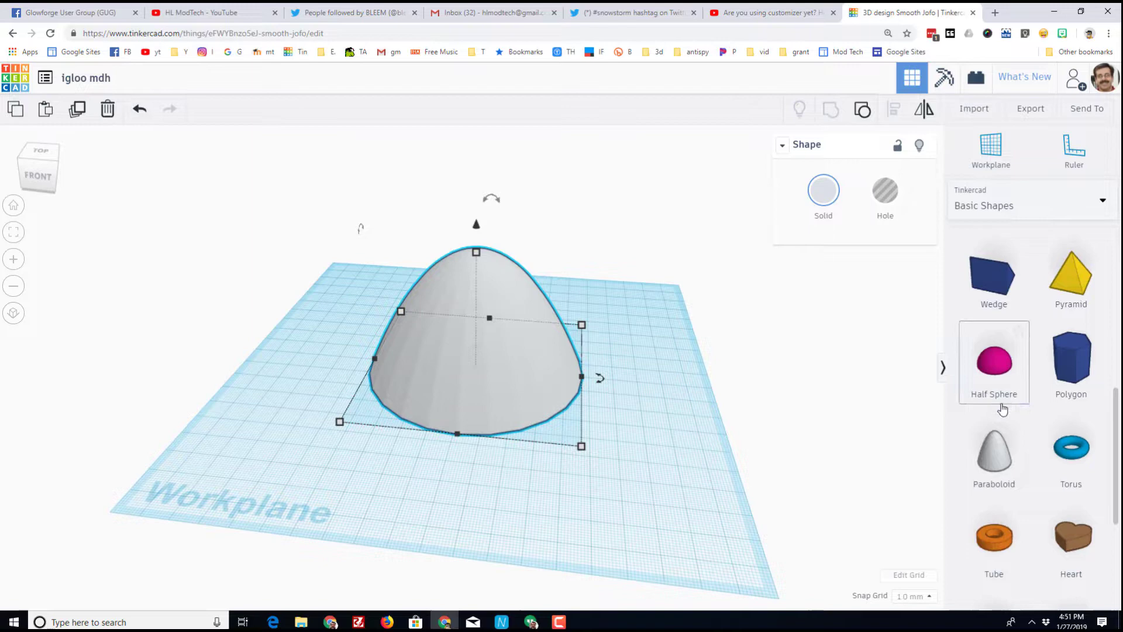
pyautogui.scroll(3, 1002, 408)
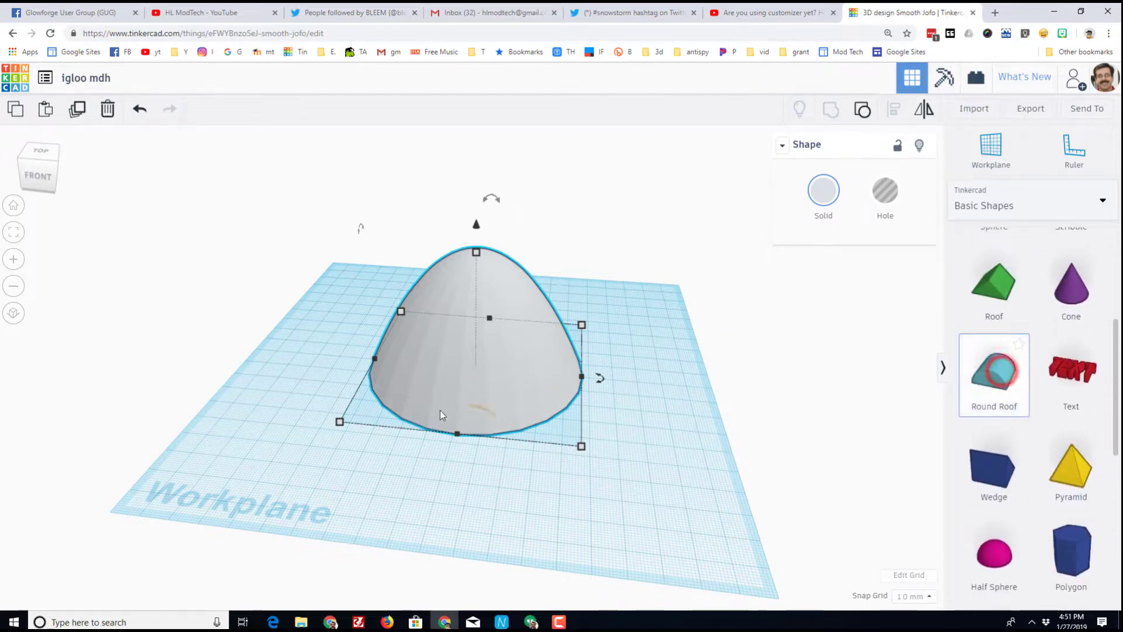
pyautogui.click(462, 447)
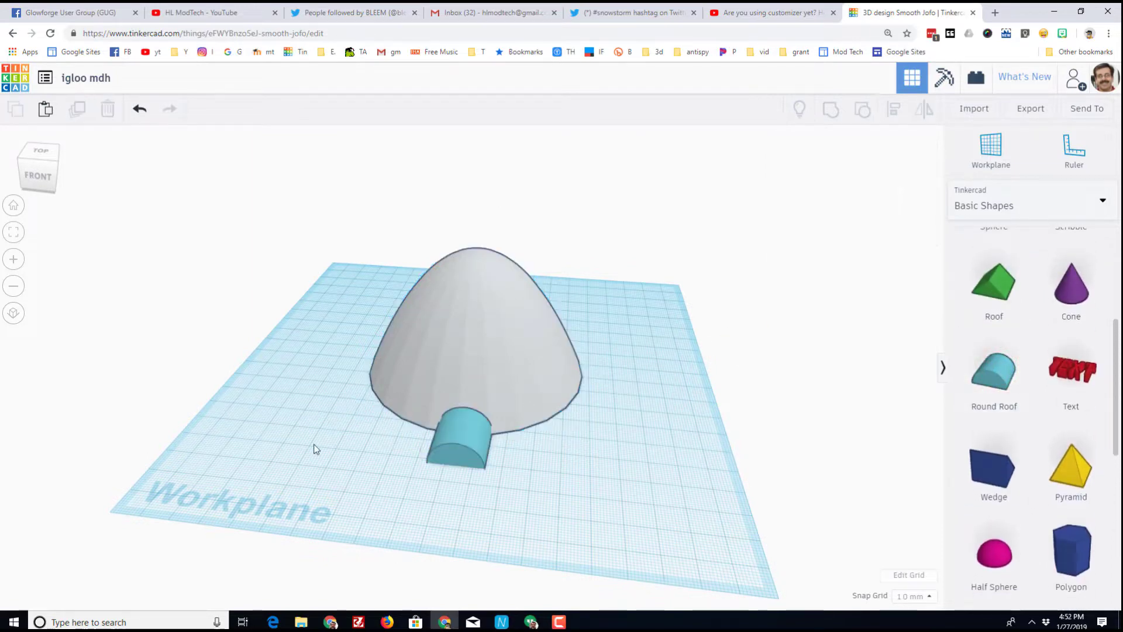
pyautogui.click(460, 461)
pyautogui.moveTo(490, 451); pyautogui.dragTo(528, 462)
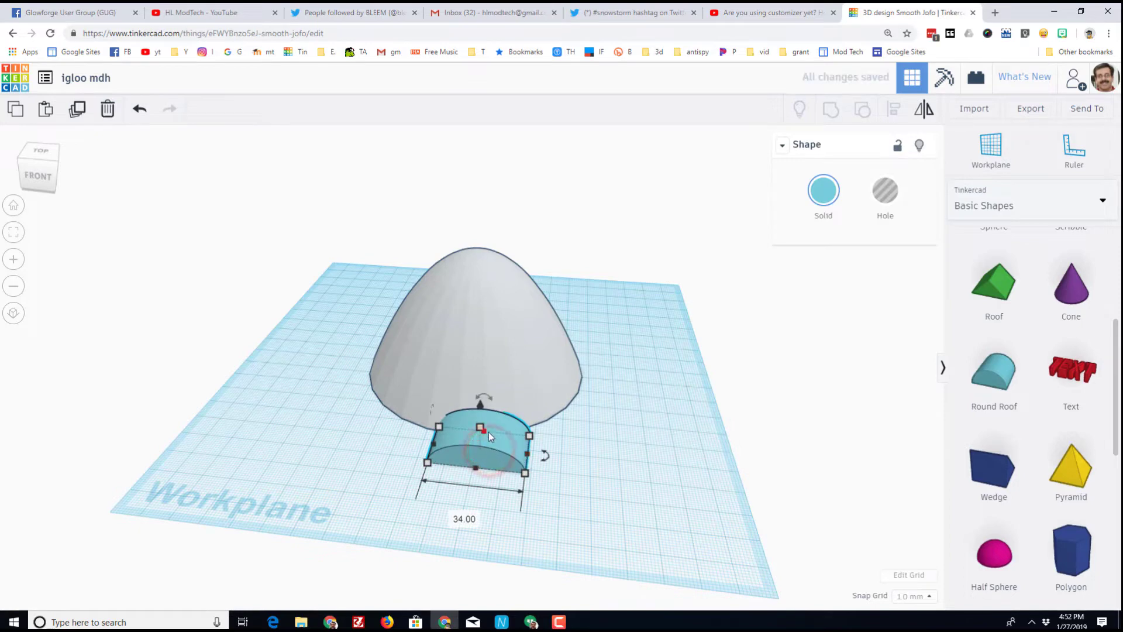
pyautogui.moveTo(481, 430); pyautogui.dragTo(461, 418)
# - Align the round roof entrance with the dome so both are centred across their width
pyautogui.moveTo(281, 330); pyautogui.dragTo(664, 513)
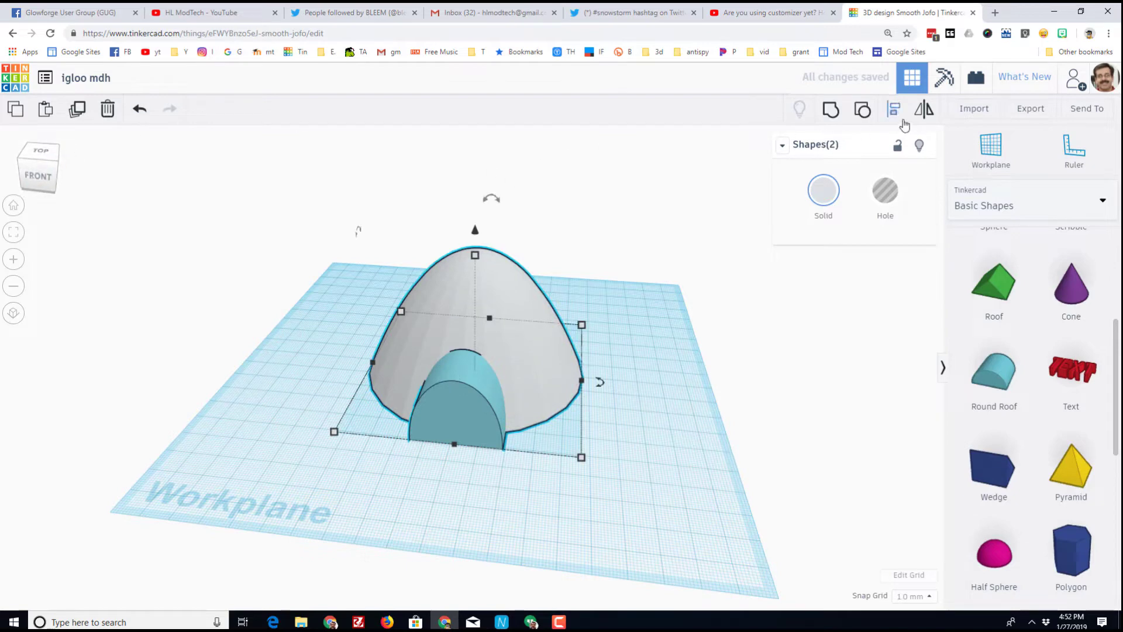
pyautogui.click(889, 119)
pyautogui.click(896, 111)
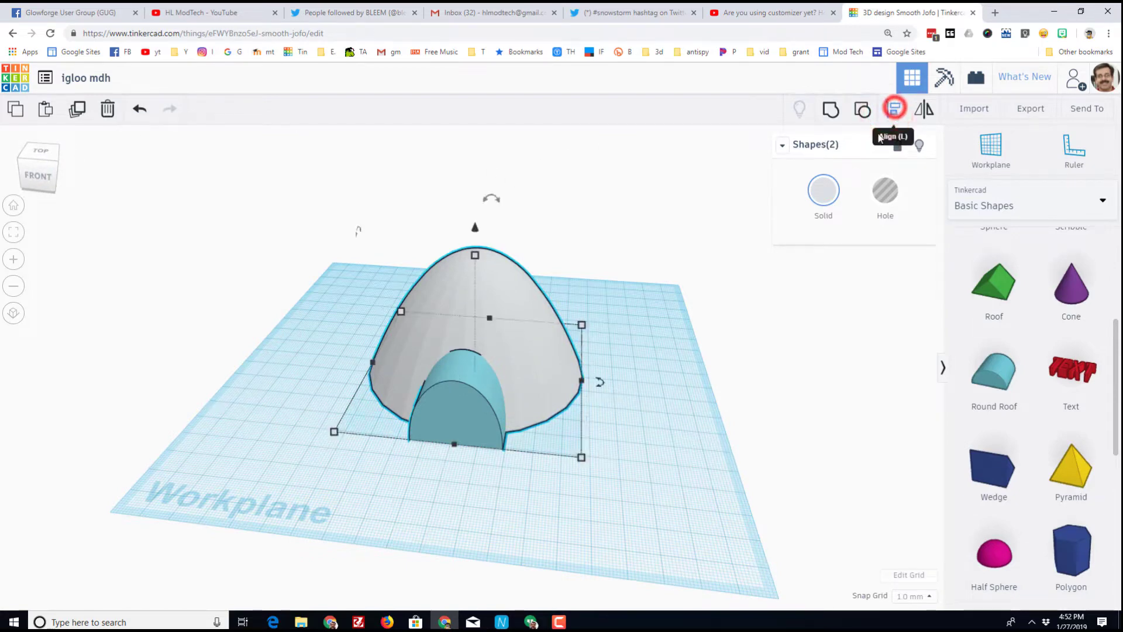
pyautogui.click(896, 111)
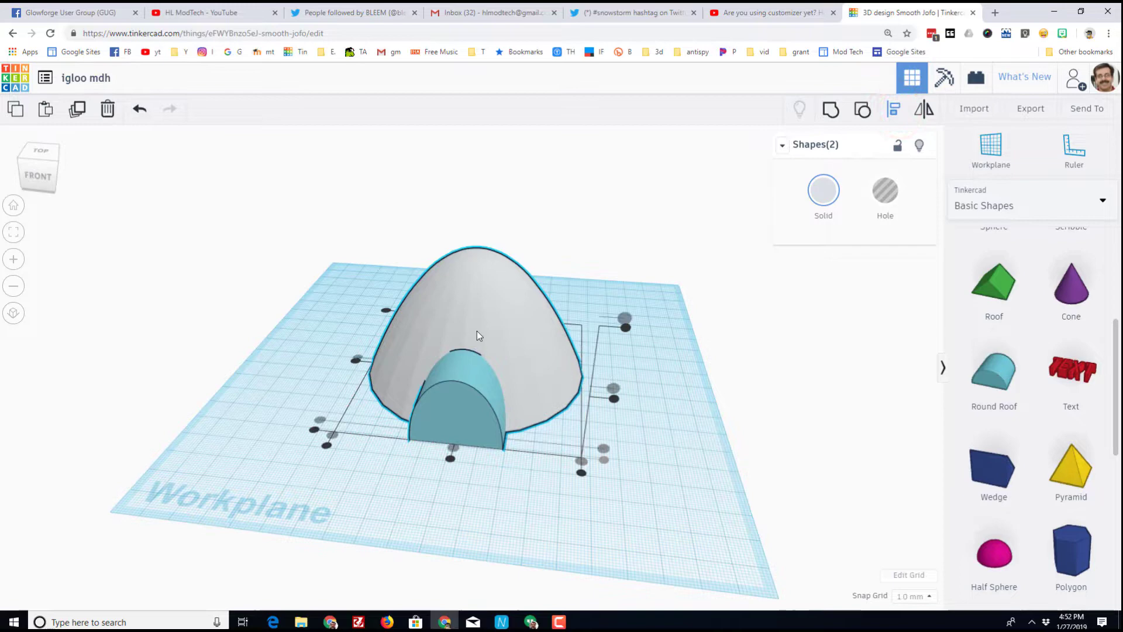
pyautogui.click(449, 458)
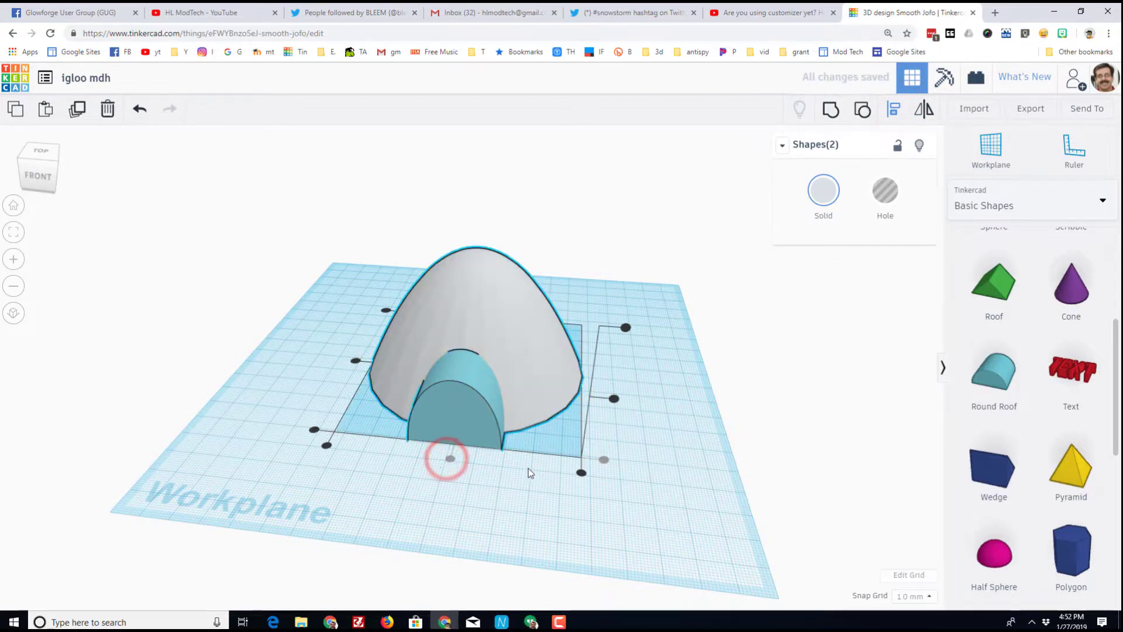
pyautogui.click(479, 465)
# - Extend the entrance forward to a length of about 33 mm and recolour it light grey to match the dome
pyautogui.click(460, 442)
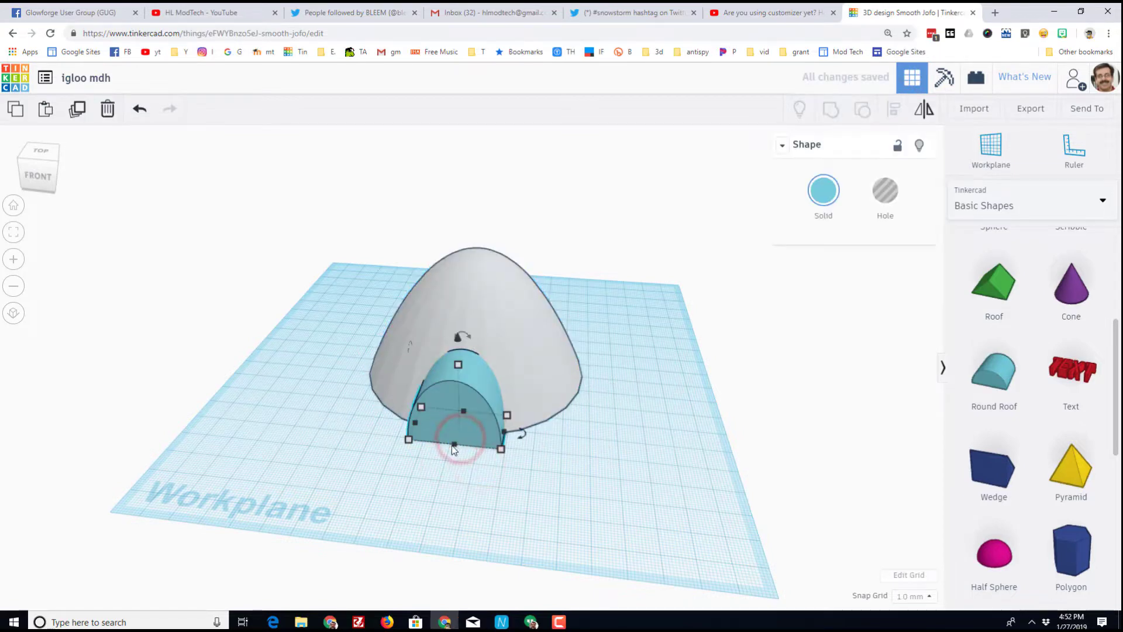
pyautogui.moveTo(450, 444); pyautogui.dragTo(431, 489)
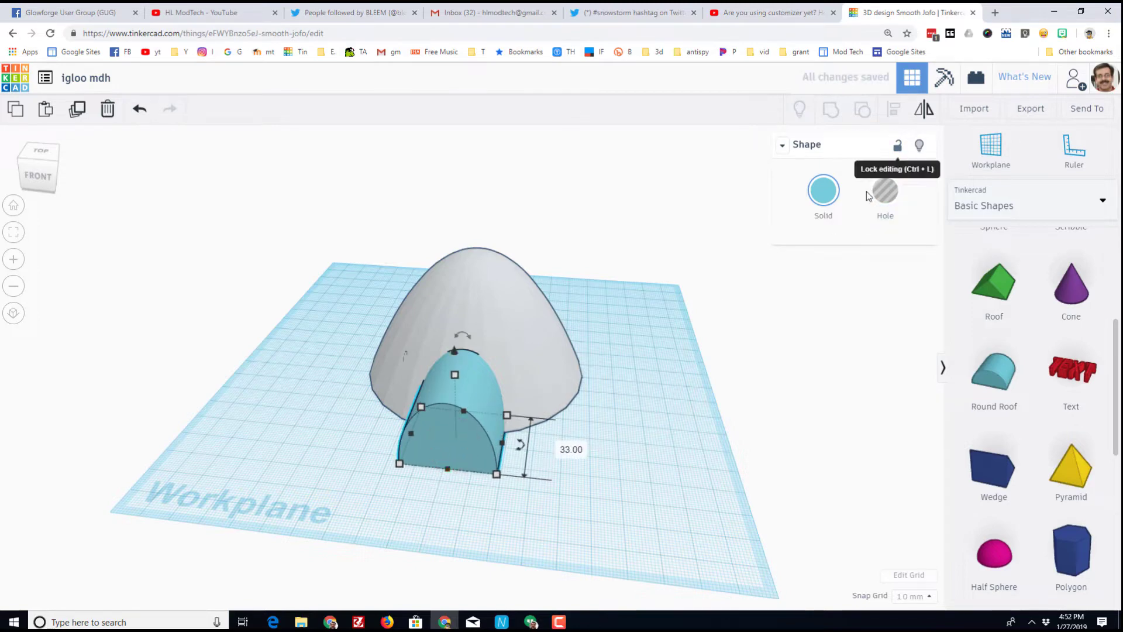
pyautogui.click(824, 191)
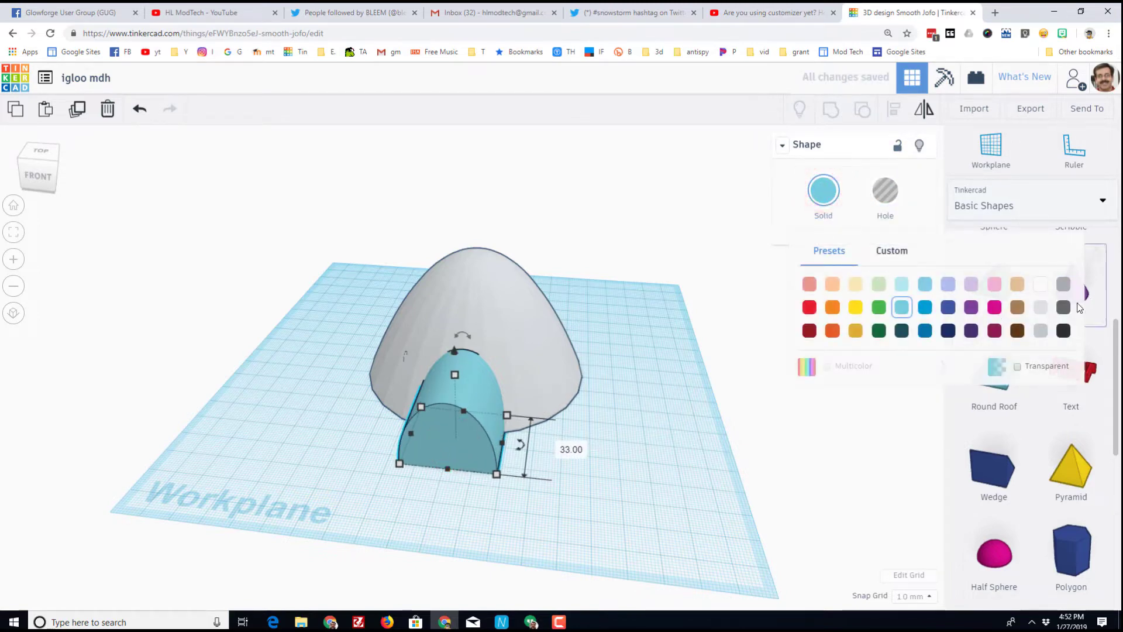
pyautogui.click(1041, 285)
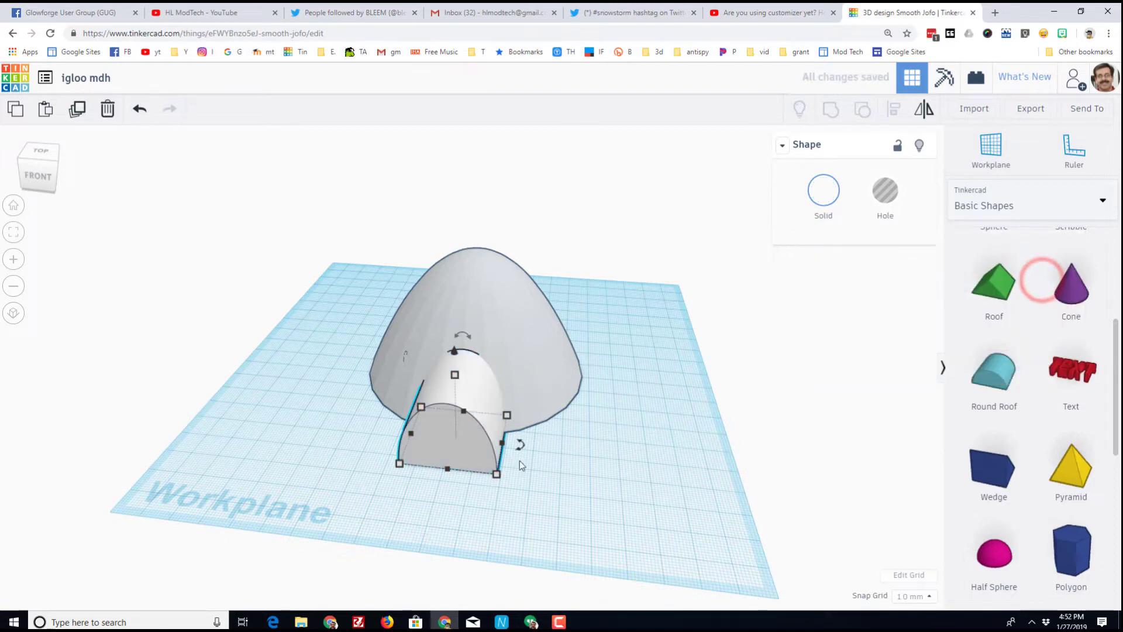
pyautogui.click(824, 193)
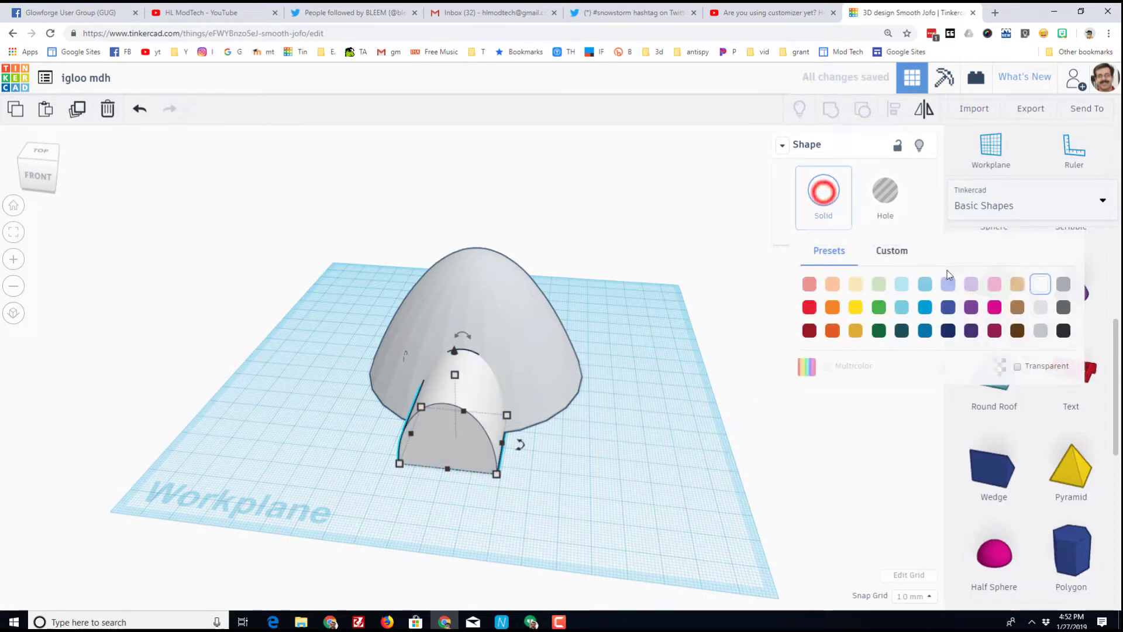
pyautogui.click(1039, 307)
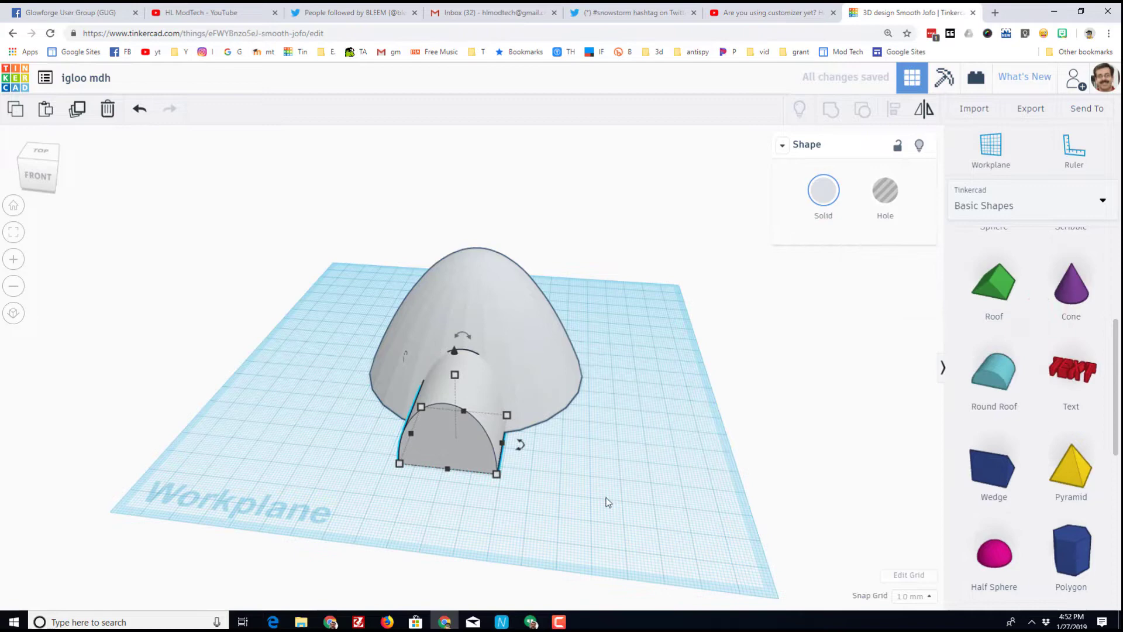
# - Duplicate the entrance in place and lower the copy 7 mm below the workplane
pyautogui.moveTo(606, 498); pyautogui.dragTo(638, 438, button='right')
pyautogui.click(606, 401)
pyautogui.click(482, 374)
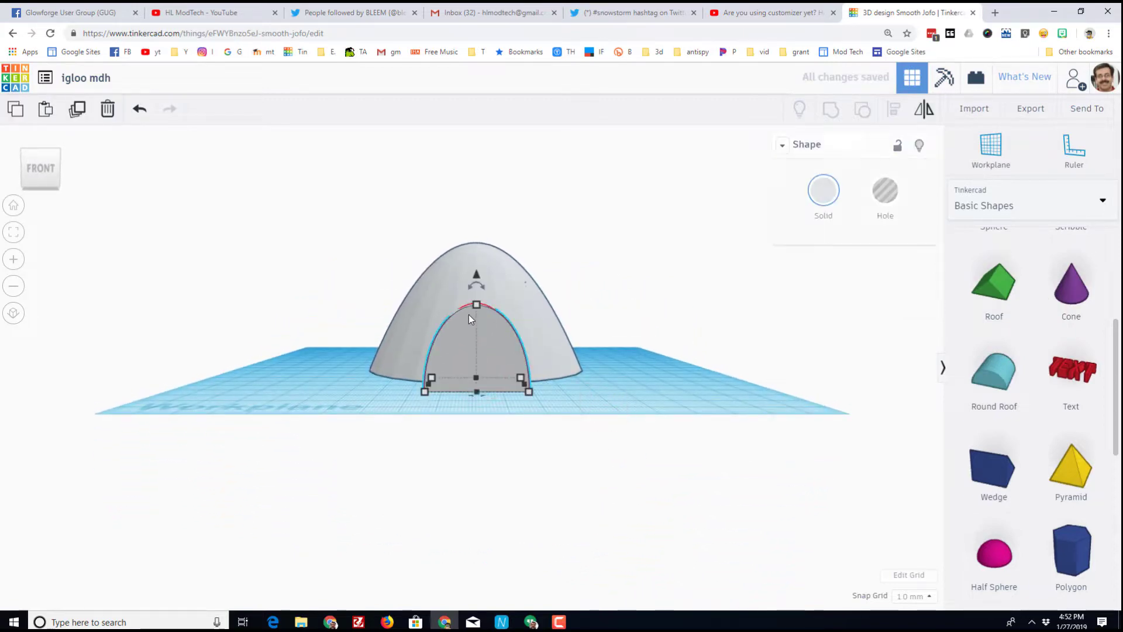
pyautogui.moveTo(476, 275); pyautogui.dragTo(472, 293)
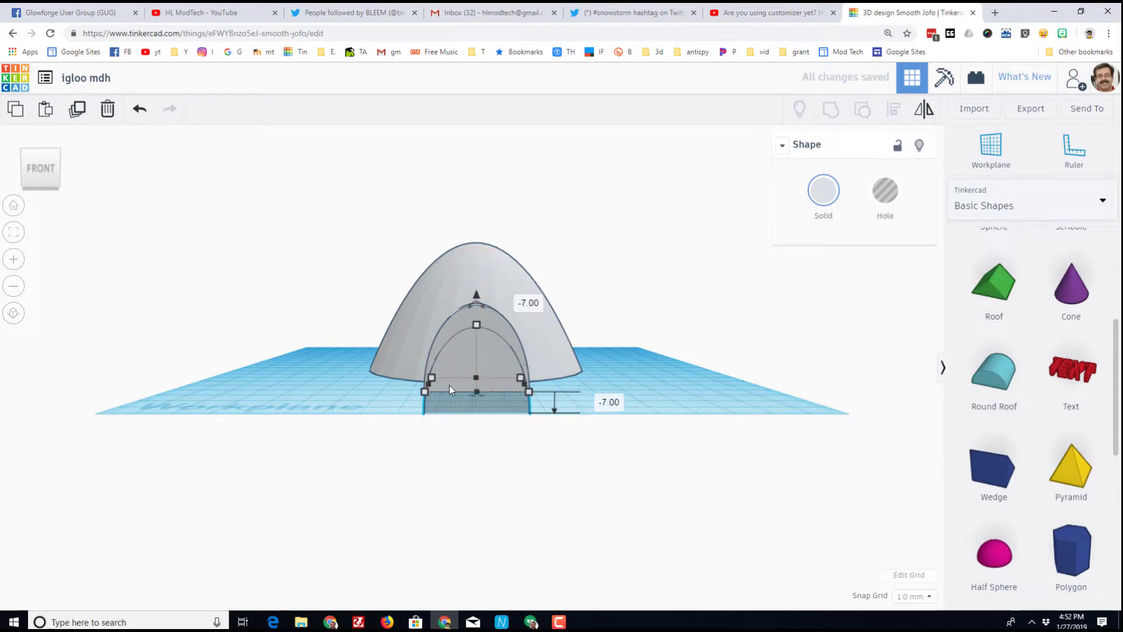
# - Narrow the lowered entrance copy to 25 mm and extend it forward to a length of about 43 mm
pyautogui.moveTo(666, 382); pyautogui.dragTo(592, 441, button='right')
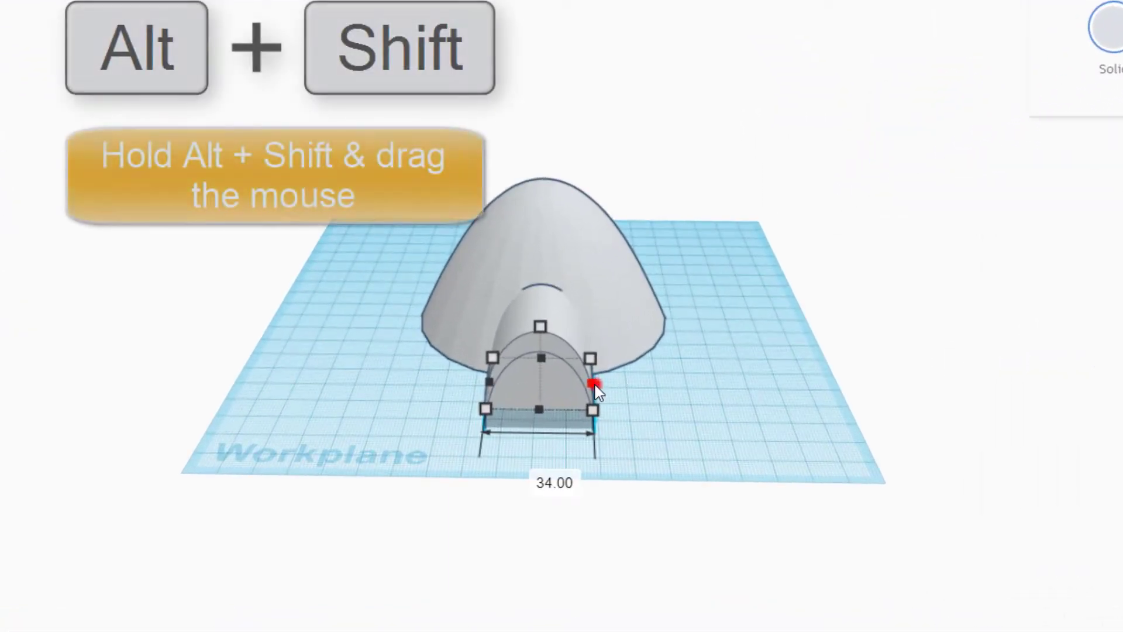
pyautogui.moveTo(594, 385)
pyautogui.keyDown('alt'); pyautogui.keyDown('shift'); pyautogui.mouseDown()
pyautogui.moveTo(582, 382)
pyautogui.moveTo(587, 400)
pyautogui.moveTo(582, 388)
pyautogui.mouseUp(); pyautogui.keyUp('shift'); pyautogui.keyUp('alt')
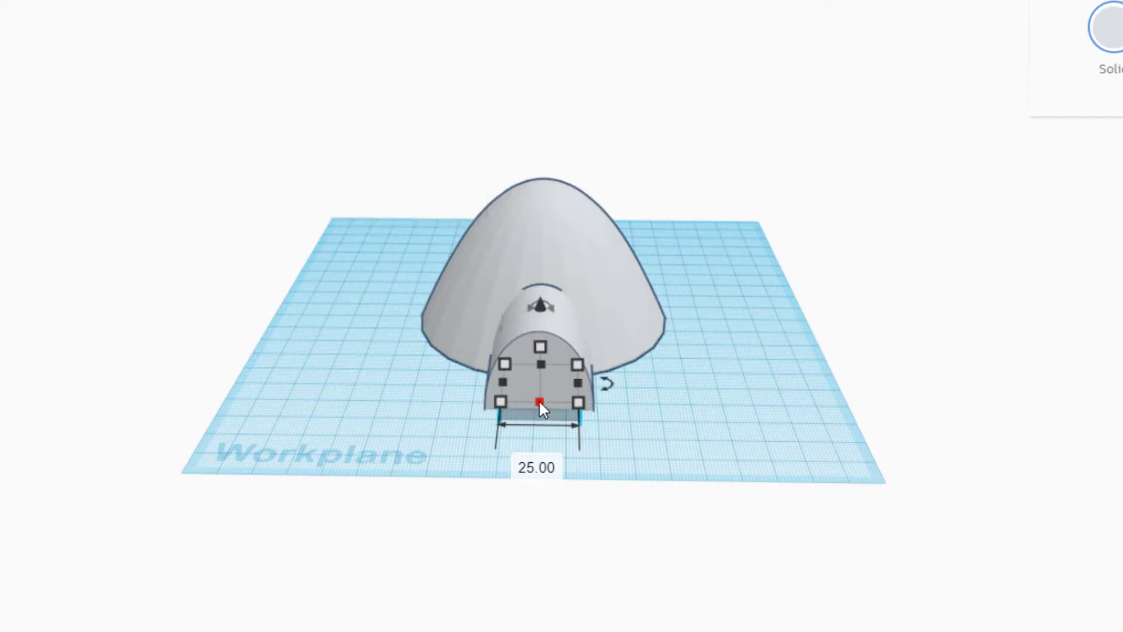
pyautogui.moveTo(538, 402); pyautogui.dragTo(532, 436)
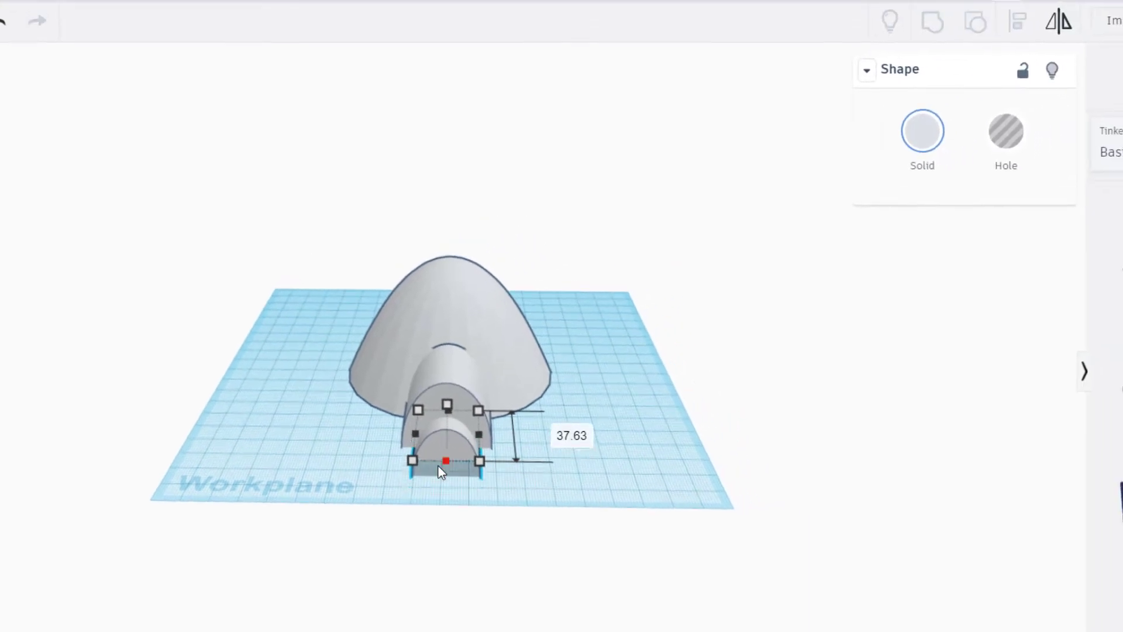
pyautogui.moveTo(440, 471); pyautogui.dragTo(441, 478)
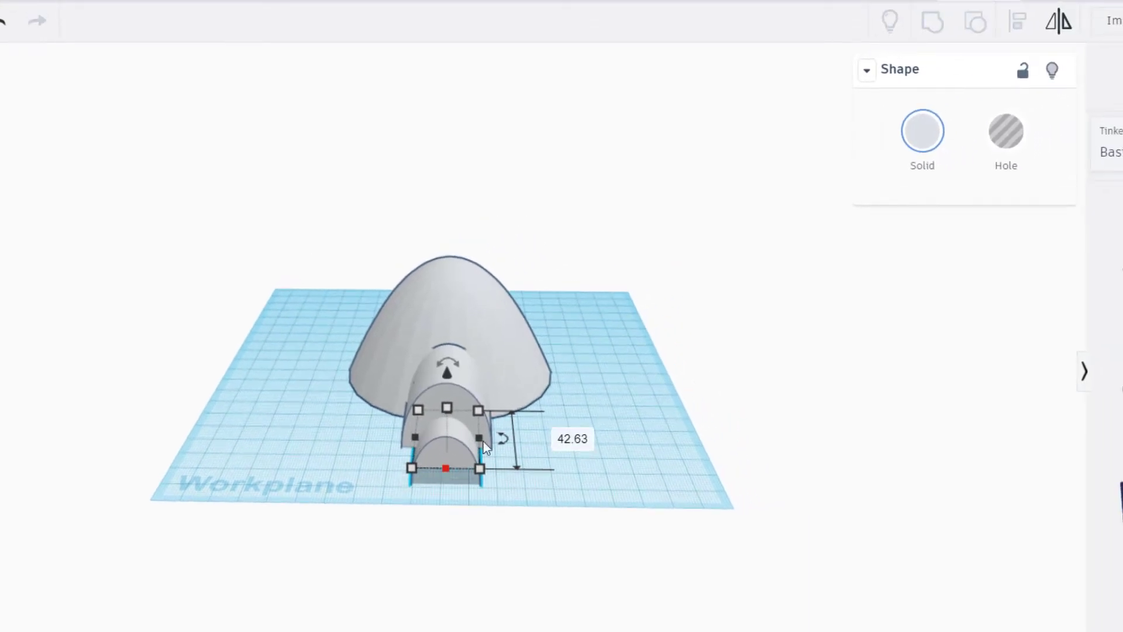
# - Turn the lowered entrance copy into a hole and check how it sits inside the tunnel and dome
pyautogui.click(1010, 138)
pyautogui.moveTo(794, 488); pyautogui.dragTo(394, 391, button='right')
pyautogui.moveTo(463, 413); pyautogui.dragTo(364, 448, button='right')
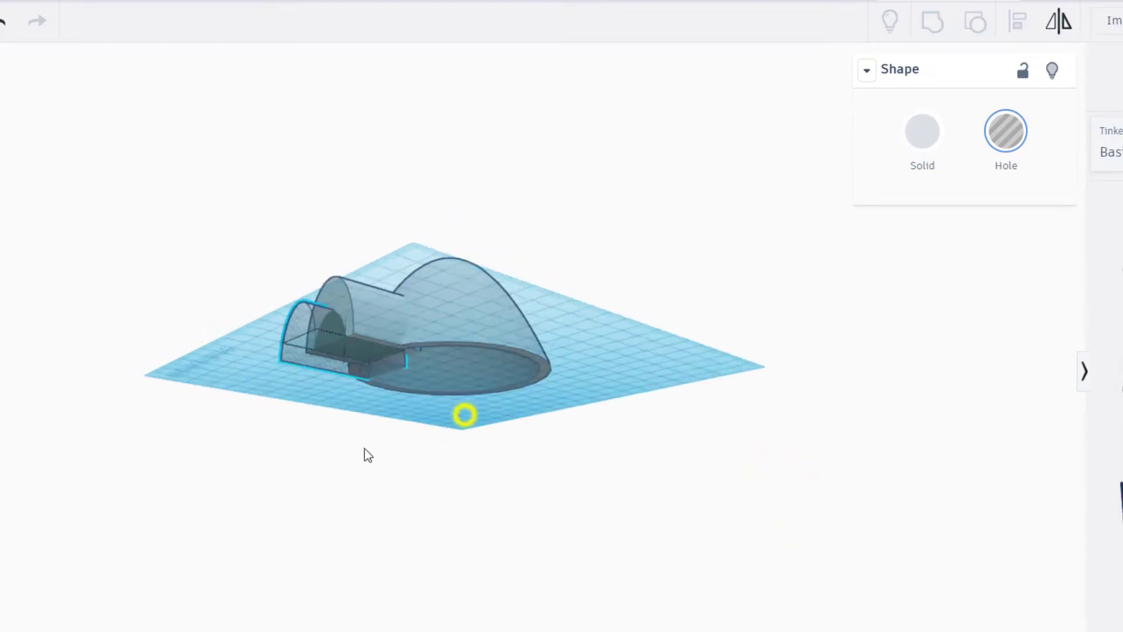
pyautogui.moveTo(452, 417); pyautogui.dragTo(459, 353, button='right')
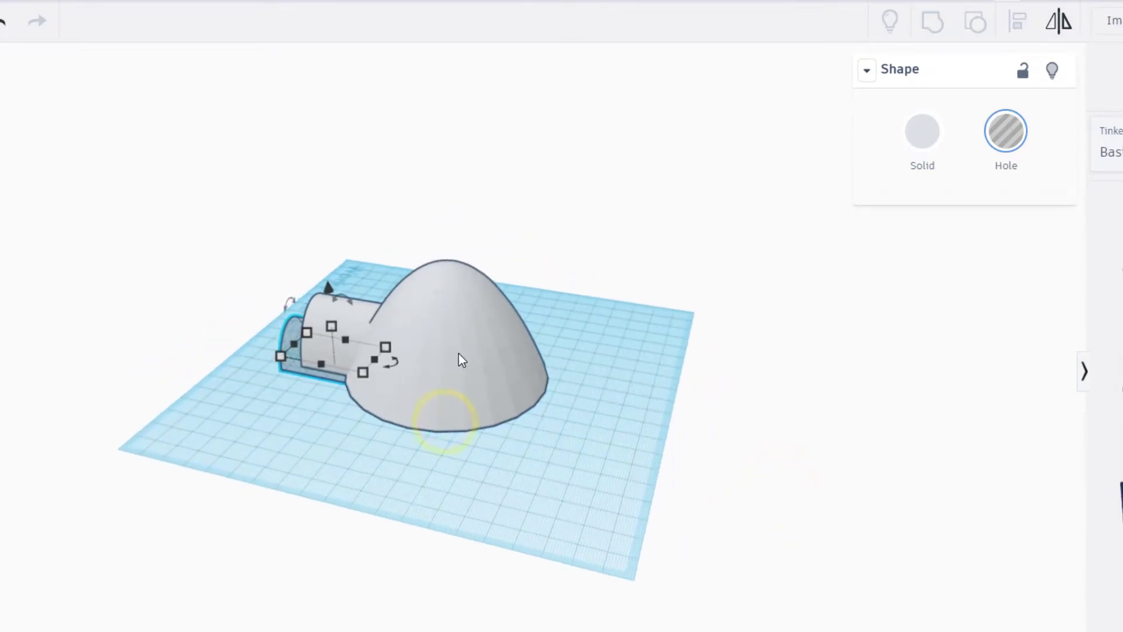
# - Hide the dome to expose the entrance and its hole
pyautogui.click(458, 390)
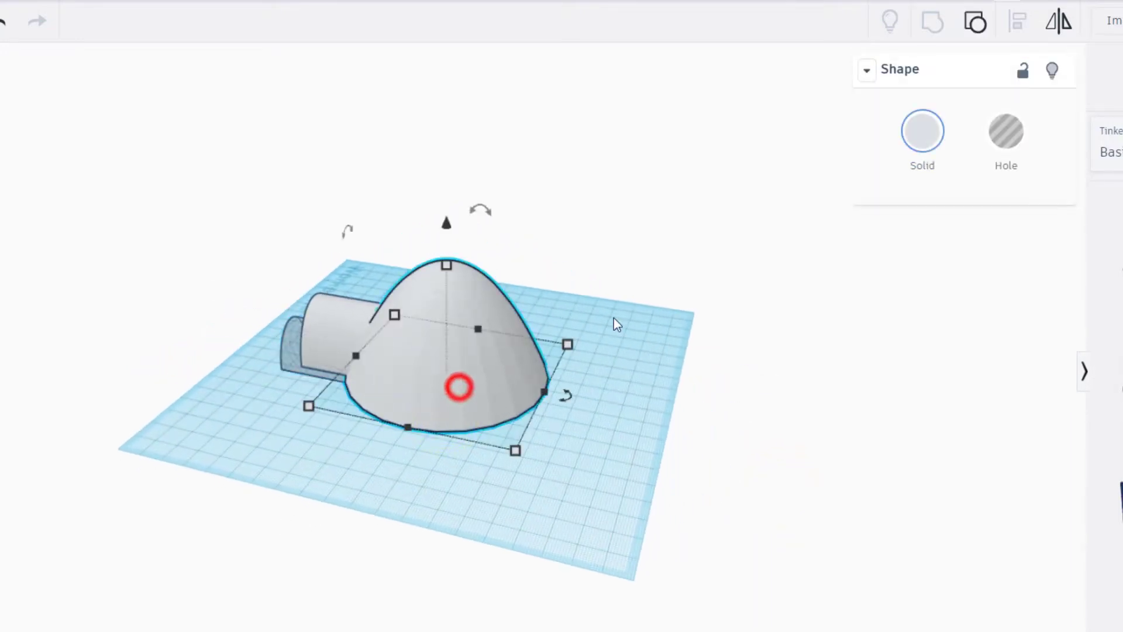
pyautogui.click(1053, 71)
pyautogui.scroll(5, 351, 362)
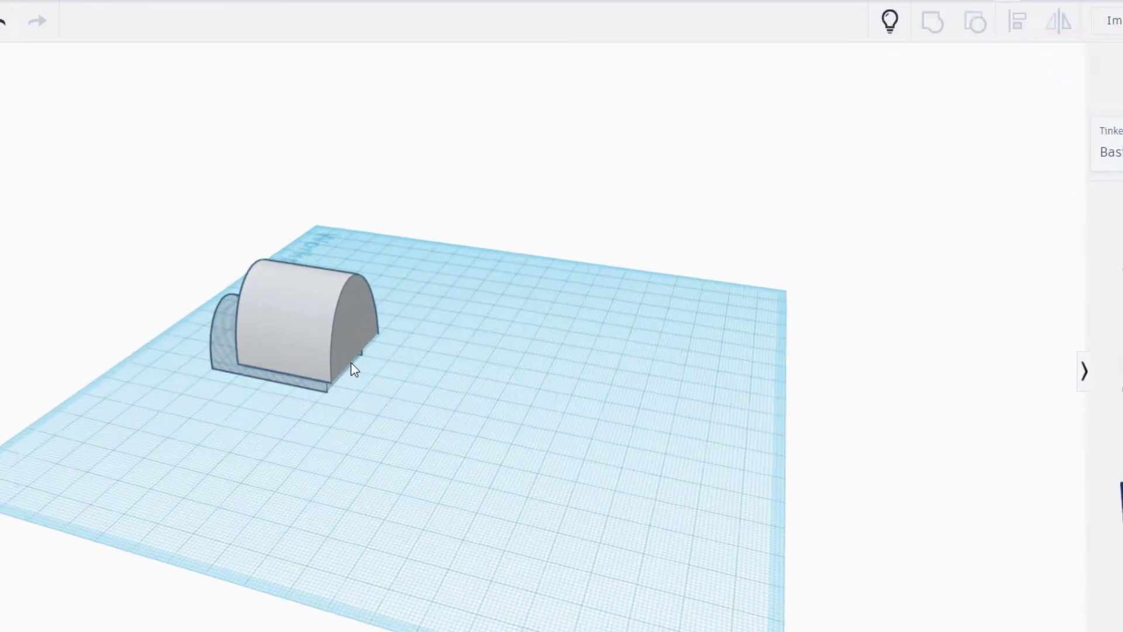
# - Lengthen the entrance hole backwards into the dome area to 66 mm
pyautogui.click(311, 382)
pyautogui.moveTo(503, 420); pyautogui.dragTo(420, 401, button='right')
pyautogui.moveTo(406, 339)
pyautogui.mouseDown()
pyautogui.moveTo(458, 398)
pyautogui.moveTo(435, 359)
pyautogui.mouseUp()
pyautogui.moveTo(280, 348)
pyautogui.mouseDown(button='right')
pyautogui.moveTo(319, 368)
pyautogui.moveTo(819, 381)
pyautogui.moveTo(522, 395)
pyautogui.mouseUp(button='right')
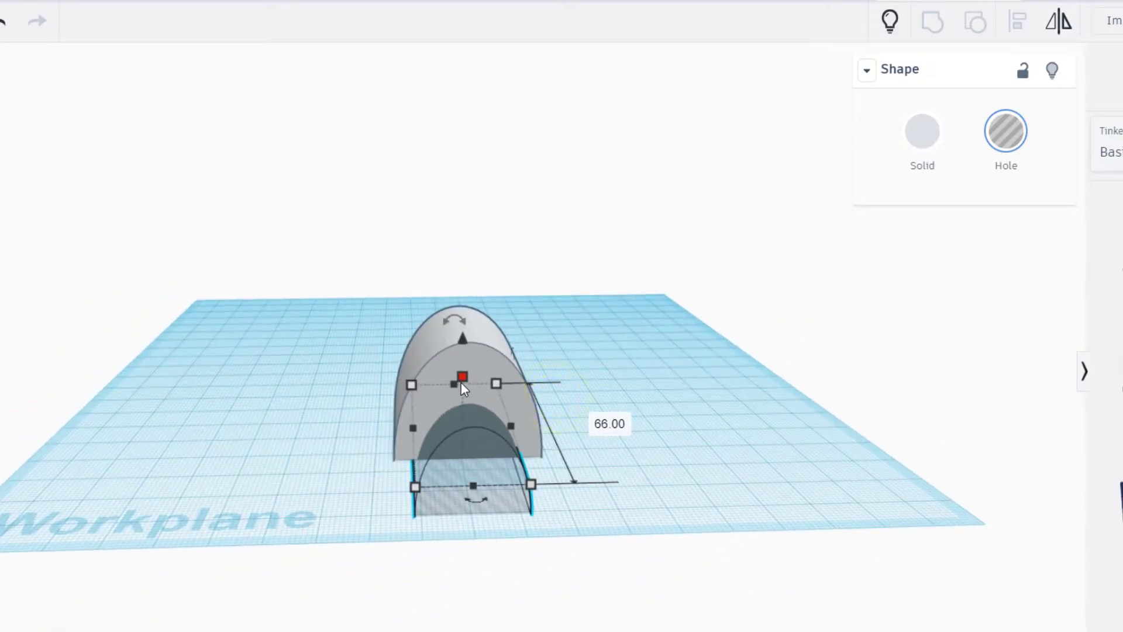
# - Raise the top of the entrance hole so its arch runs just inside the solid entrance
pyautogui.moveTo(463, 378); pyautogui.dragTo(458, 350)
pyautogui.moveTo(728, 419); pyautogui.dragTo(690, 389, button='right')
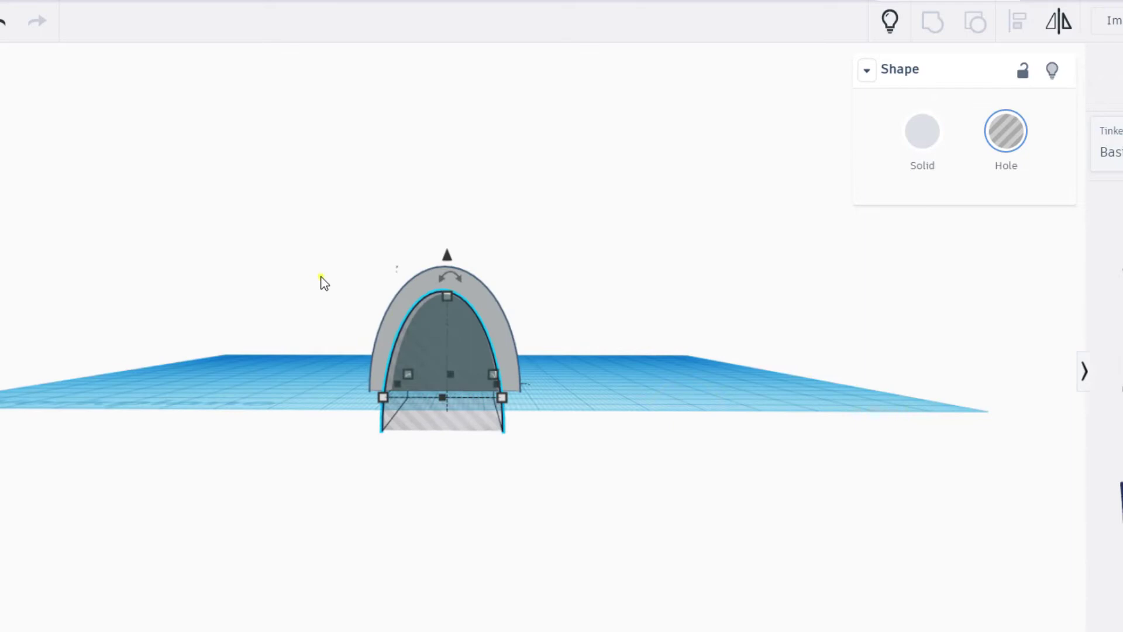
pyautogui.moveTo(323, 284); pyautogui.dragTo(318, 276, button='right')
# - Show the hidden dome again and group it with the entrance and the hole to cut the doorway
pyautogui.click(891, 22)
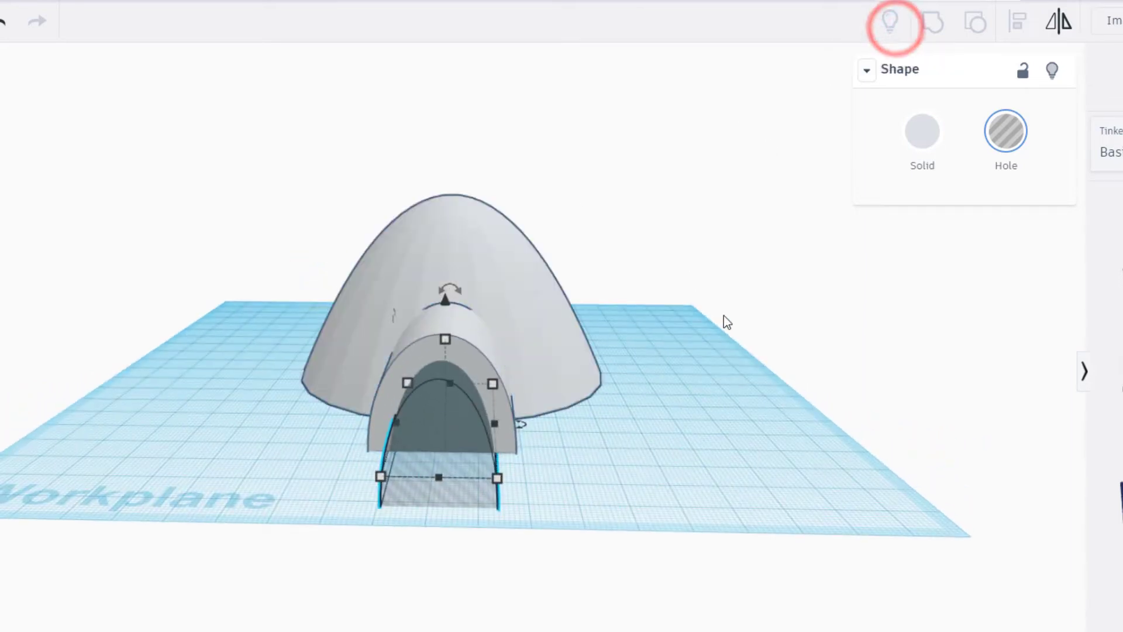
pyautogui.moveTo(270, 273); pyautogui.dragTo(728, 459)
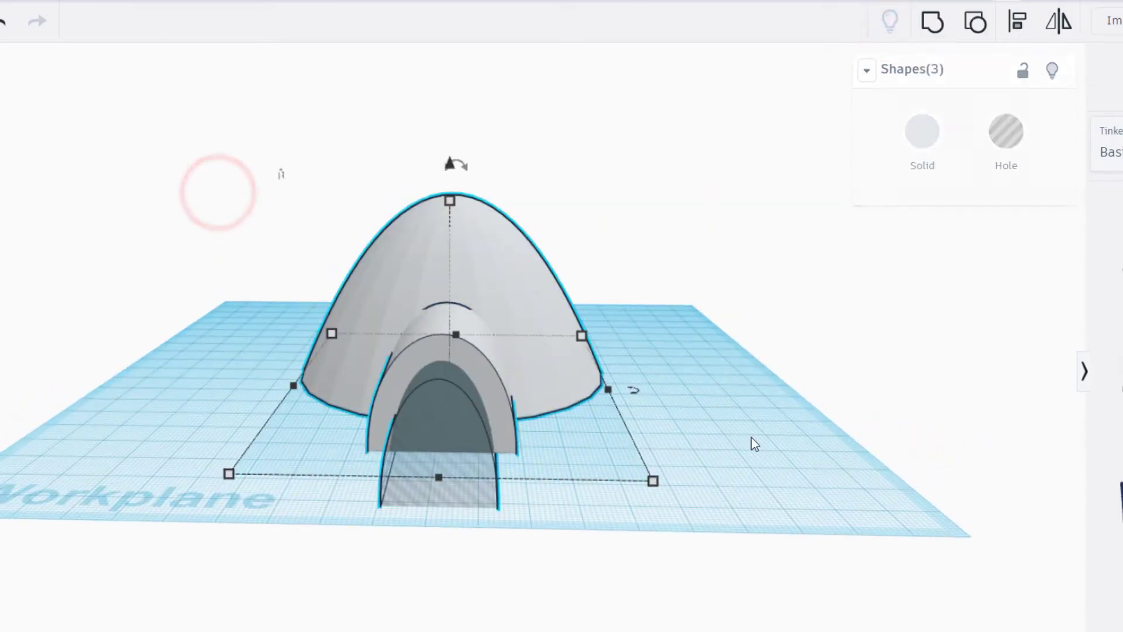
pyautogui.click(932, 22)
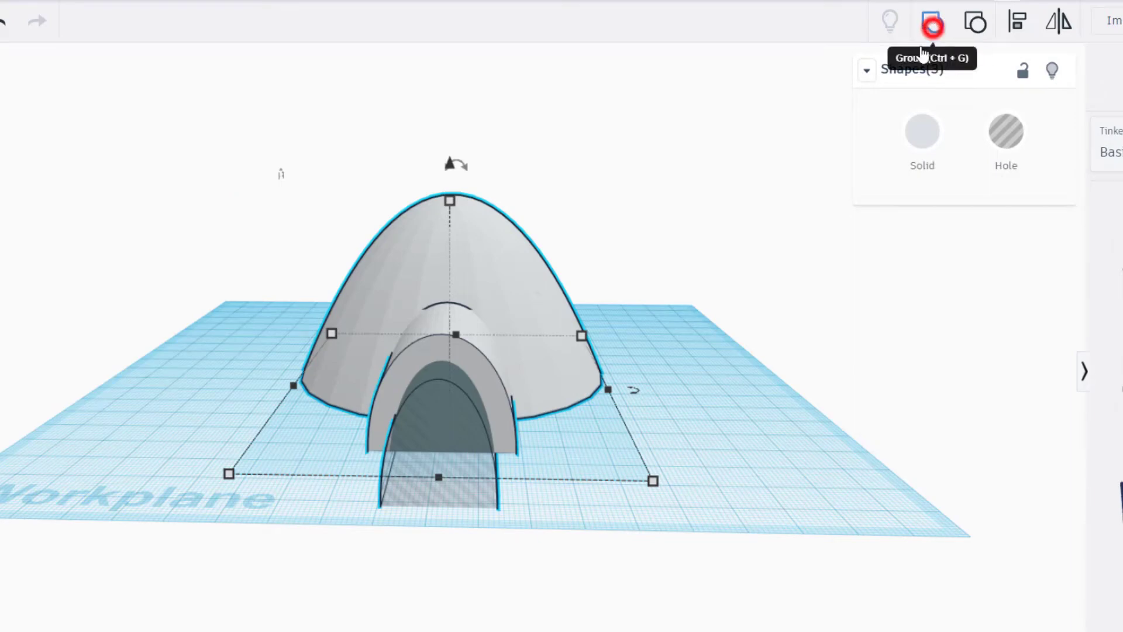
pyautogui.moveTo(766, 396); pyautogui.dragTo(550, 446, button='right')
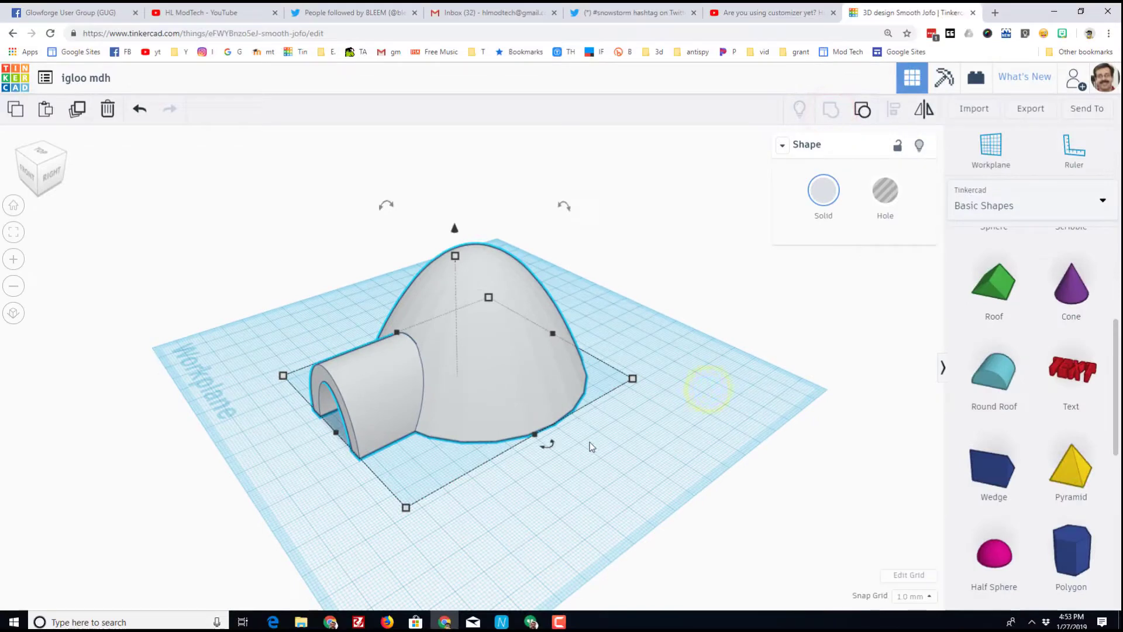
pyautogui.moveTo(609, 478); pyautogui.dragTo(981, 509, button='right')
# - Add a Scribble shape to the workplane beside the igloo
pyautogui.click(1111, 141)
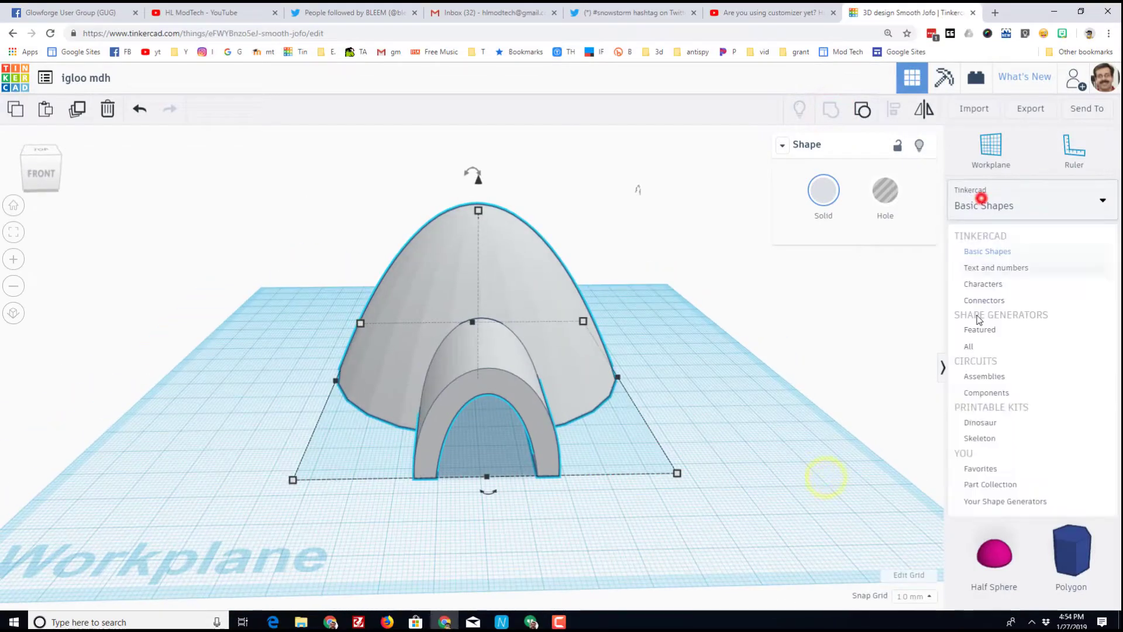
pyautogui.click(715, 422)
pyautogui.moveTo(1072, 447); pyautogui.dragTo(683, 482)
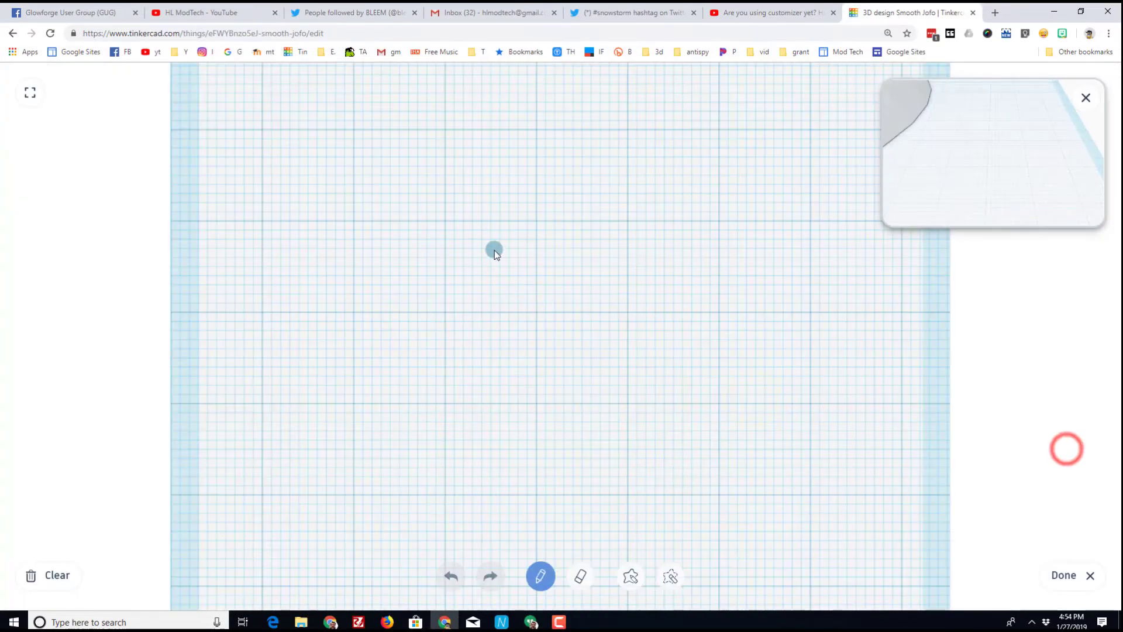
# - Scribble a small standing figure with a hat, face, raised arms and two legs
pyautogui.moveTo(495, 237)
pyautogui.mouseDown()
pyautogui.moveTo(507, 195)
pyautogui.moveTo(563, 198)
pyautogui.moveTo(513, 199)
pyautogui.mouseUp()
pyautogui.click(527, 229)
pyautogui.click(546, 229)
pyautogui.moveTo(530, 245)
pyautogui.mouseDown()
pyautogui.moveTo(540, 244)
pyautogui.moveTo(528, 361)
pyautogui.mouseUp()
pyautogui.moveTo(538, 308)
pyautogui.mouseDown()
pyautogui.moveTo(601, 257)
pyautogui.moveTo(564, 409)
pyautogui.moveTo(517, 354)
pyautogui.moveTo(555, 379)
pyautogui.mouseUp()
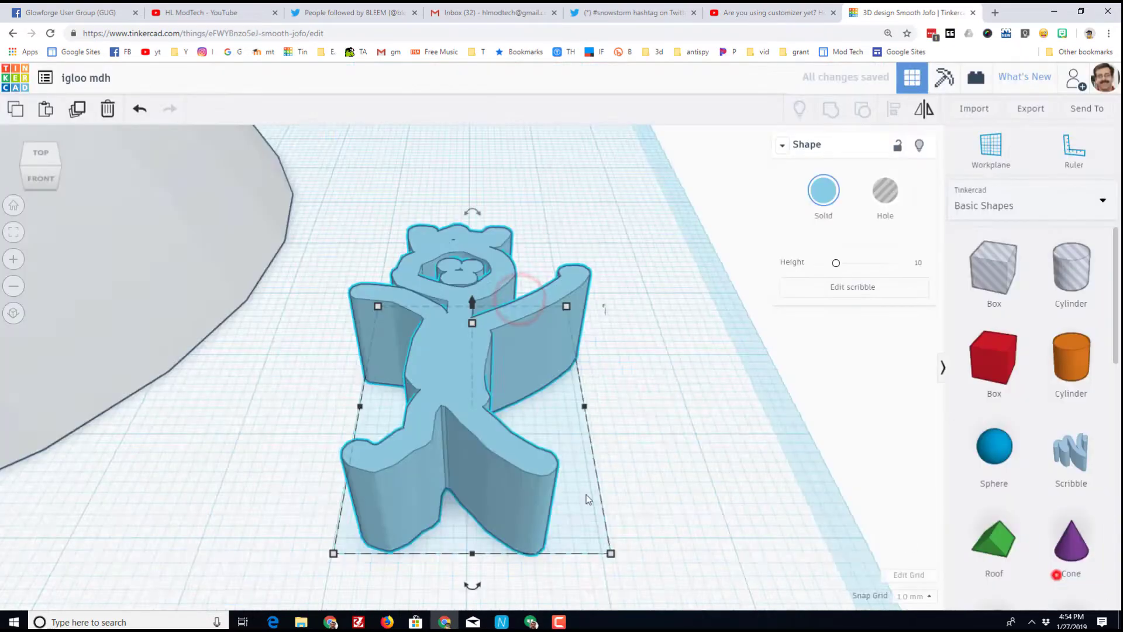
# - Finish the scribble and rotate the flat figure to stand upright beside the igloo
pyautogui.moveTo(637, 446); pyautogui.dragTo(479, 345, button='right')
pyautogui.moveTo(471, 337); pyautogui.dragTo(472, 373)
pyautogui.click(40, 161)
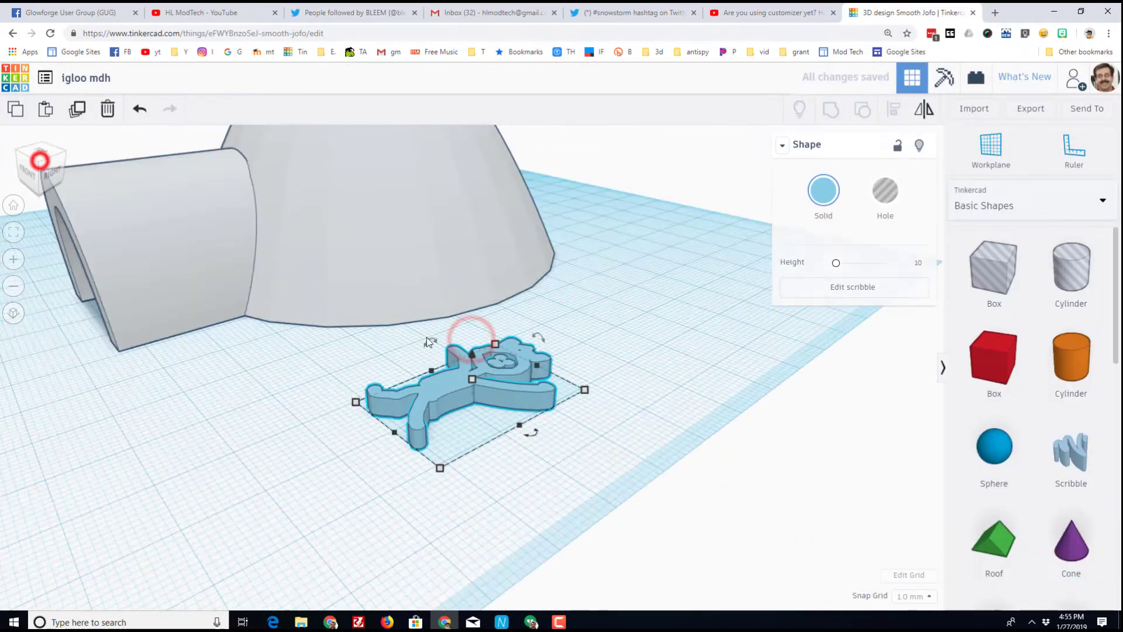
pyautogui.moveTo(431, 341); pyautogui.dragTo(374, 410)
pyautogui.moveTo(319, 496); pyautogui.dragTo(427, 480, button='right')
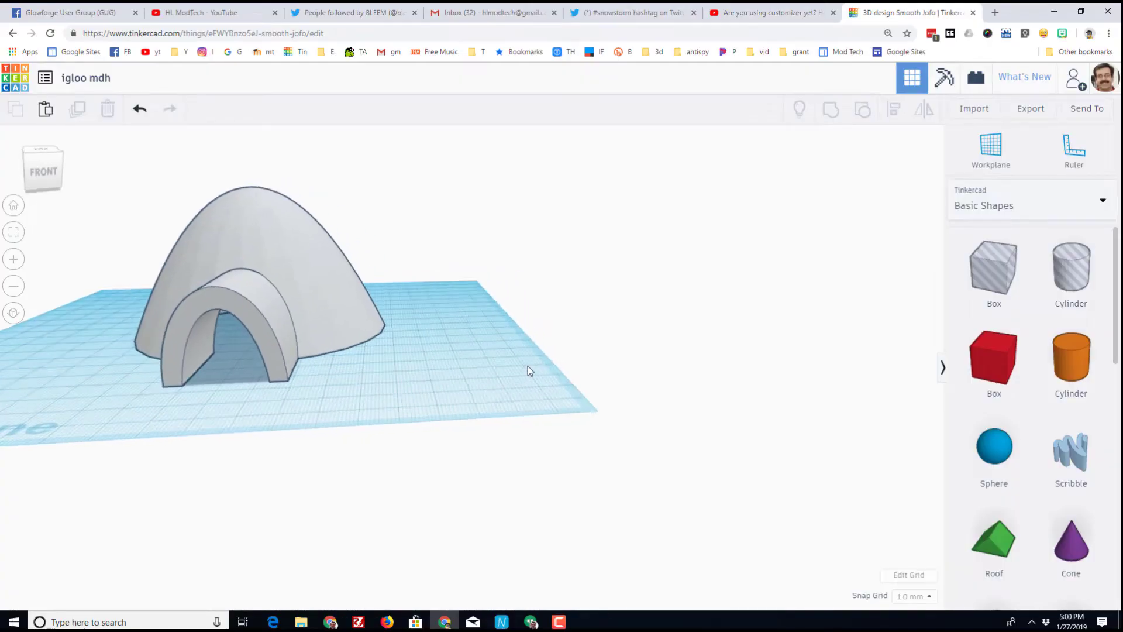
# - Place a box beside the igloo and shrink its base to 19 mm by 10 mm, keeping its original height
pyautogui.moveTo(527, 366); pyautogui.dragTo(497, 363, button='right')
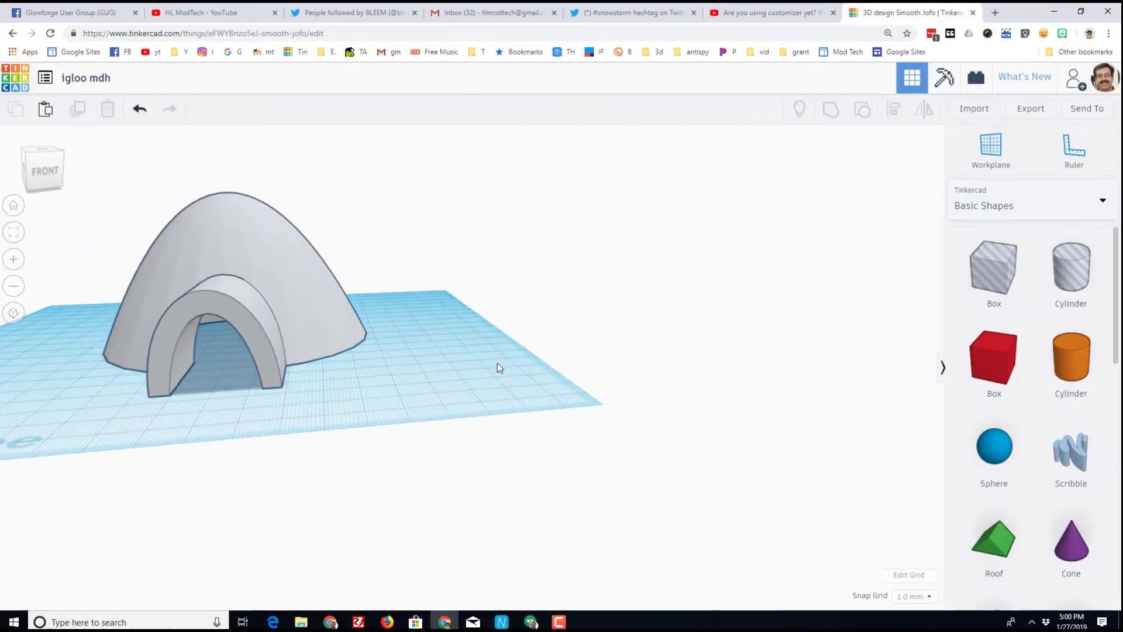
pyautogui.moveTo(404, 360); pyautogui.dragTo(581, 355, button='right')
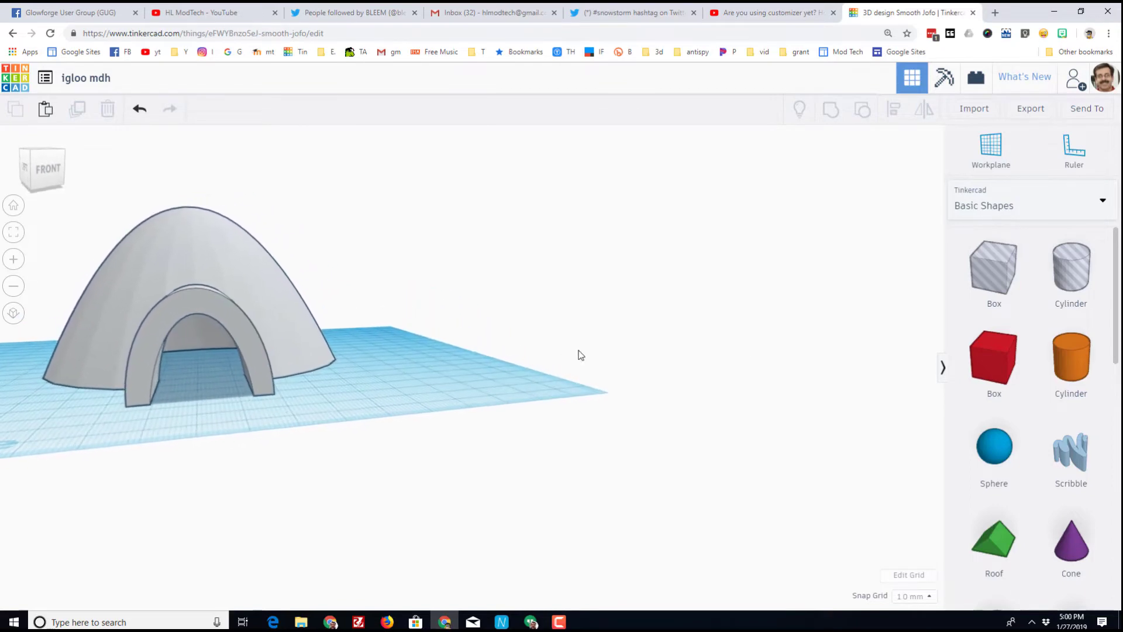
pyautogui.moveTo(983, 354); pyautogui.dragTo(415, 385)
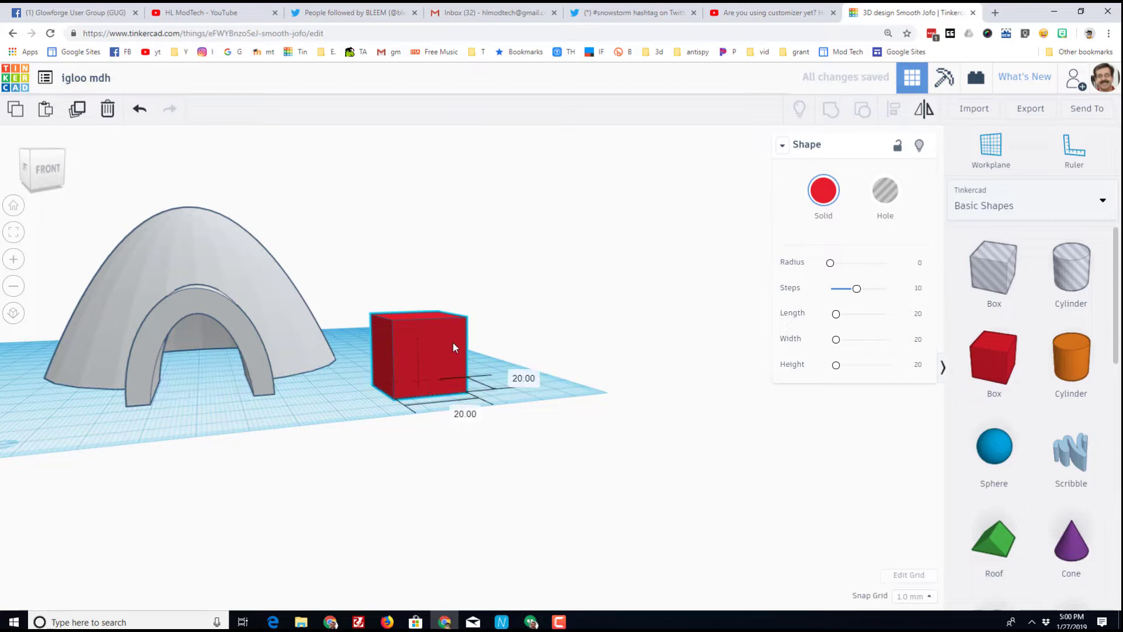
pyautogui.moveTo(467, 397); pyautogui.dragTo(448, 385)
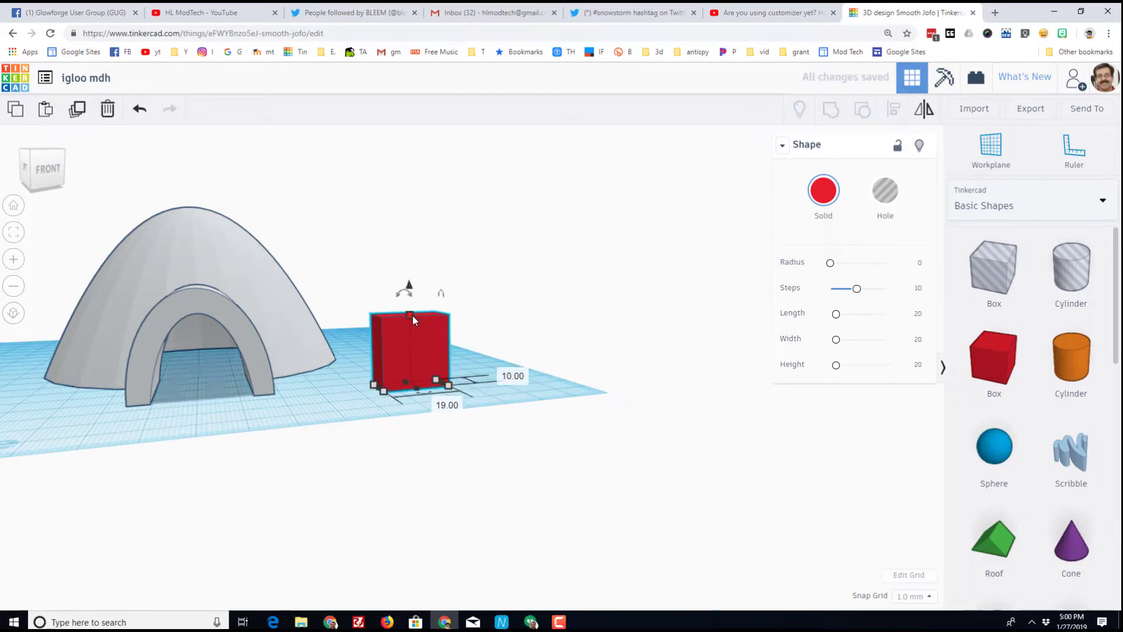
pyautogui.moveTo(412, 315); pyautogui.dragTo(418, 332)
pyautogui.hotkey('ctrl', 'z')
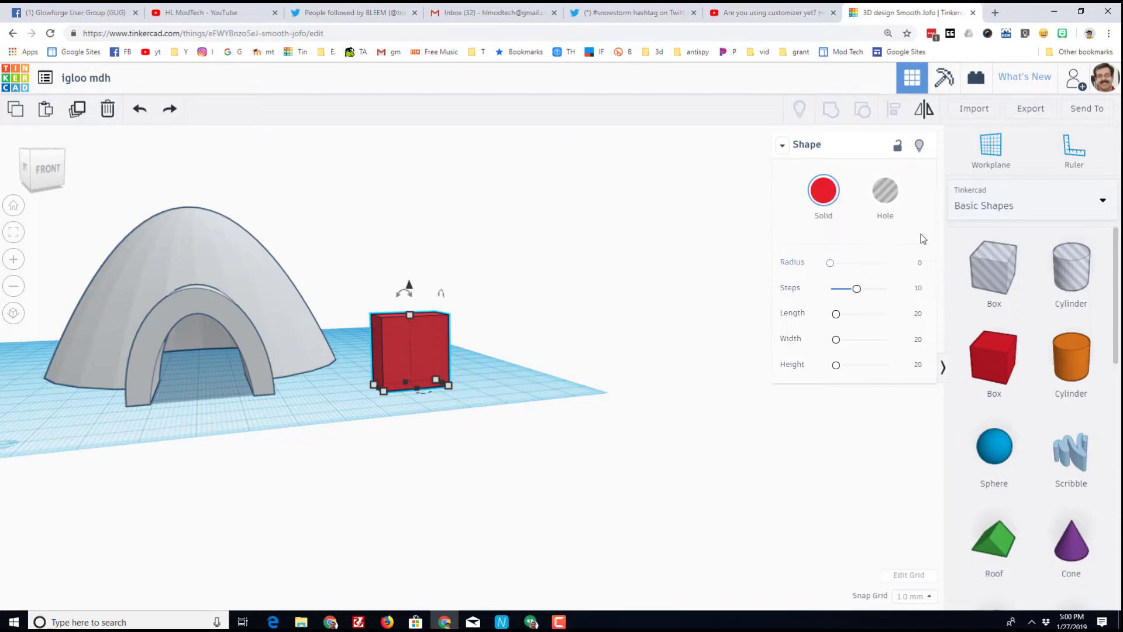
# - Round the box's edges with a radius of 3.33 and colour it black
pyautogui.moveTo(830, 263); pyautogui.dragTo(837, 265)
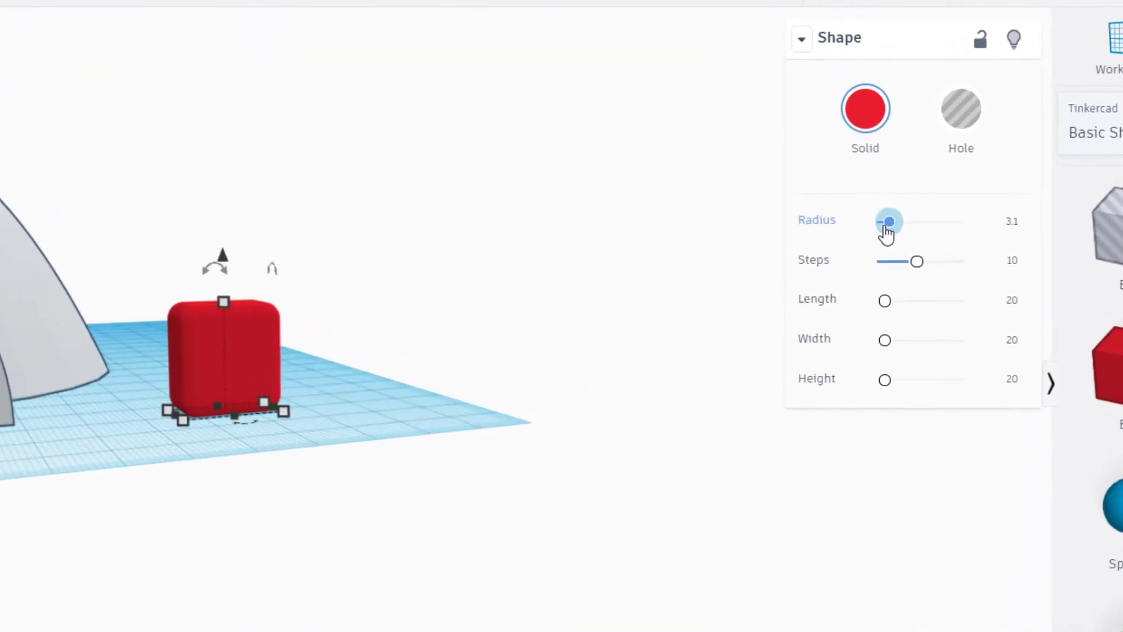
pyautogui.moveTo(887, 232); pyautogui.dragTo(889, 231)
pyautogui.click(873, 126)
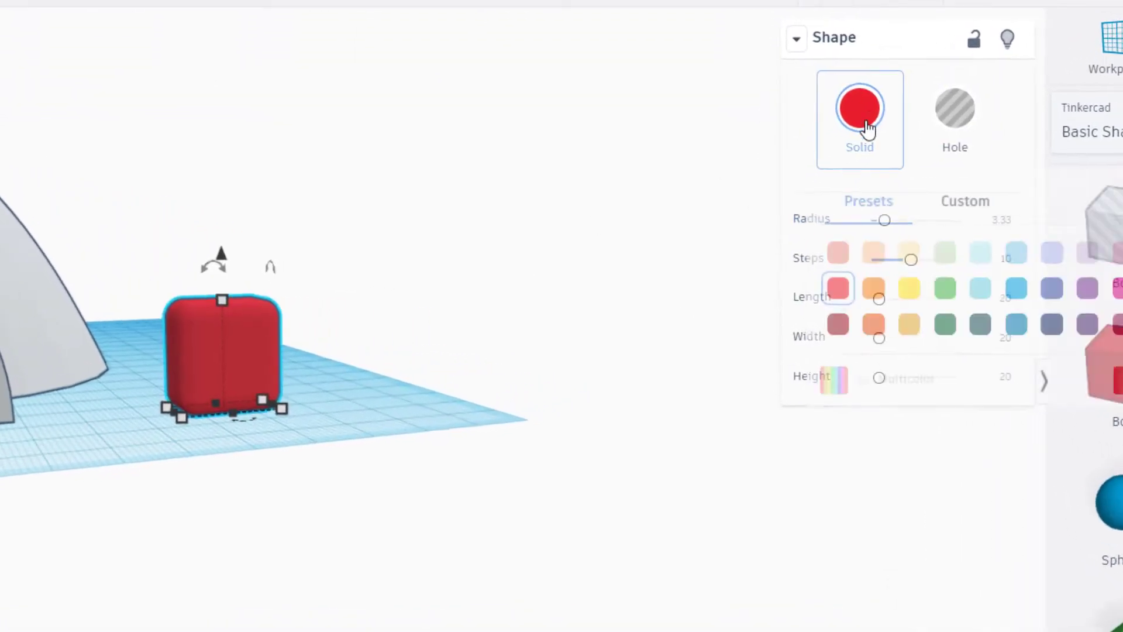
pyautogui.click(1094, 288)
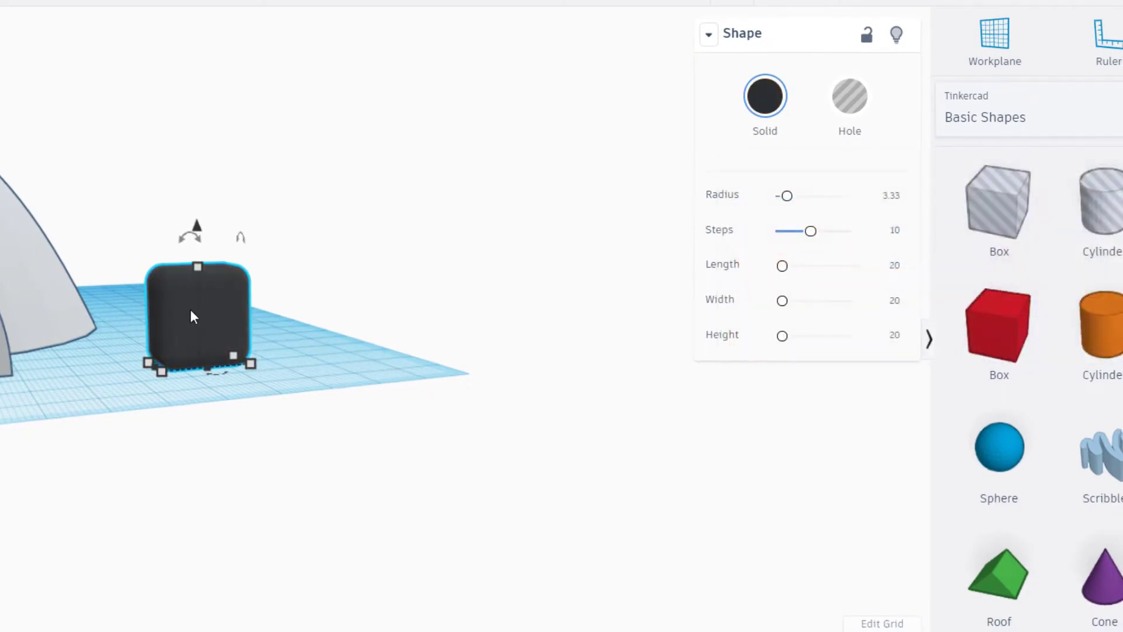
# - Extend the front of the black box so it is 16 mm deep
pyautogui.scroll(2, 227, 361)
pyautogui.moveTo(226, 362); pyautogui.dragTo(168, 403, button='right')
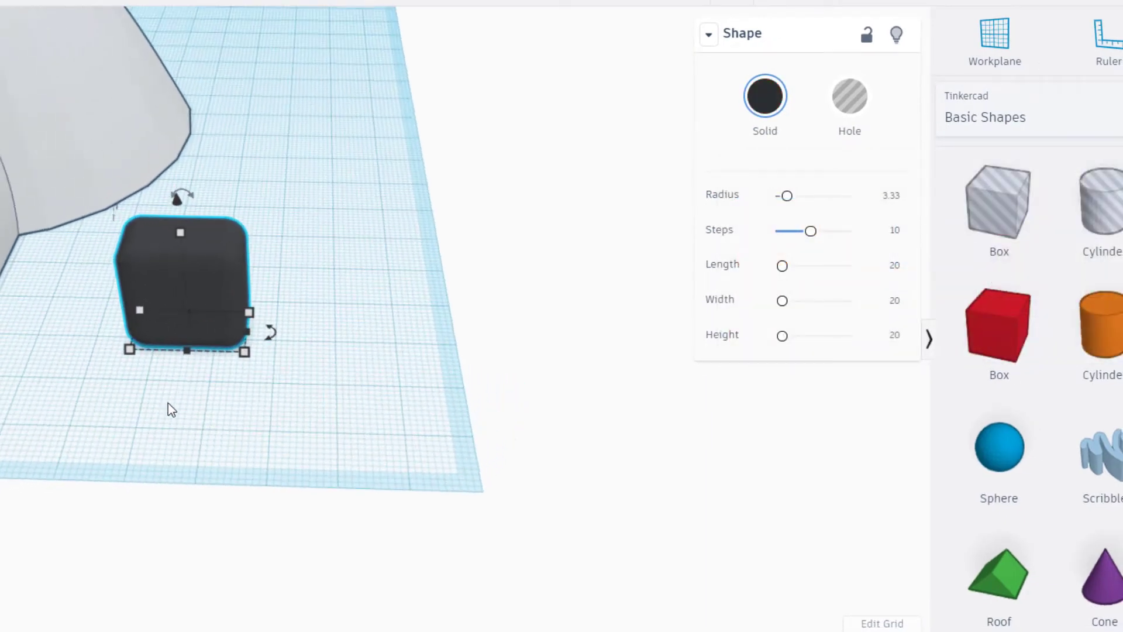
pyautogui.moveTo(188, 351); pyautogui.dragTo(181, 376)
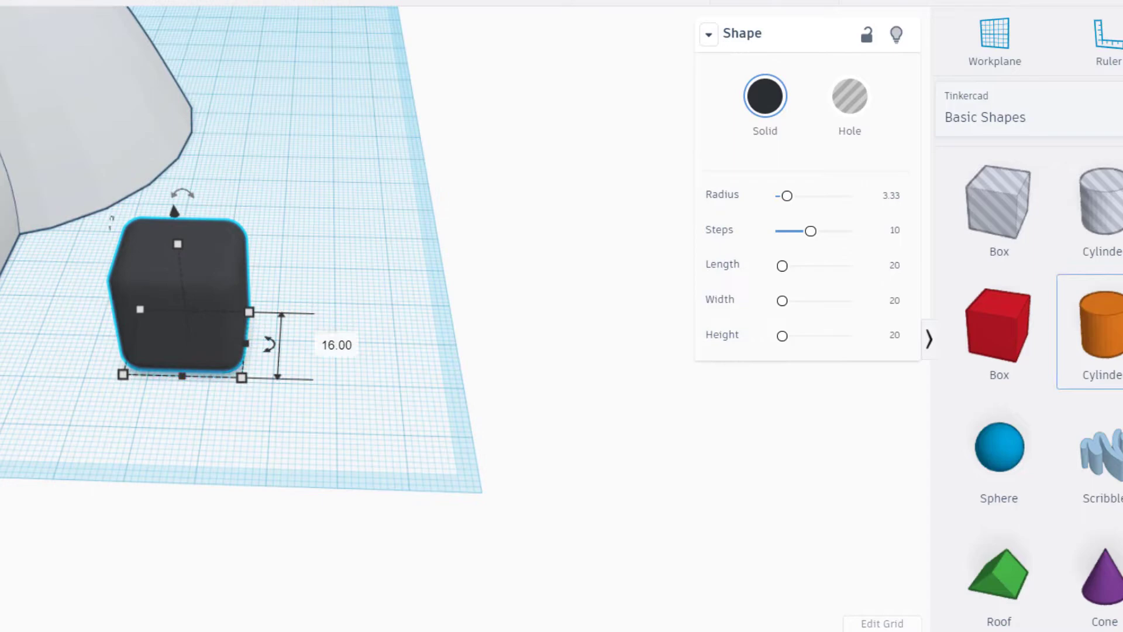
# - Add a cylinder beside the box, 6 mm by 6 mm and 34 mm tall, and colour it black
pyautogui.moveTo(1100, 327); pyautogui.dragTo(417, 439)
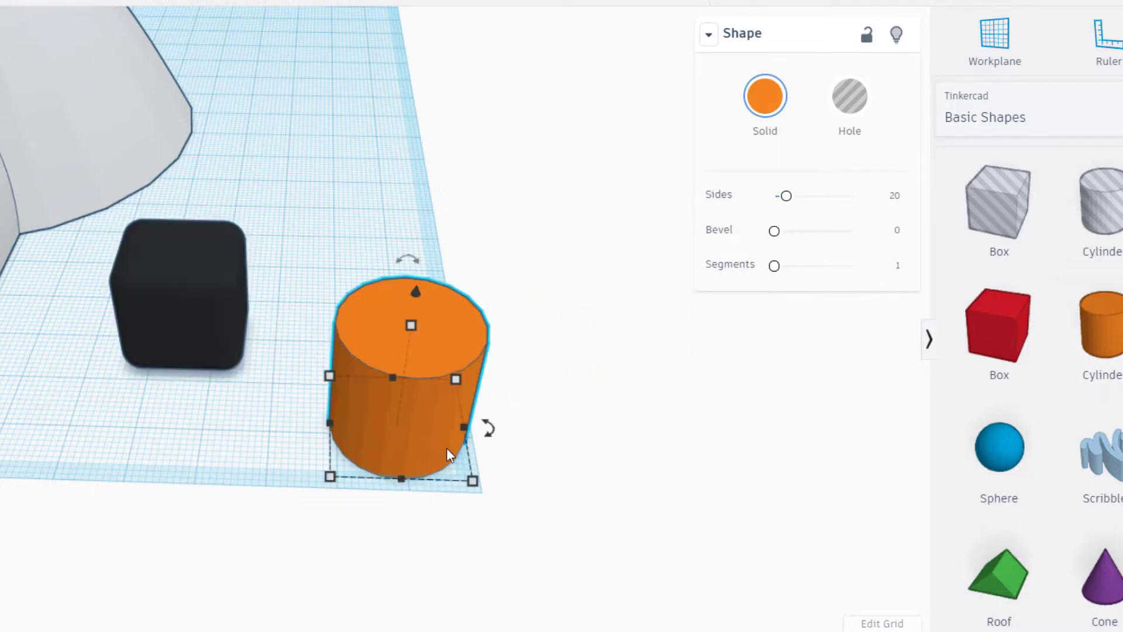
pyautogui.moveTo(473, 480); pyautogui.dragTo(356, 404)
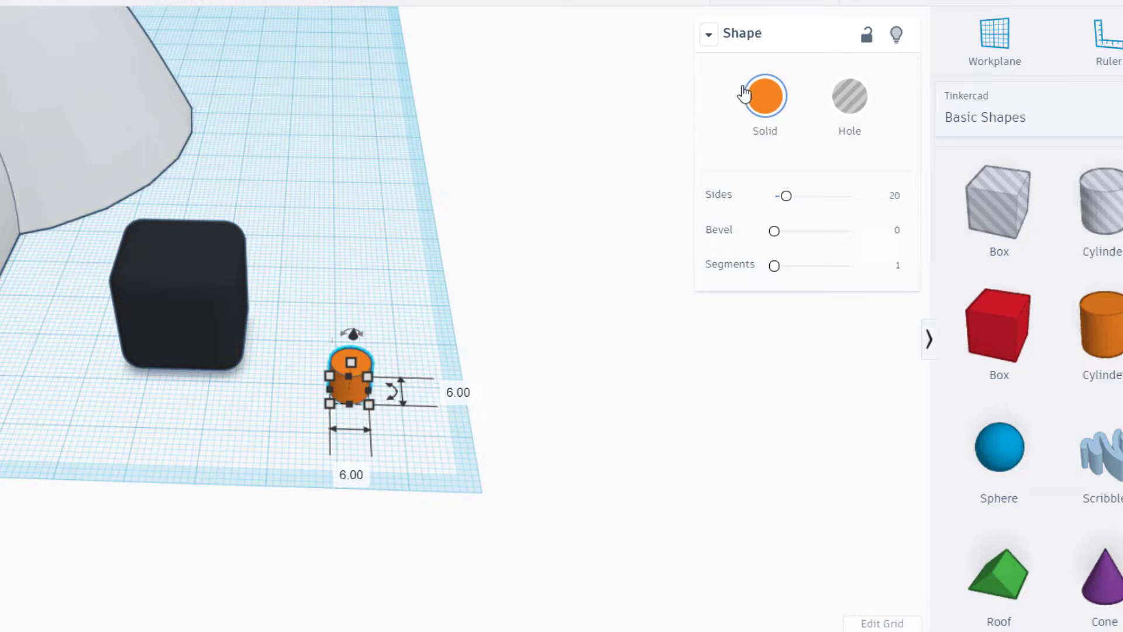
pyautogui.click(765, 96)
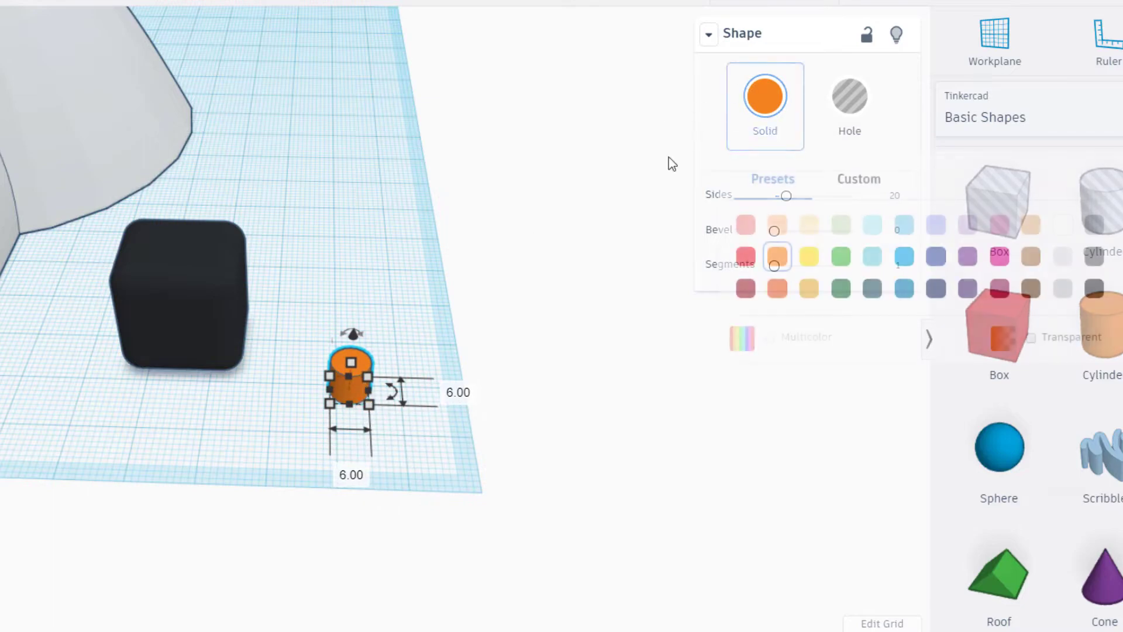
pyautogui.click(1095, 288)
pyautogui.moveTo(355, 361); pyautogui.dragTo(364, 204)
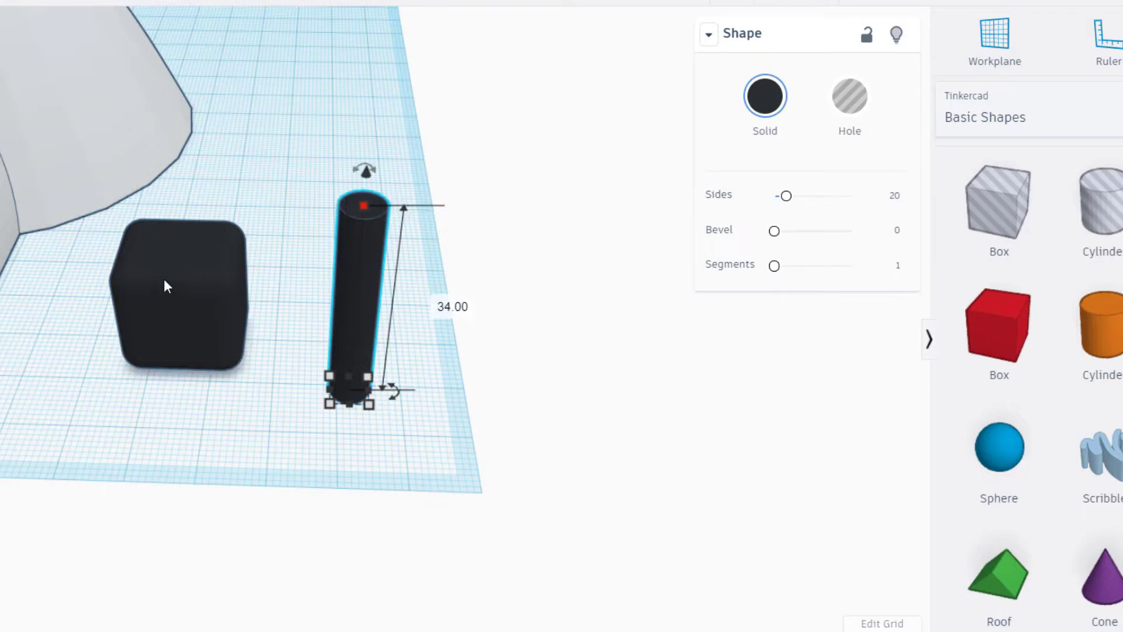
# - Align the cylinder with the black box, centred across the width and flush with the back
pyautogui.moveTo(503, 247); pyautogui.dragTo(87, 392)
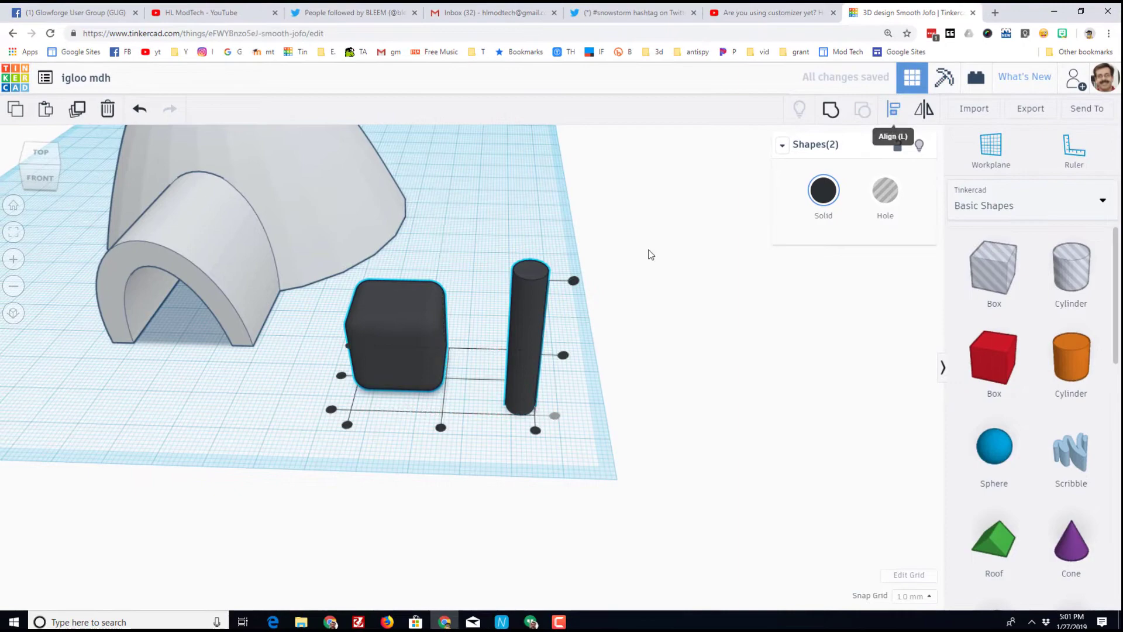
pyautogui.click(442, 427)
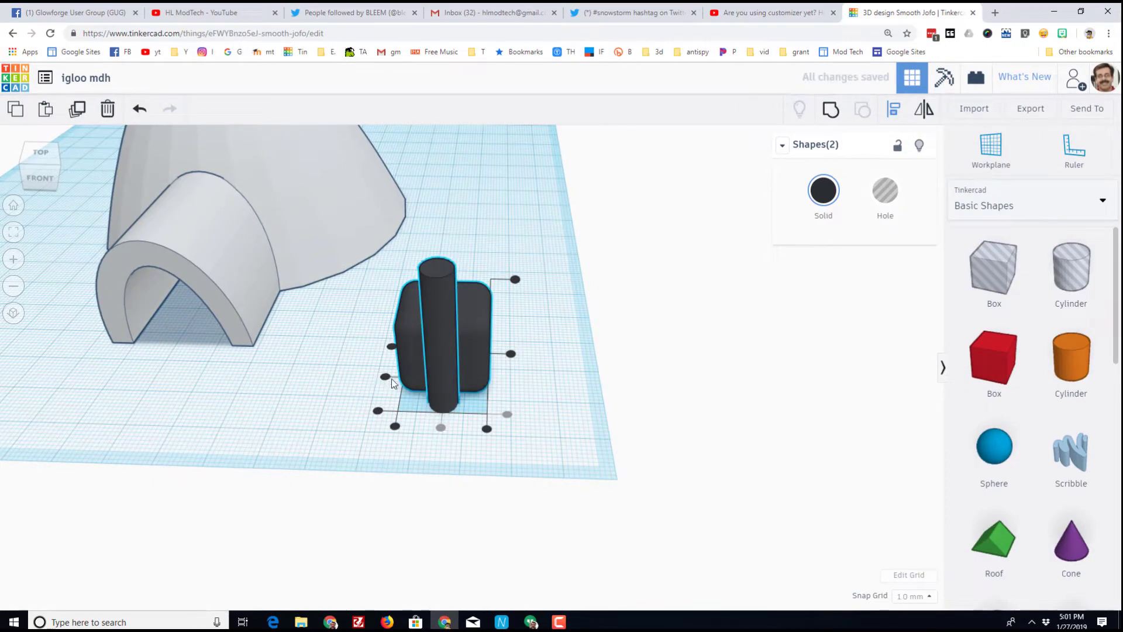
pyautogui.click(392, 345)
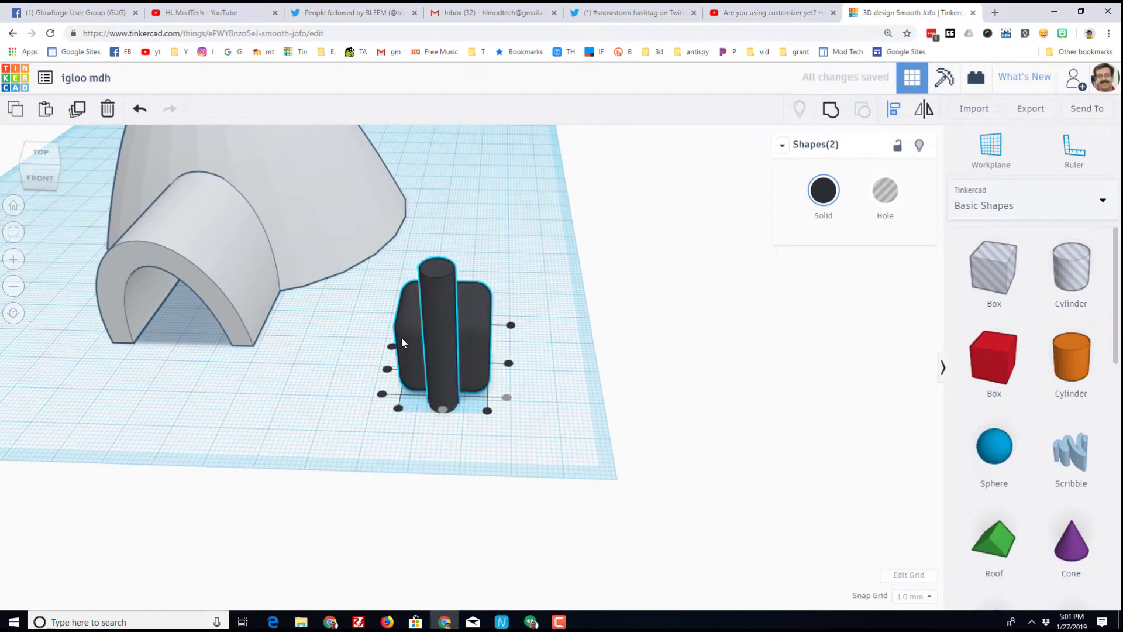
pyautogui.moveTo(325, 399); pyautogui.dragTo(647, 414, button='right')
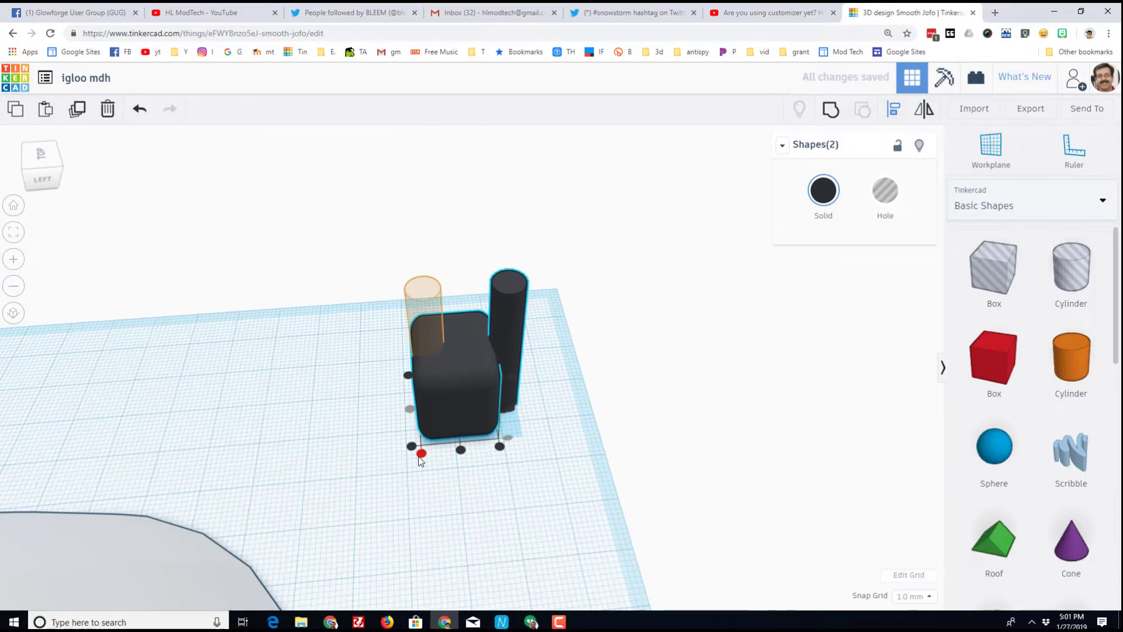
pyautogui.click(421, 453)
pyautogui.click(395, 430)
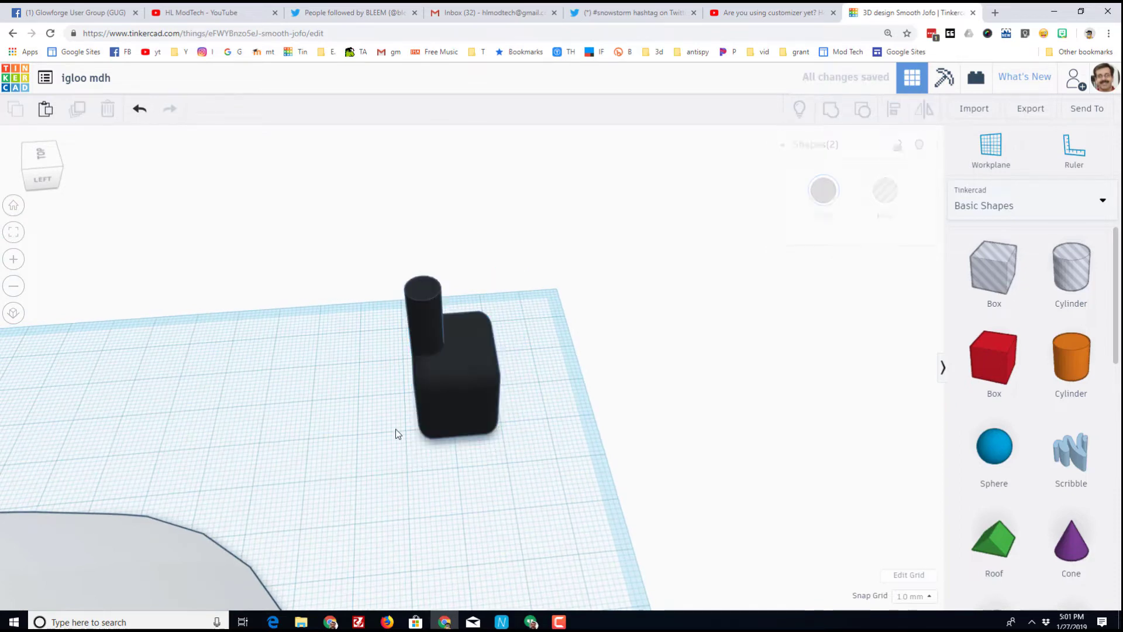
# - Place the workplane on the top face of the black box and drop the cylinder onto it
pyautogui.click(425, 341)
pyautogui.press('w')
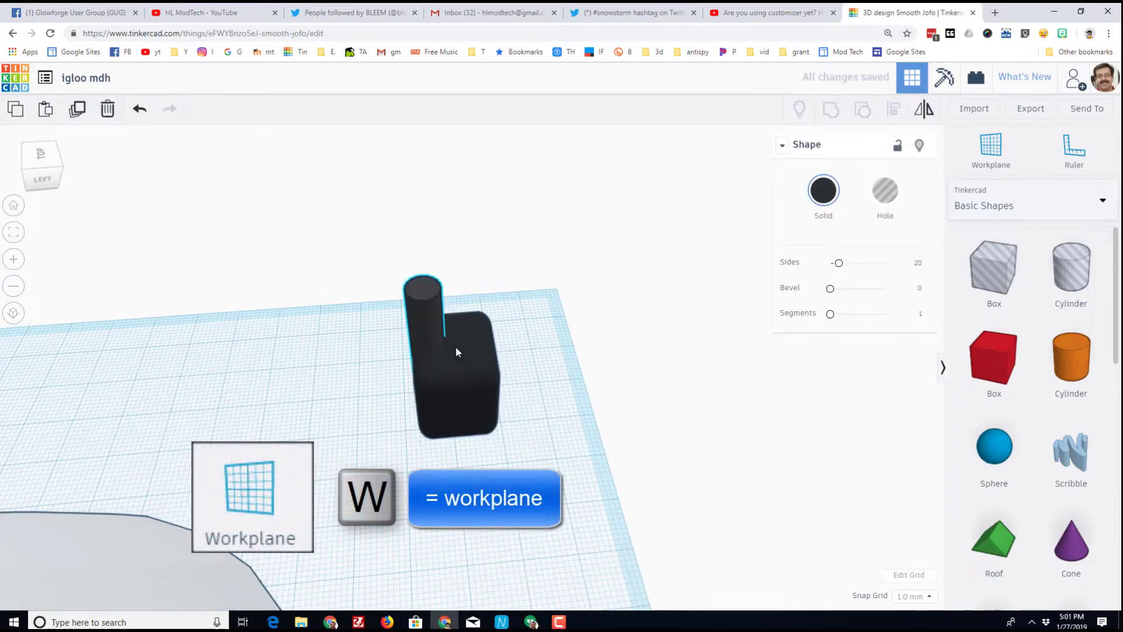
pyautogui.click(450, 345)
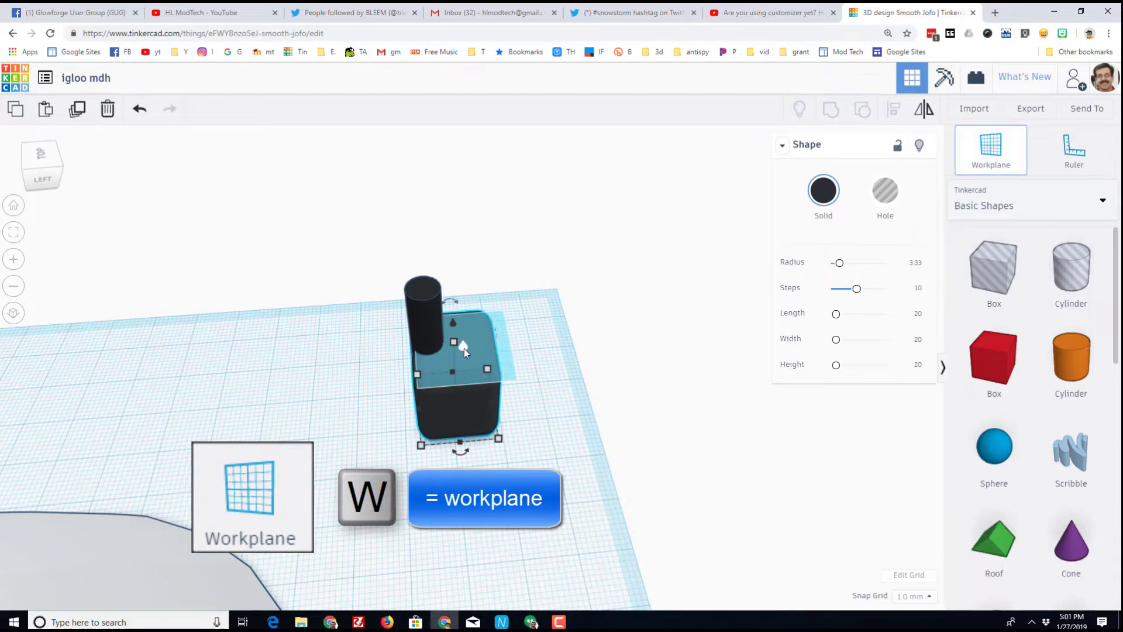
pyautogui.click(449, 337)
pyautogui.click(427, 328)
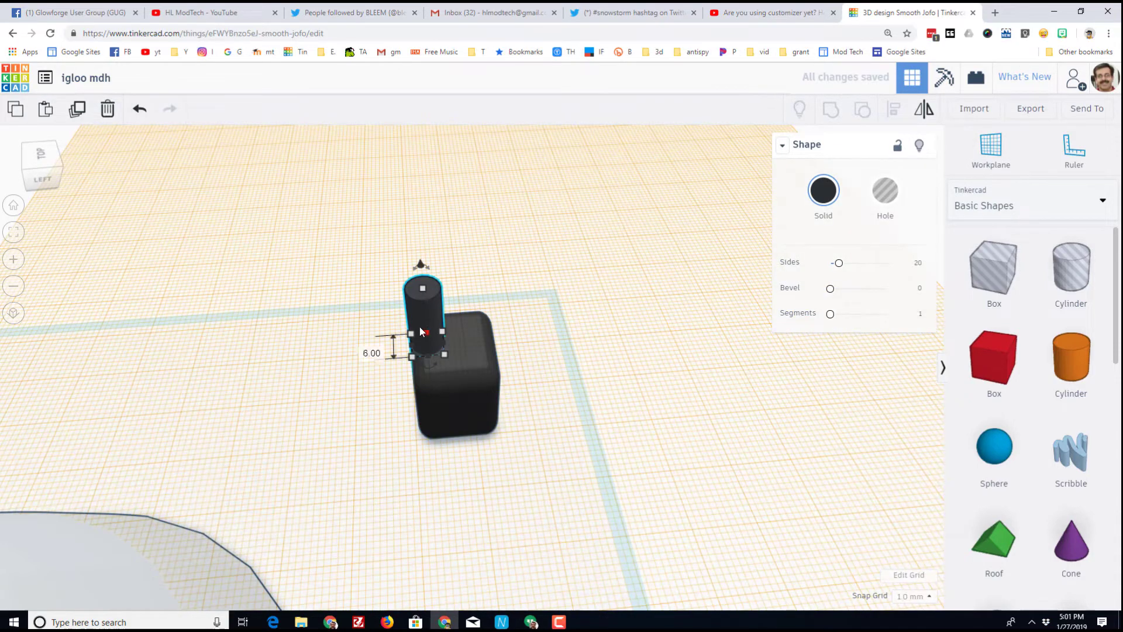
pyautogui.press('d')
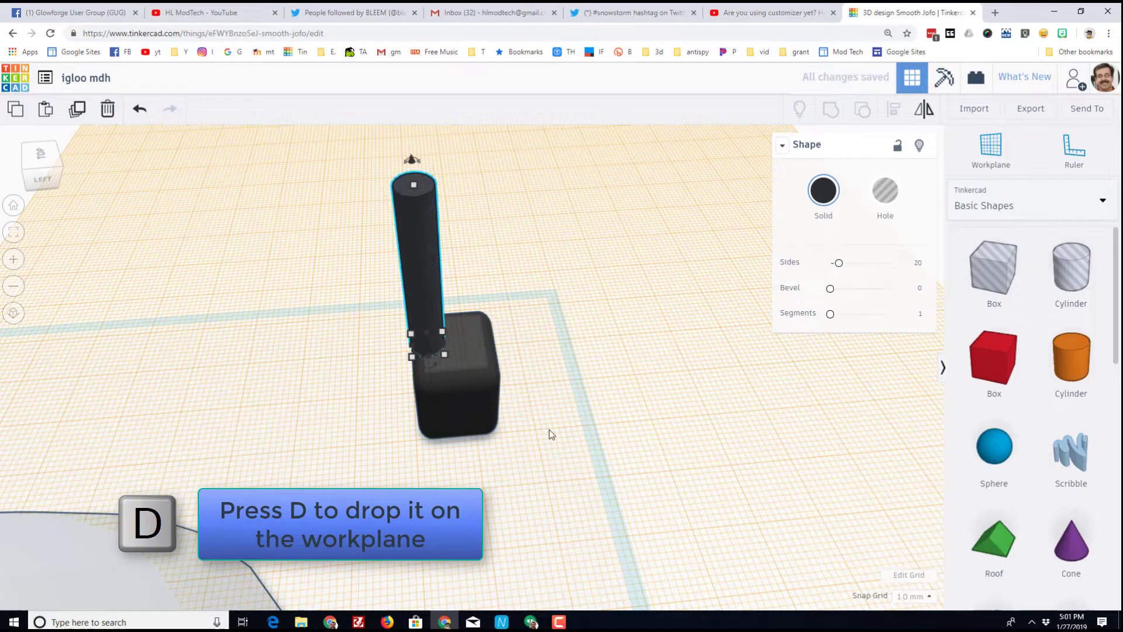
# - Duplicate the cylinder as a hole measuring 4.5 mm by 4.5 mm and 49 mm tall
pyautogui.moveTo(549, 433); pyautogui.dragTo(248, 401, button='right')
pyautogui.scroll(-3, 300, 367)
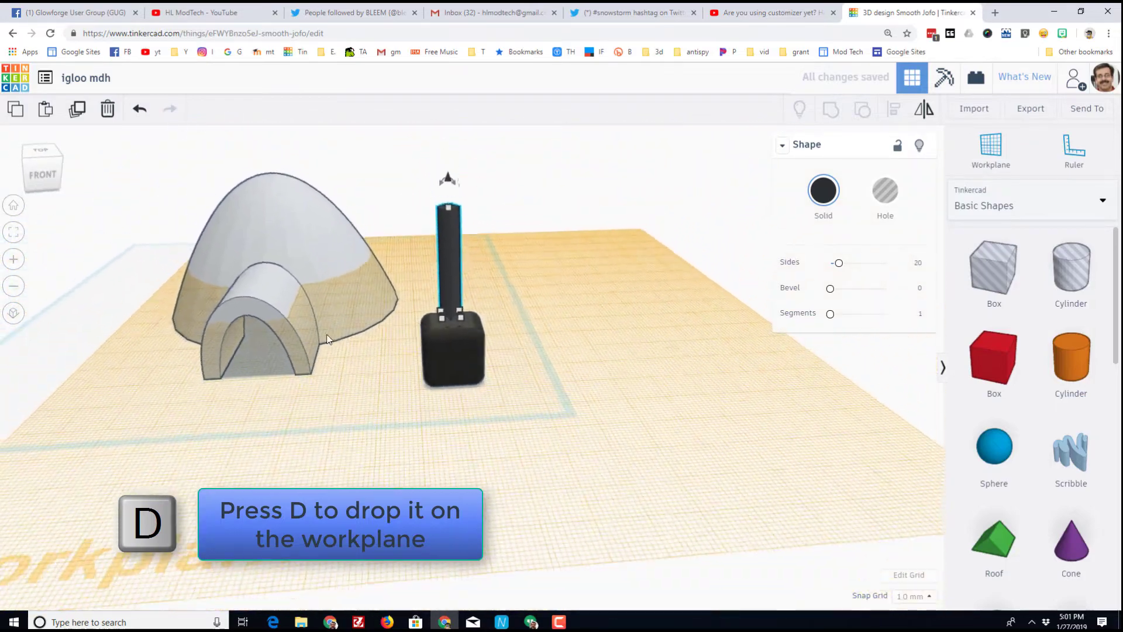
pyautogui.moveTo(390, 353); pyautogui.dragTo(429, 403, button='right')
pyautogui.scroll(2, 423, 358)
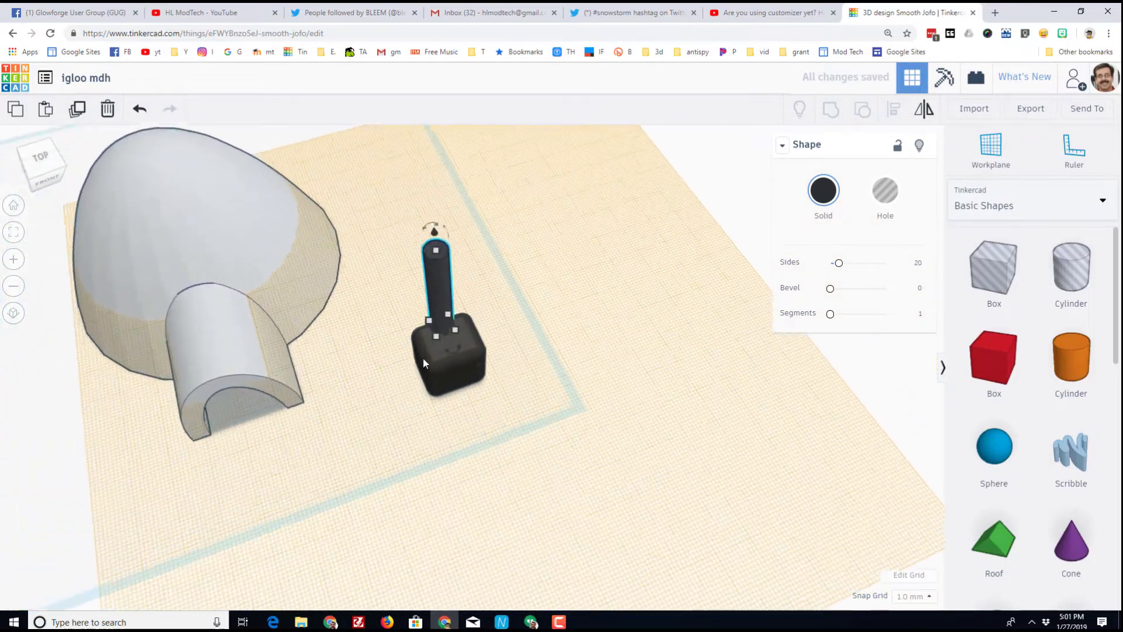
pyautogui.moveTo(423, 358); pyautogui.dragTo(511, 399, button='right')
pyautogui.hotkey('ctrl', 'd')
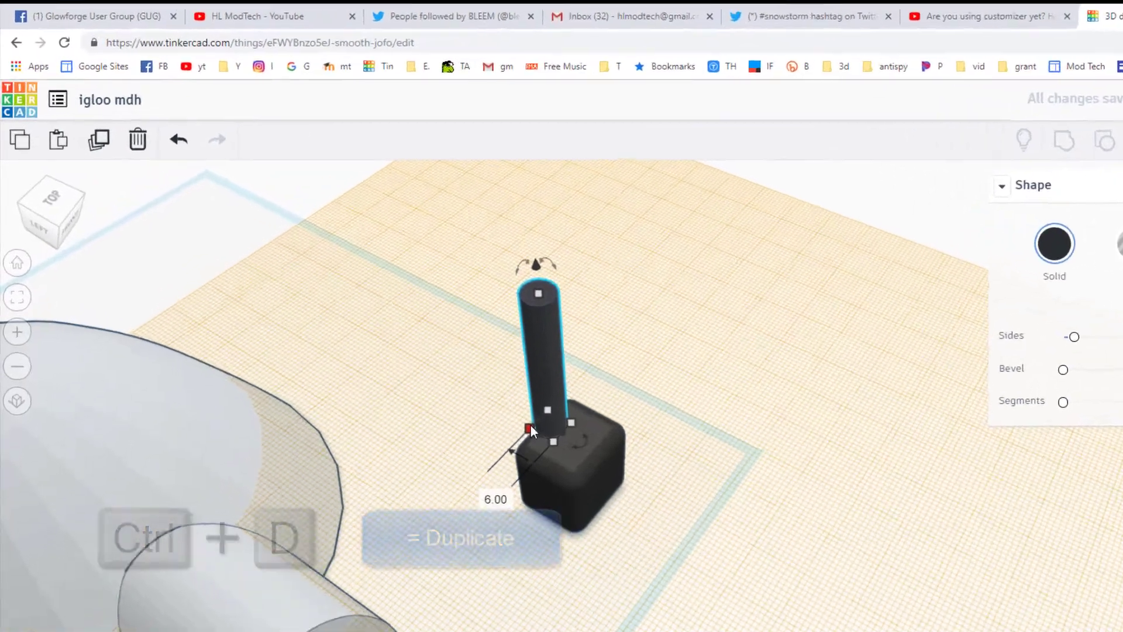
pyautogui.keyDown('shift'); pyautogui.moveTo(553, 442); pyautogui.dragTo(553, 442); pyautogui.keyUp('shift')
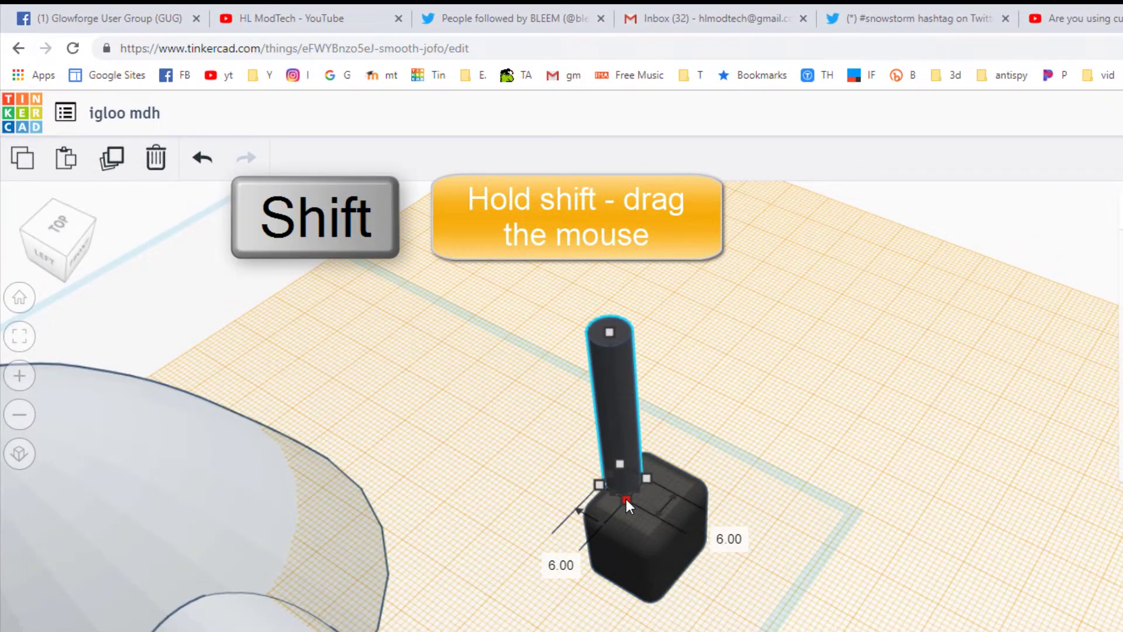
pyautogui.keyDown('shift'); pyautogui.moveTo(626, 500); pyautogui.dragTo(623, 491); pyautogui.keyUp('shift')
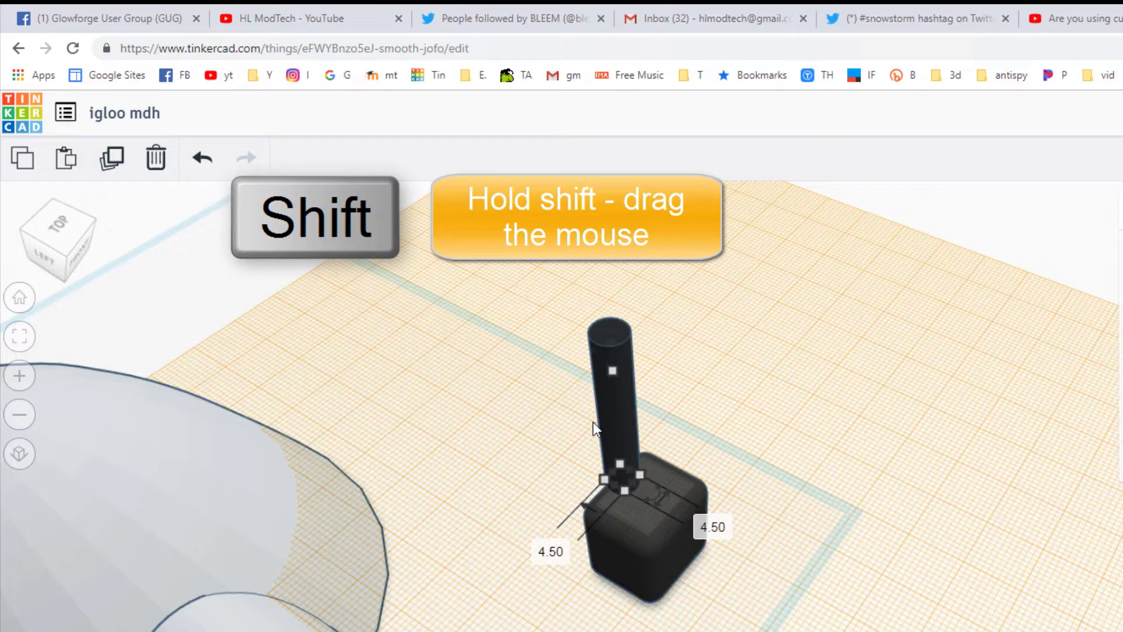
pyautogui.keyDown('shift'); pyautogui.moveTo(613, 372); pyautogui.dragTo(634, 228); pyautogui.keyUp('shift')
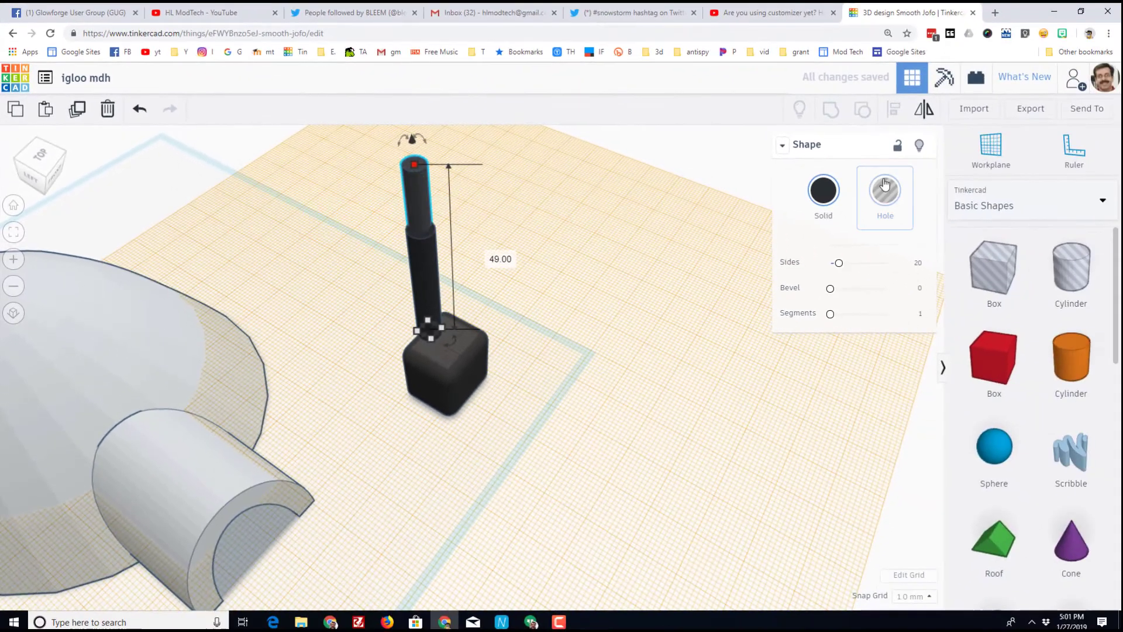
pyautogui.click(884, 190)
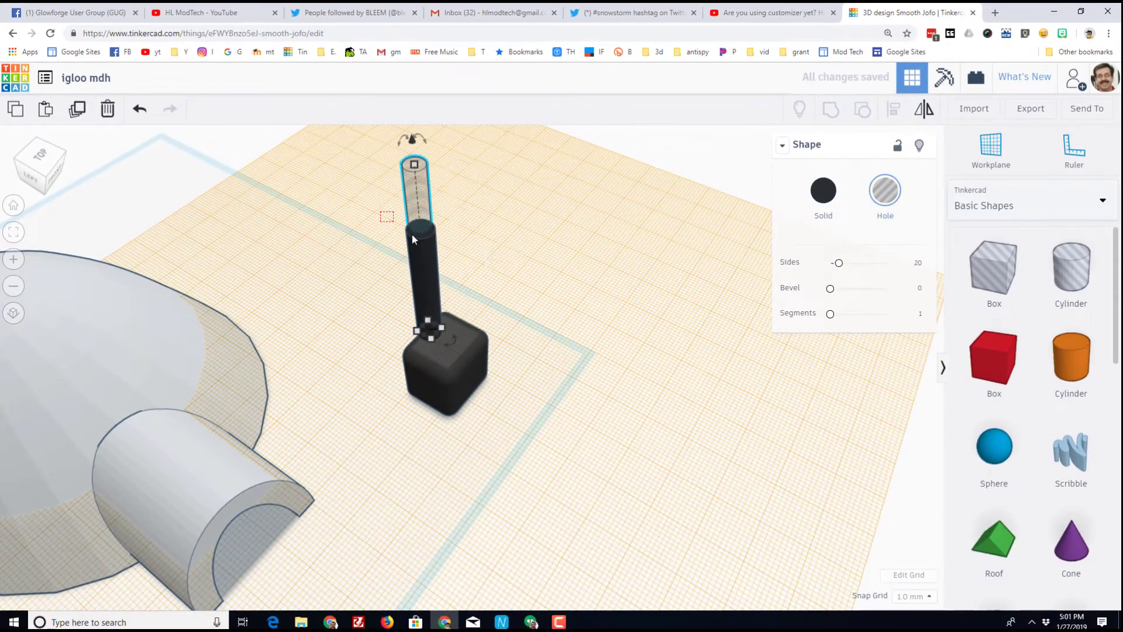
# - Align the hole cylinder with the black cylinder, centred in both horizontal directions
pyautogui.moveTo(381, 213); pyautogui.dragTo(464, 255)
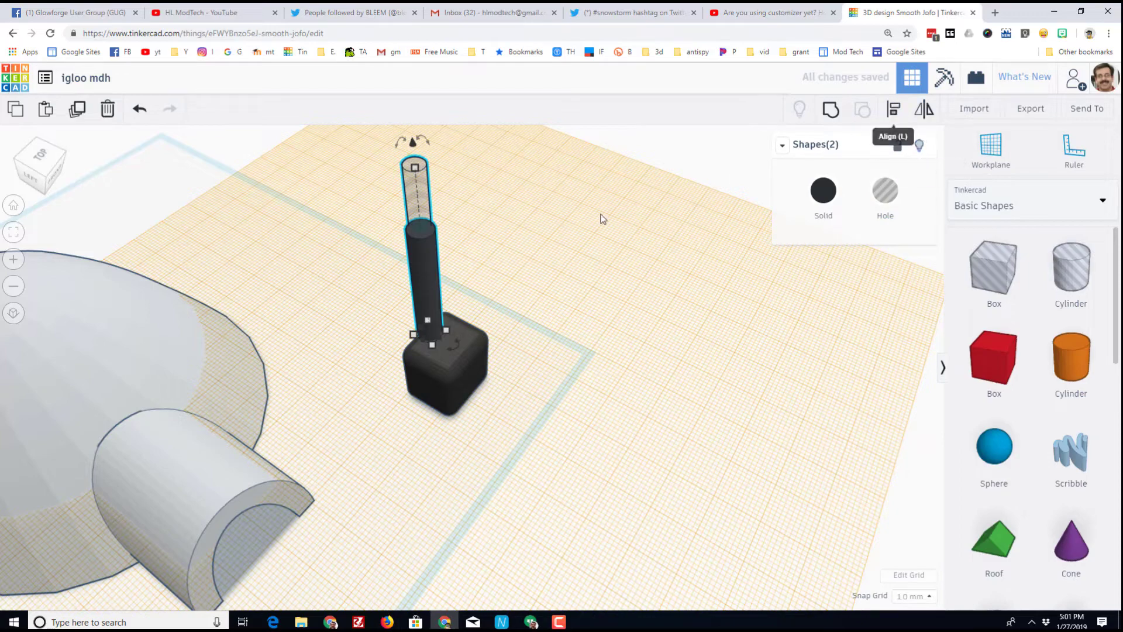
pyautogui.moveTo(301, 195); pyautogui.dragTo(467, 274)
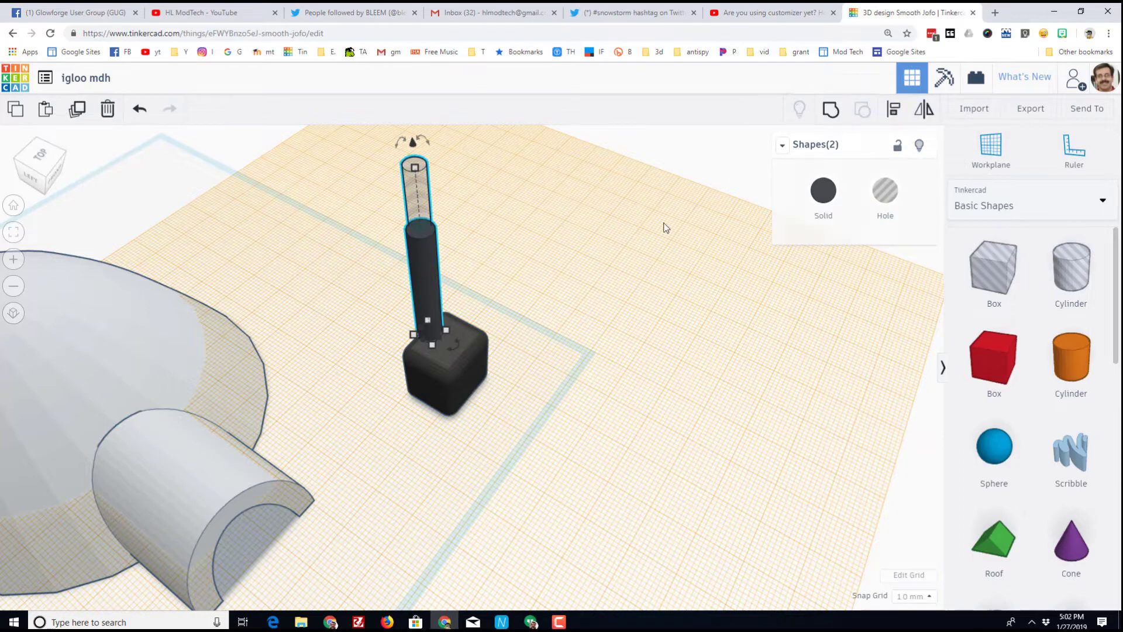
pyautogui.click(893, 111)
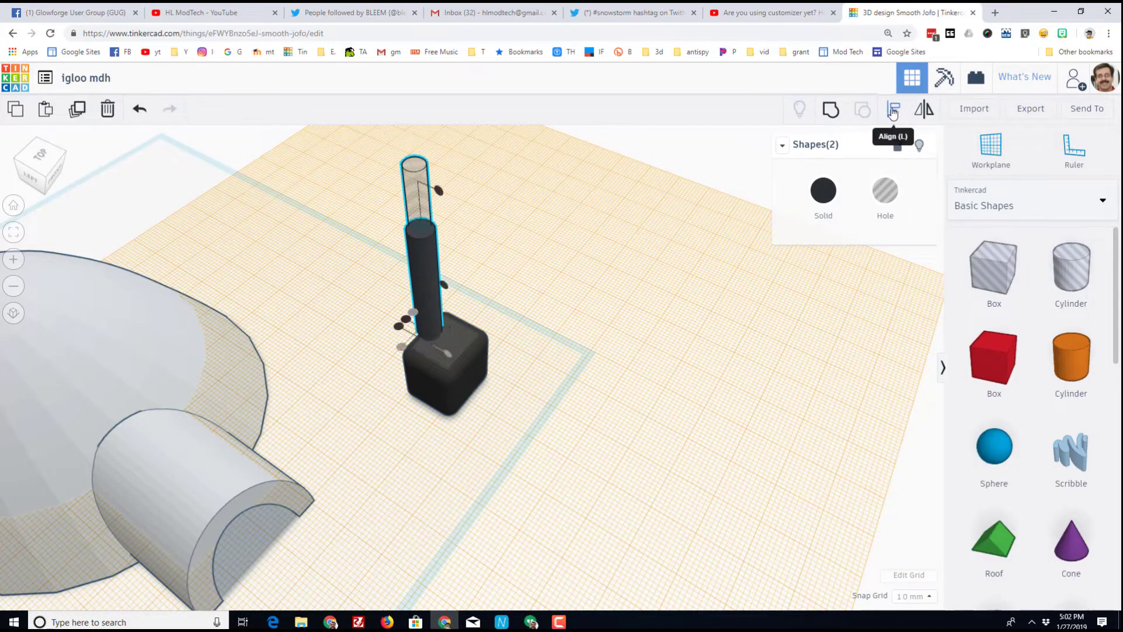
pyautogui.click(406, 324)
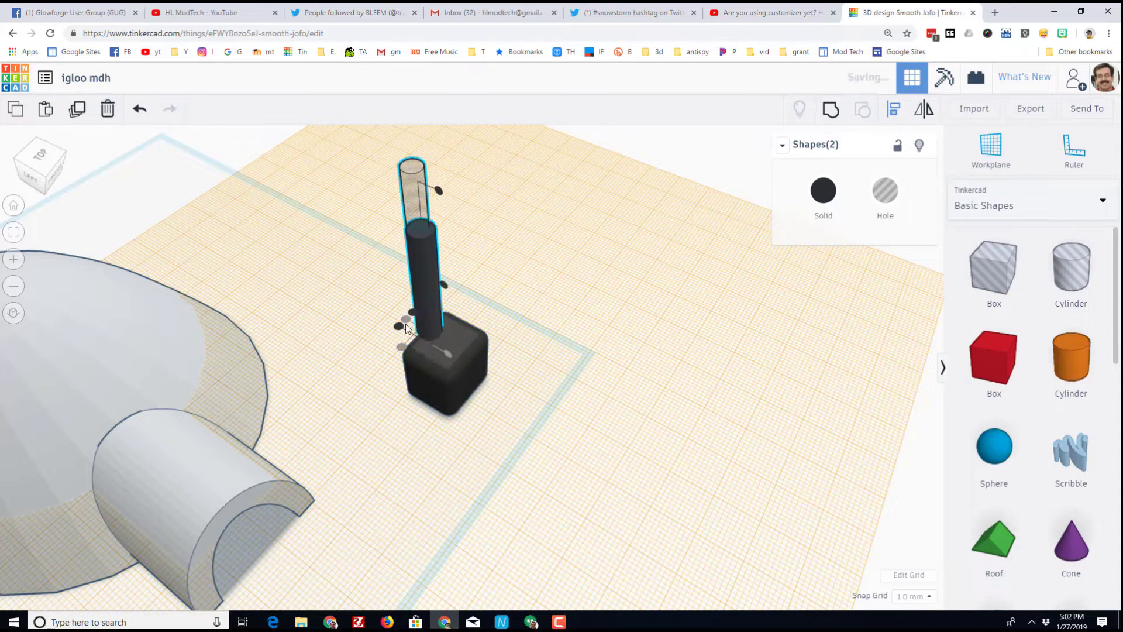
pyautogui.moveTo(384, 377); pyautogui.dragTo(587, 396, button='right')
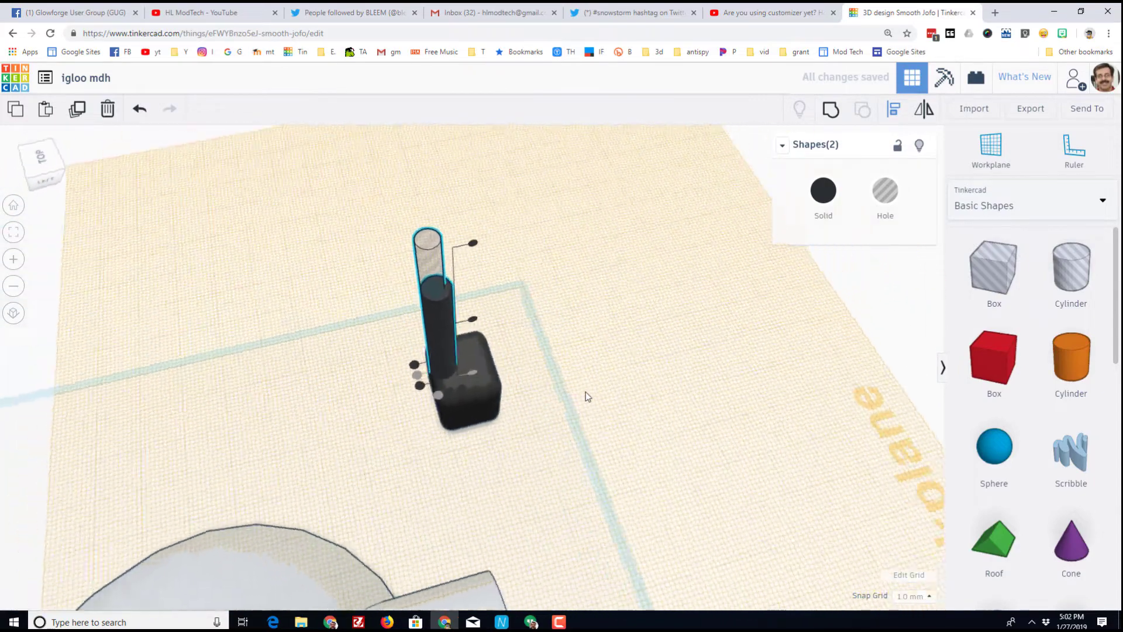
pyautogui.click(464, 395)
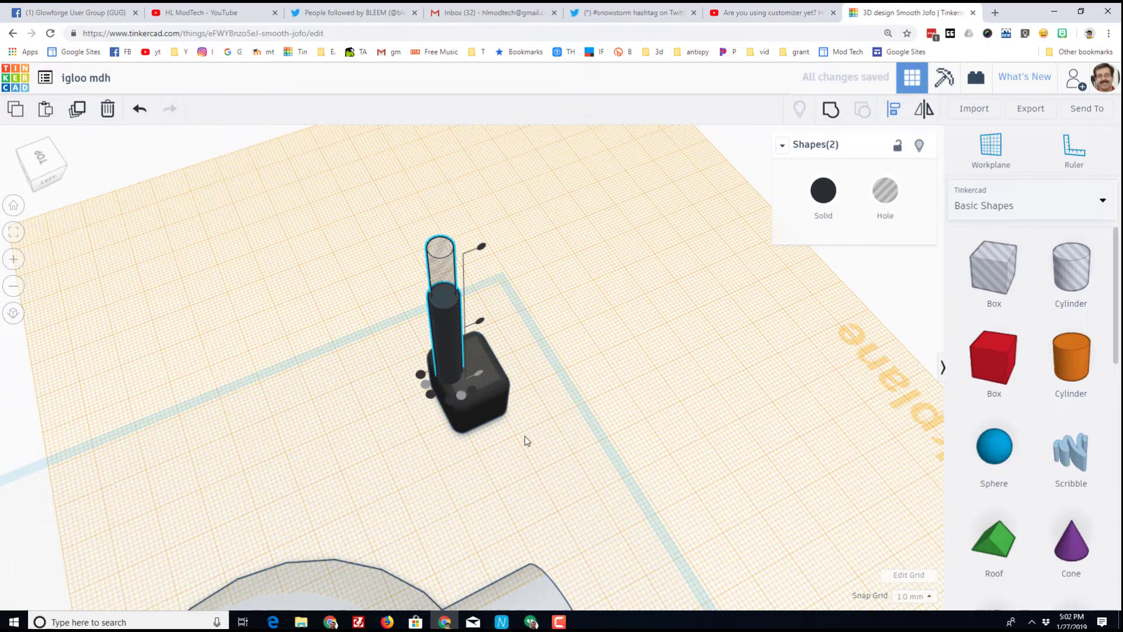
pyautogui.click(525, 437)
pyautogui.click(441, 268)
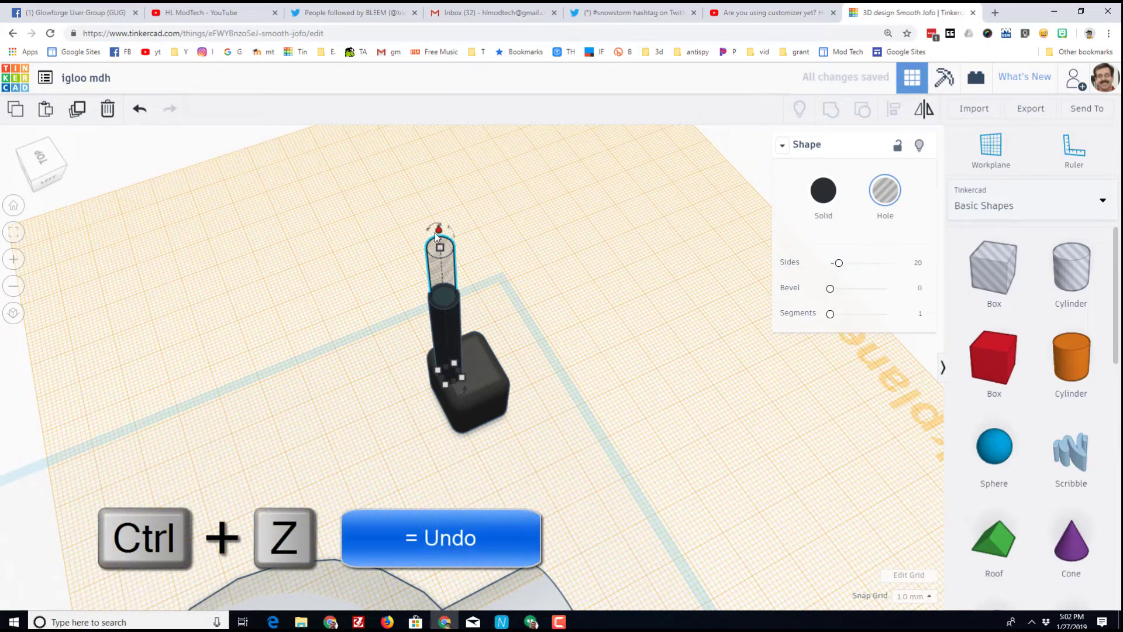
pyautogui.moveTo(436, 233); pyautogui.dragTo(410, 242)
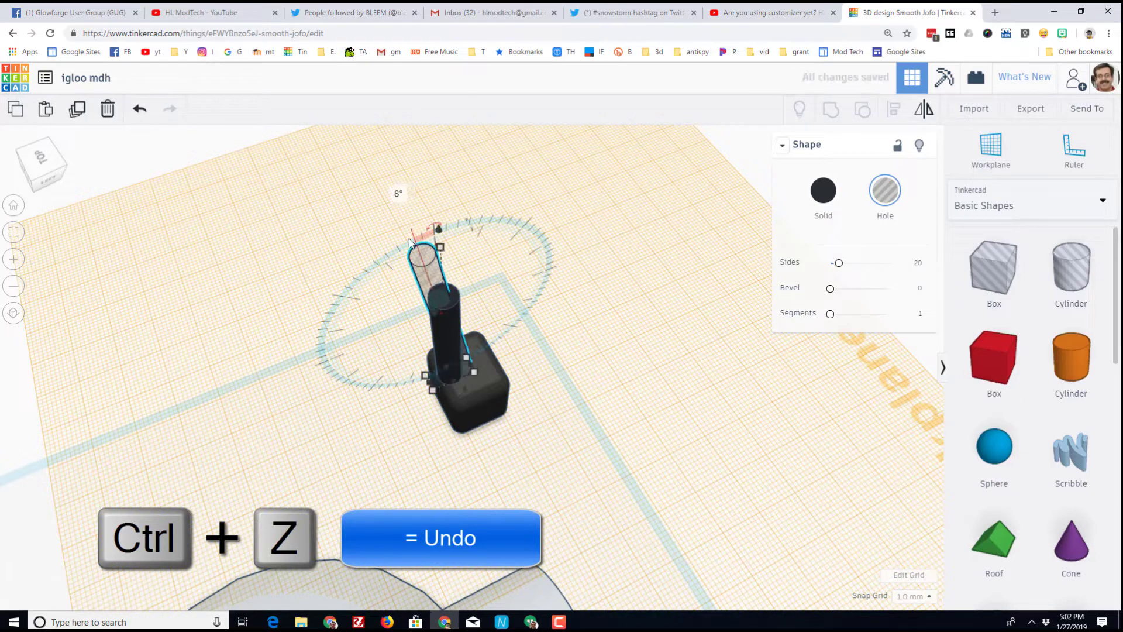
pyautogui.hotkey('ctrl', 'z')
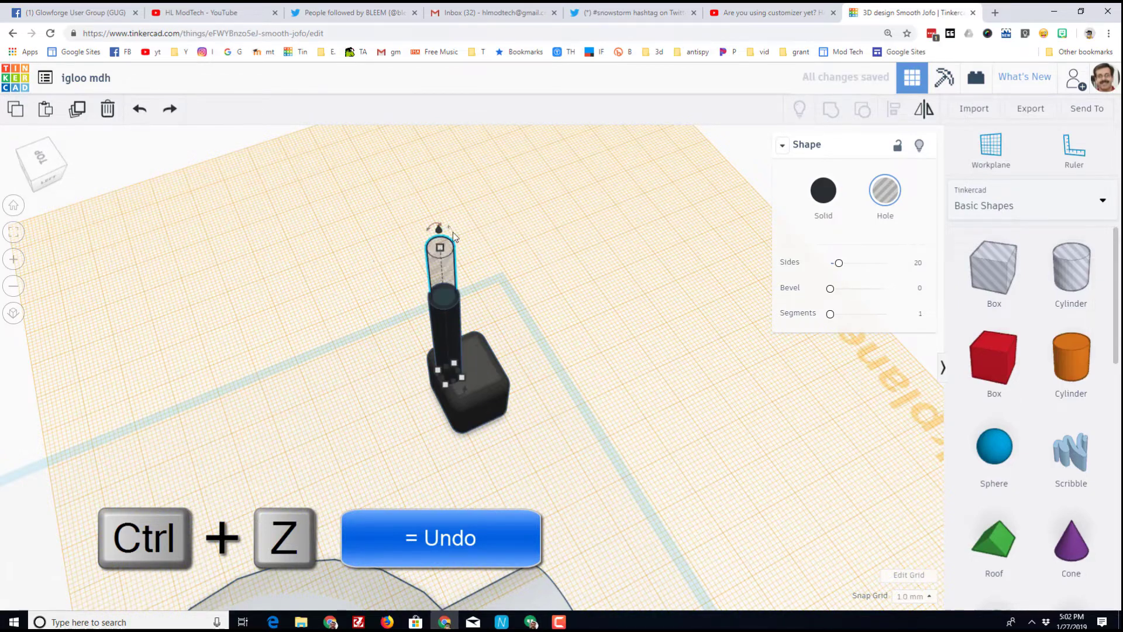
# - Lower the hole cylinder by 10 mm and the black cylinder by 1 mm into the box
pyautogui.moveTo(660, 293); pyautogui.dragTo(339, 151, button='right')
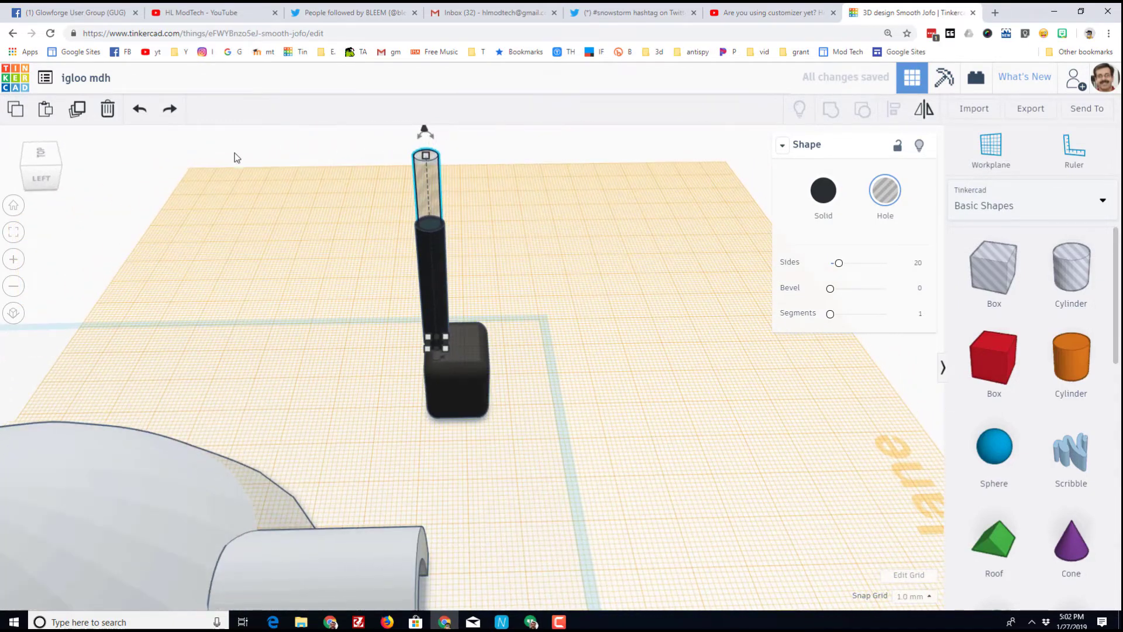
pyautogui.click(33, 166)
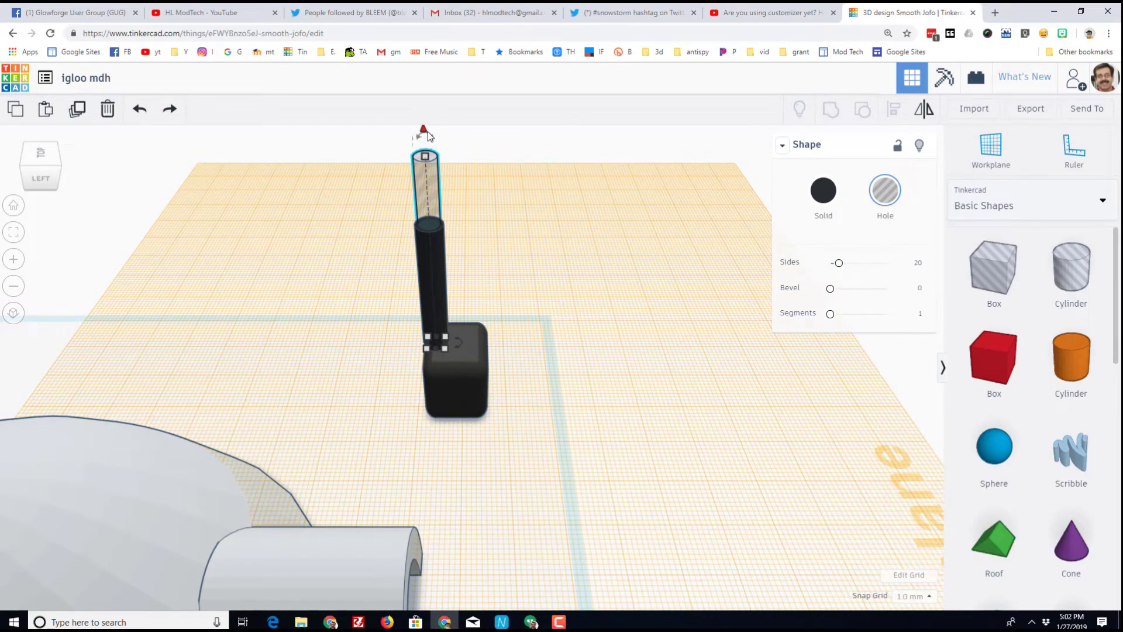
pyautogui.moveTo(422, 131); pyautogui.dragTo(419, 180)
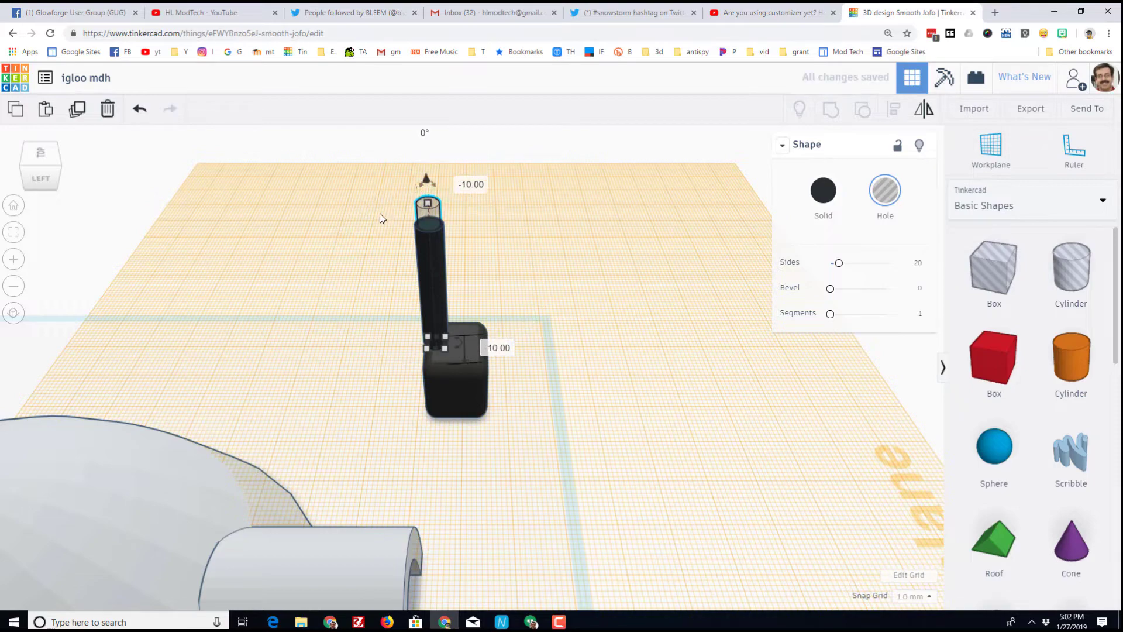
pyautogui.click(427, 241)
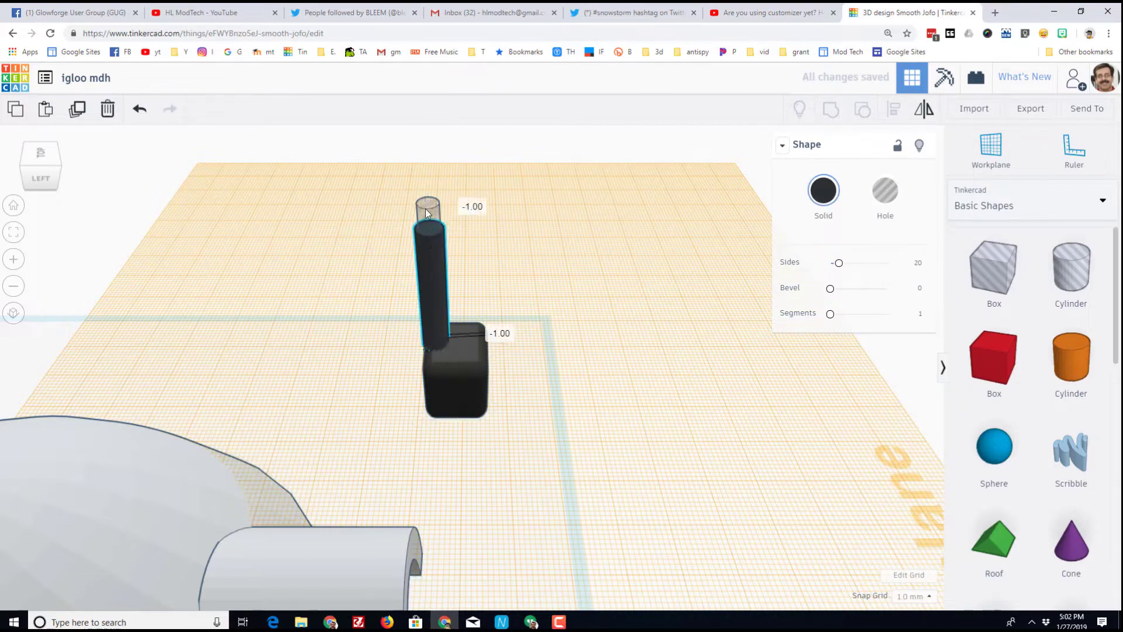
# - Group the black box, black cylinder and hole cylinder into one shape
pyautogui.moveTo(326, 301); pyautogui.dragTo(360, 188, button='right')
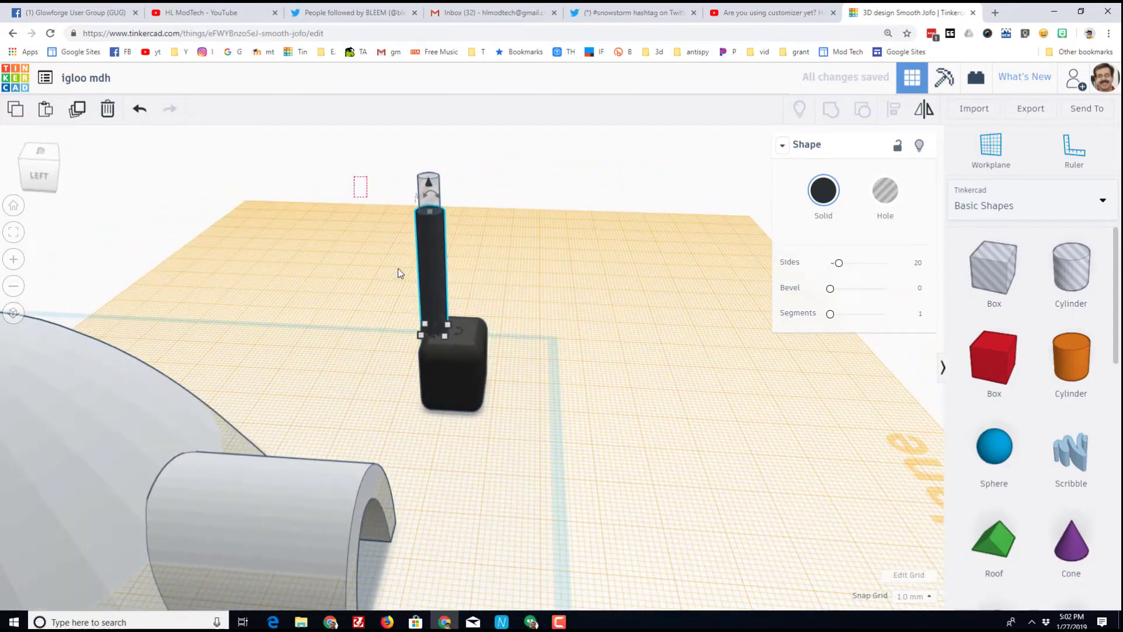
pyautogui.keyDown('shift'); pyautogui.click(459, 353); pyautogui.keyUp('shift')
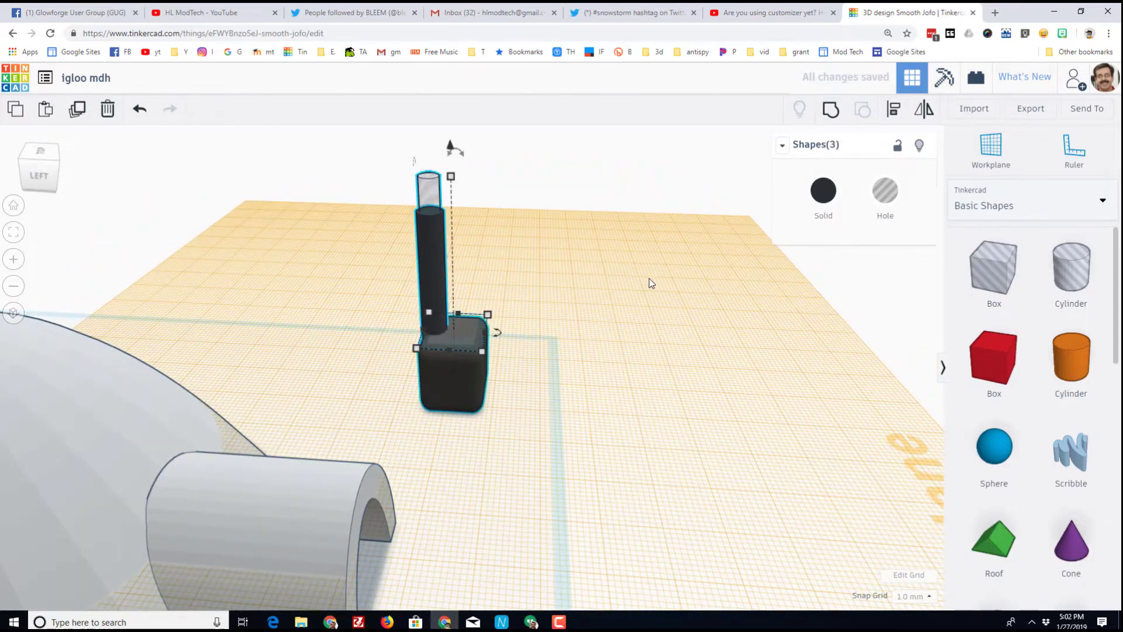
pyautogui.click(835, 120)
# - Add a box hole next to the grouped black shape
pyautogui.moveTo(577, 402); pyautogui.dragTo(410, 405, button='right')
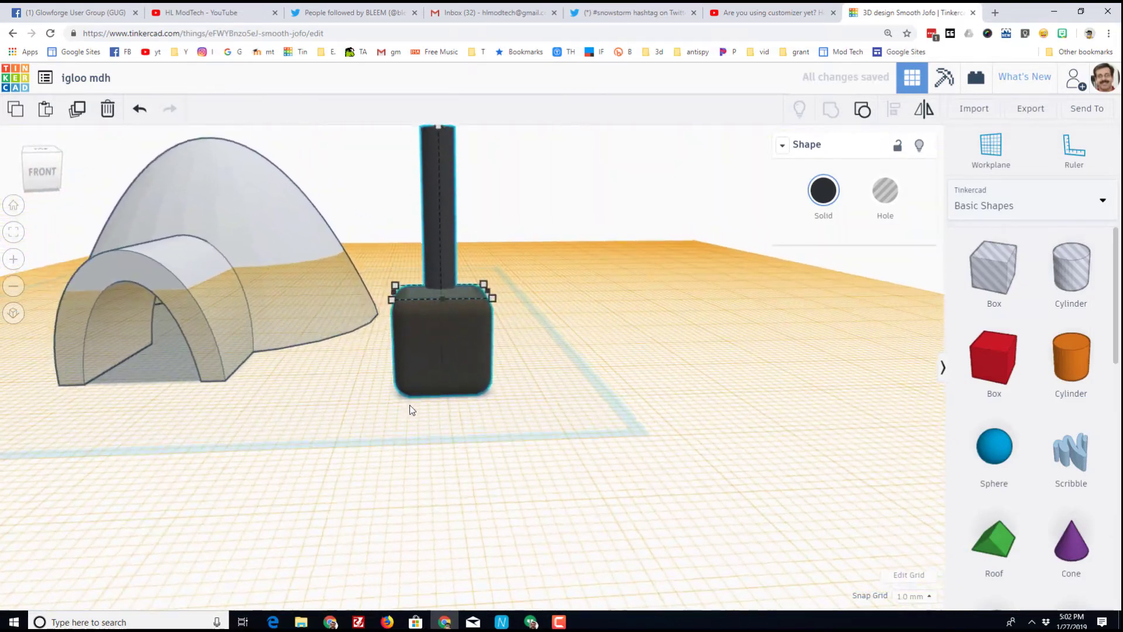
pyautogui.scroll(3, 409, 405)
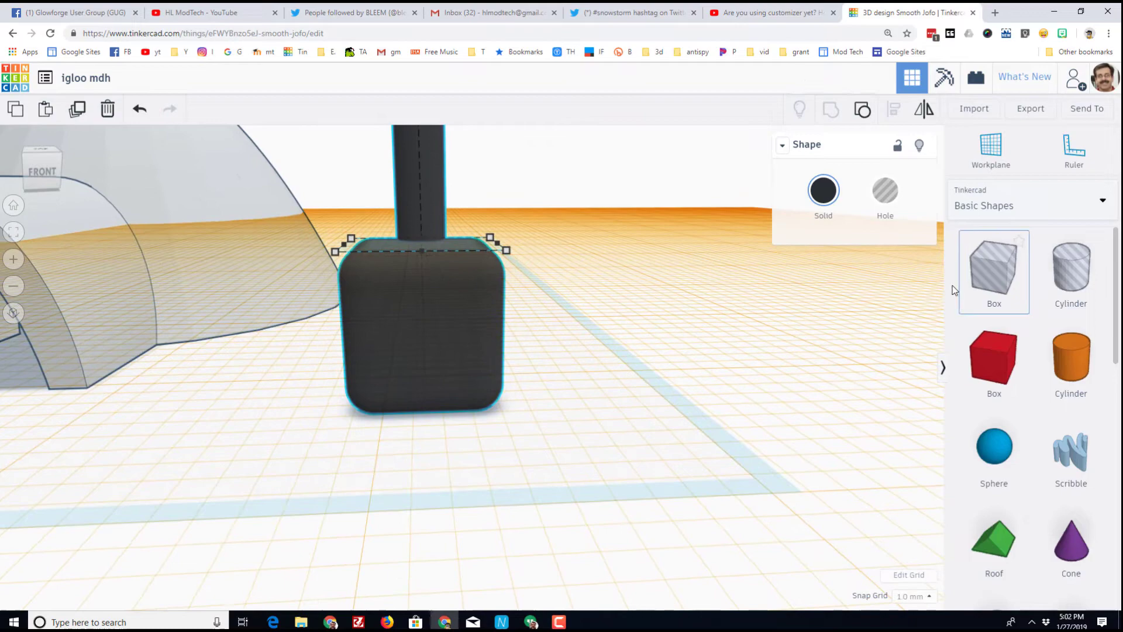
pyautogui.moveTo(955, 290); pyautogui.dragTo(644, 369)
pyautogui.scroll(-5, 642, 369)
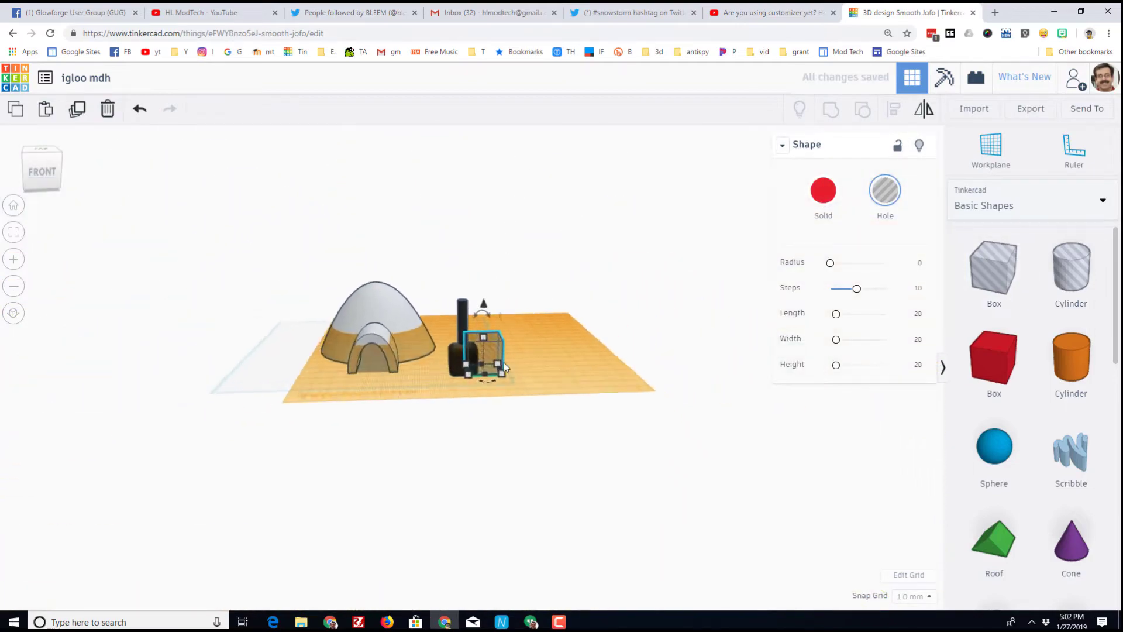
pyautogui.scroll(3, 501, 362)
pyautogui.moveTo(518, 383); pyautogui.dragTo(493, 388)
pyautogui.hotkey('ctrl', 'z')
pyautogui.scroll(3, 489, 385)
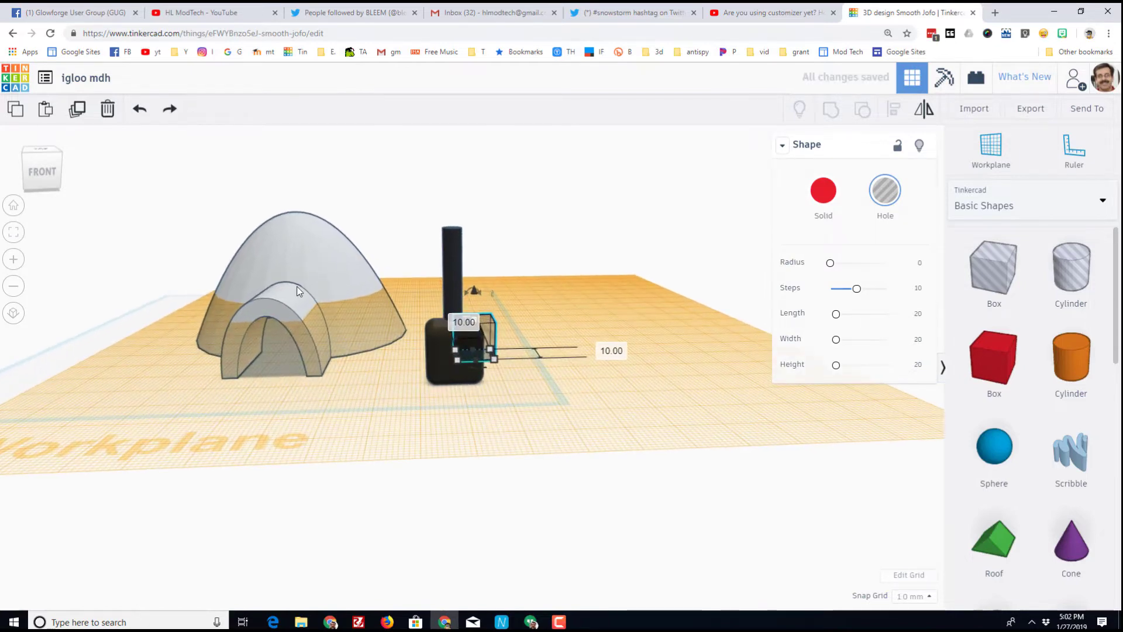
# - Shrink the box hole and place it over the top of the black box, in front of the cylinder
pyautogui.click(9, 237)
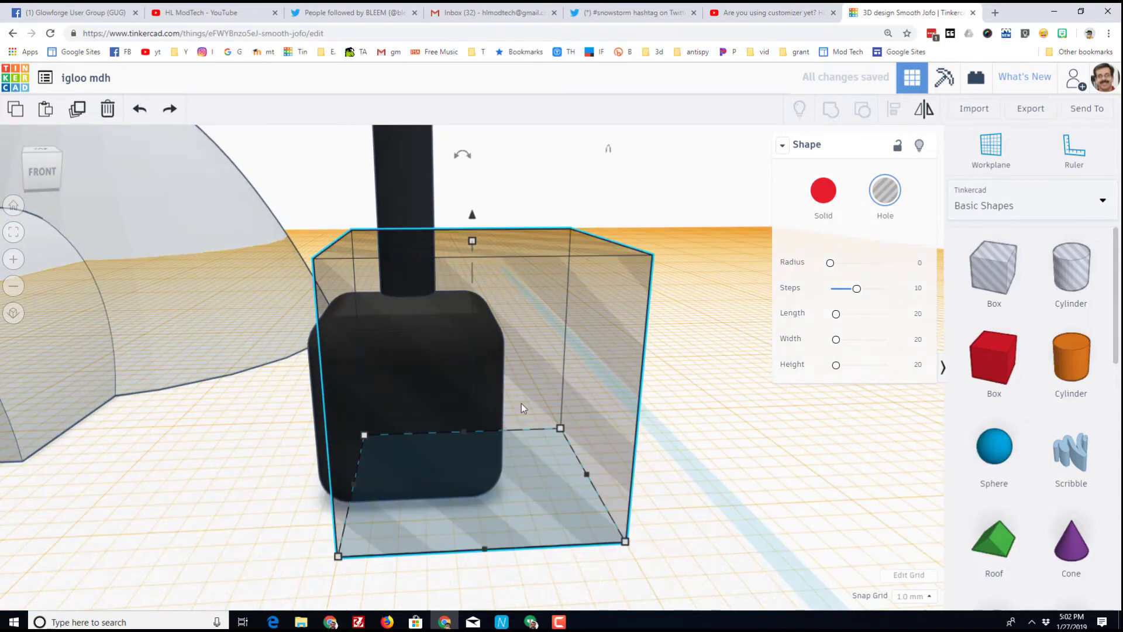
pyautogui.moveTo(522, 402); pyautogui.dragTo(391, 388, button='right')
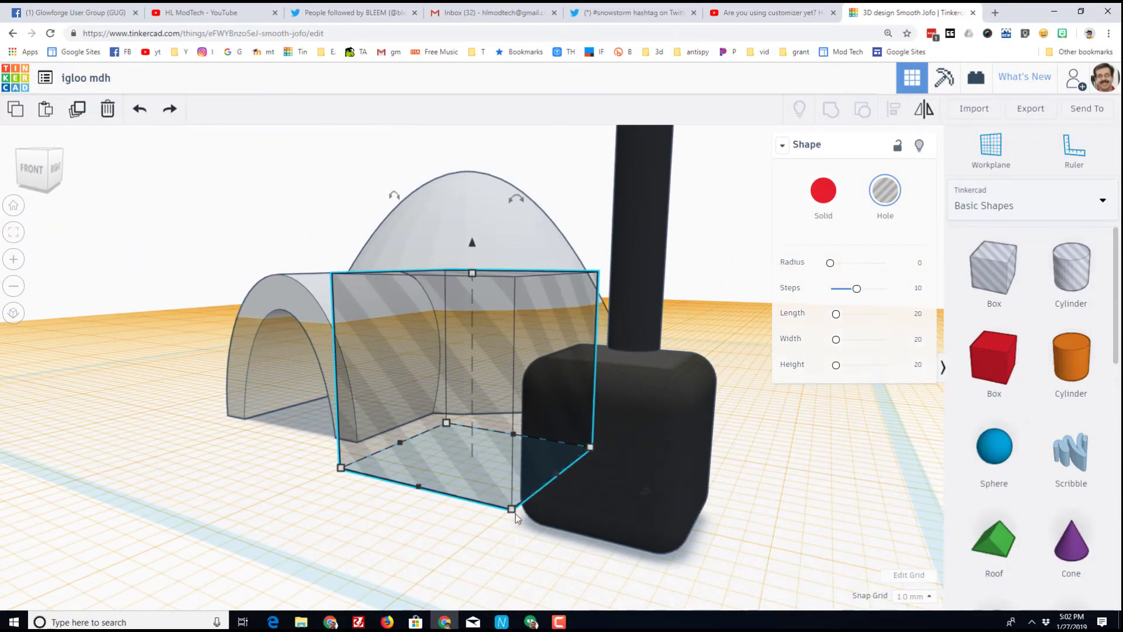
pyautogui.keyDown('shift'); pyautogui.moveTo(513, 511); pyautogui.dragTo(623, 356); pyautogui.keyUp('shift')
pyautogui.moveTo(560, 457); pyautogui.dragTo(459, 355, button='right')
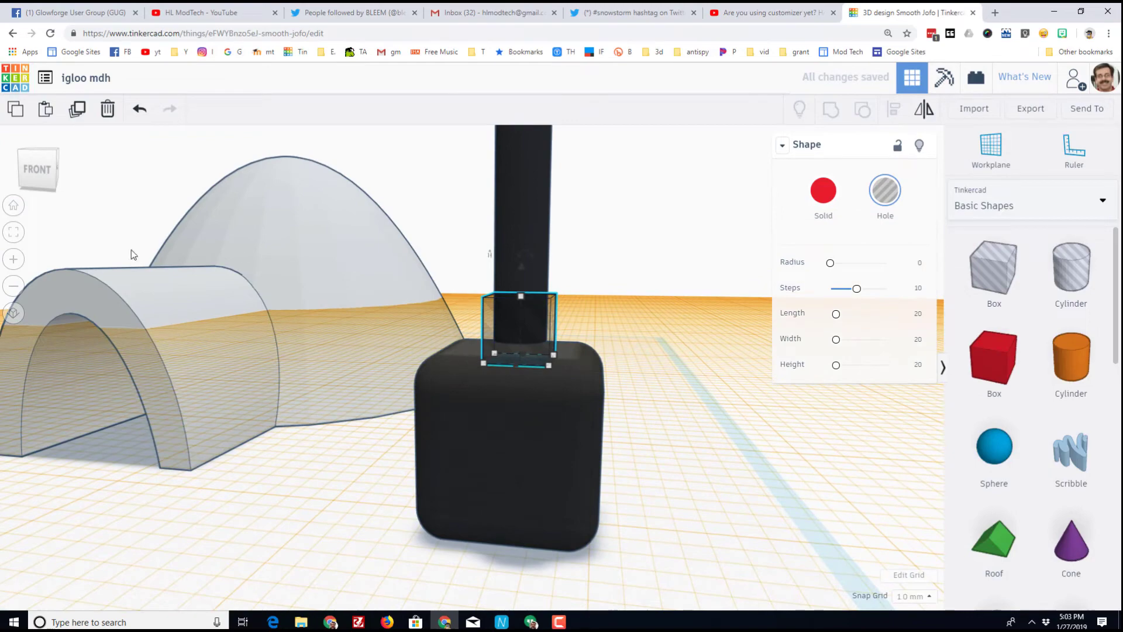
# - Widen the box hole across the black box and extend its depth backward past the pipe
pyautogui.click(14, 232)
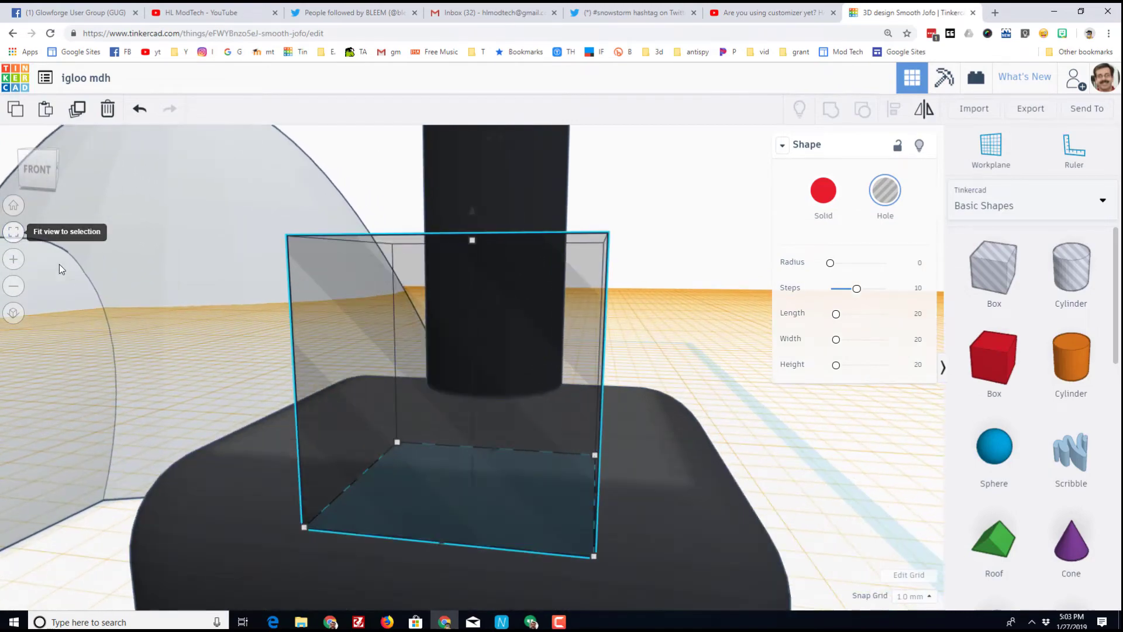
pyautogui.moveTo(362, 471); pyautogui.dragTo(248, 451)
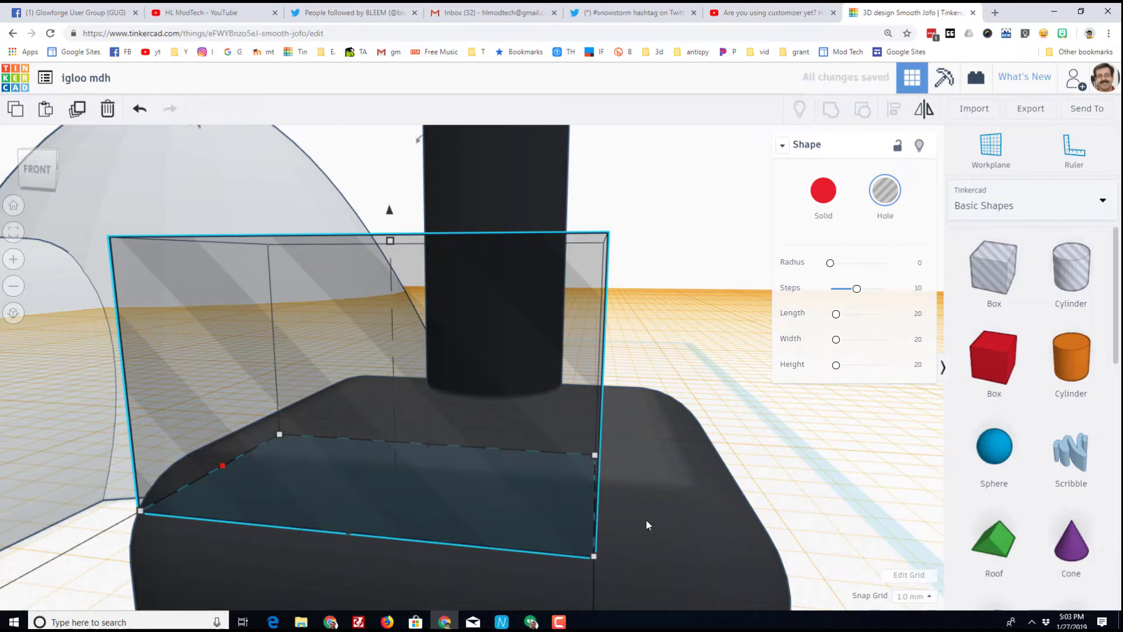
pyautogui.moveTo(647, 520); pyautogui.dragTo(574, 526, button='right')
pyautogui.moveTo(566, 522); pyautogui.dragTo(645, 544)
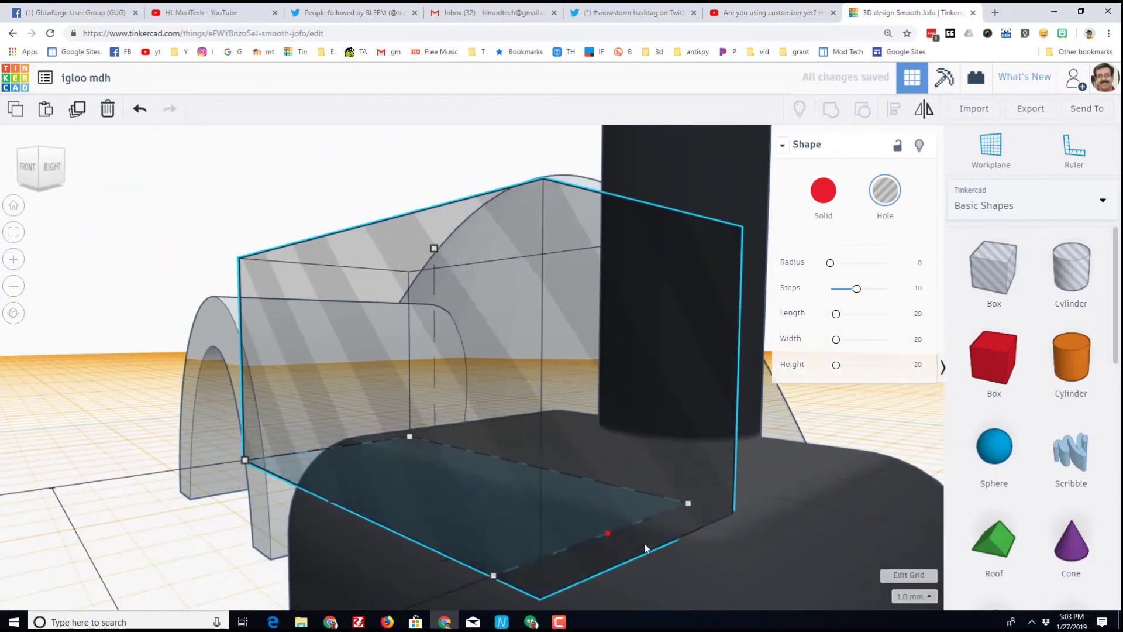
pyautogui.scroll(-5, 619, 525)
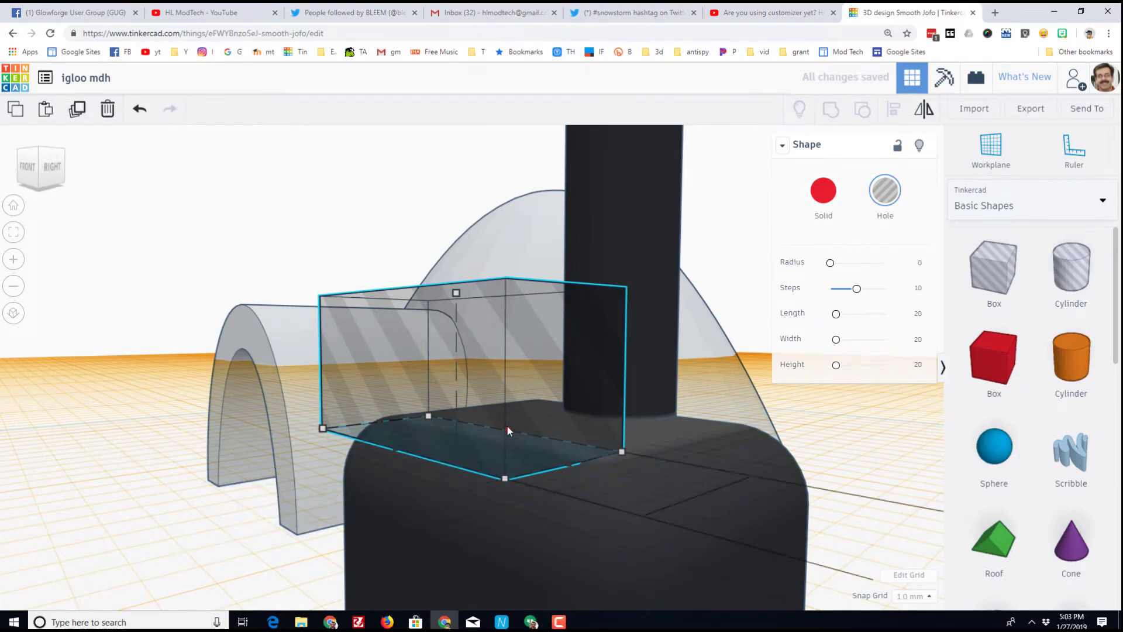
pyautogui.moveTo(507, 432); pyautogui.dragTo(617, 417)
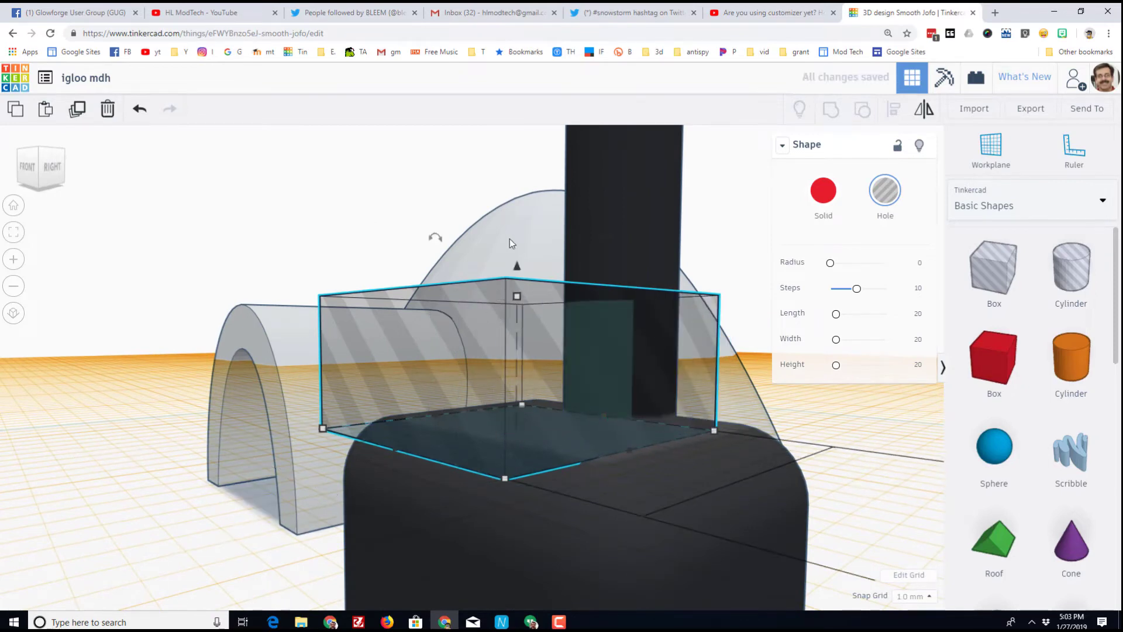
# - Lower the box hole 9 mm into the front of the black box and stretch its height to 11 mm
pyautogui.moveTo(518, 264); pyautogui.dragTo(507, 456)
pyautogui.scroll(-3, 506, 456)
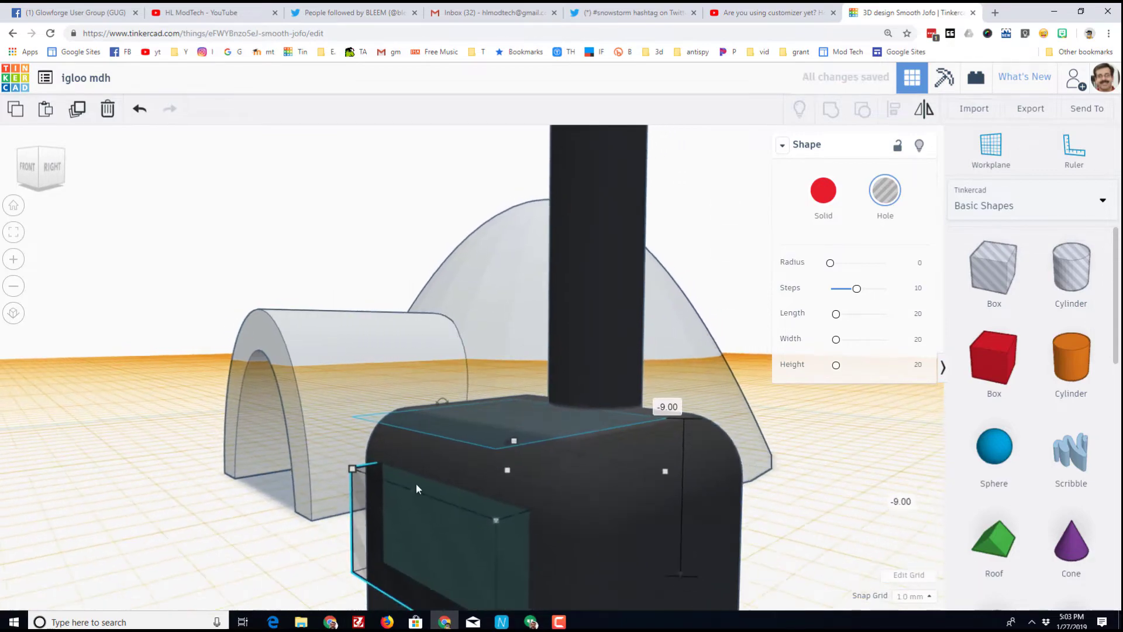
pyautogui.moveTo(315, 483); pyautogui.dragTo(461, 484, button='right')
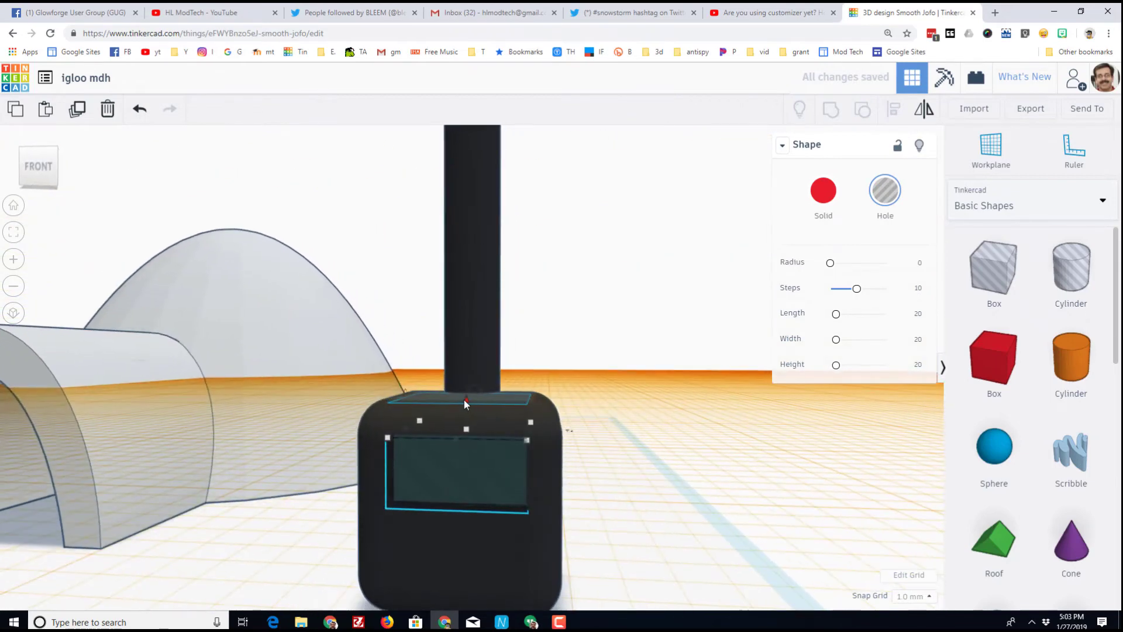
pyautogui.moveTo(464, 399); pyautogui.dragTo(444, 435)
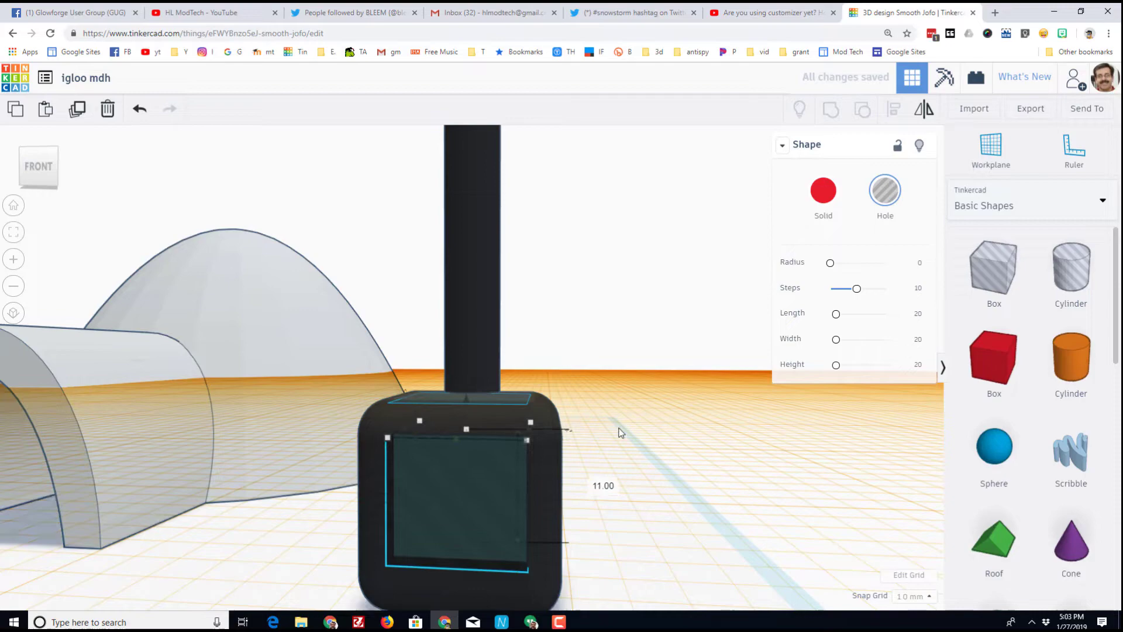
pyautogui.moveTo(619, 428); pyautogui.dragTo(426, 525)
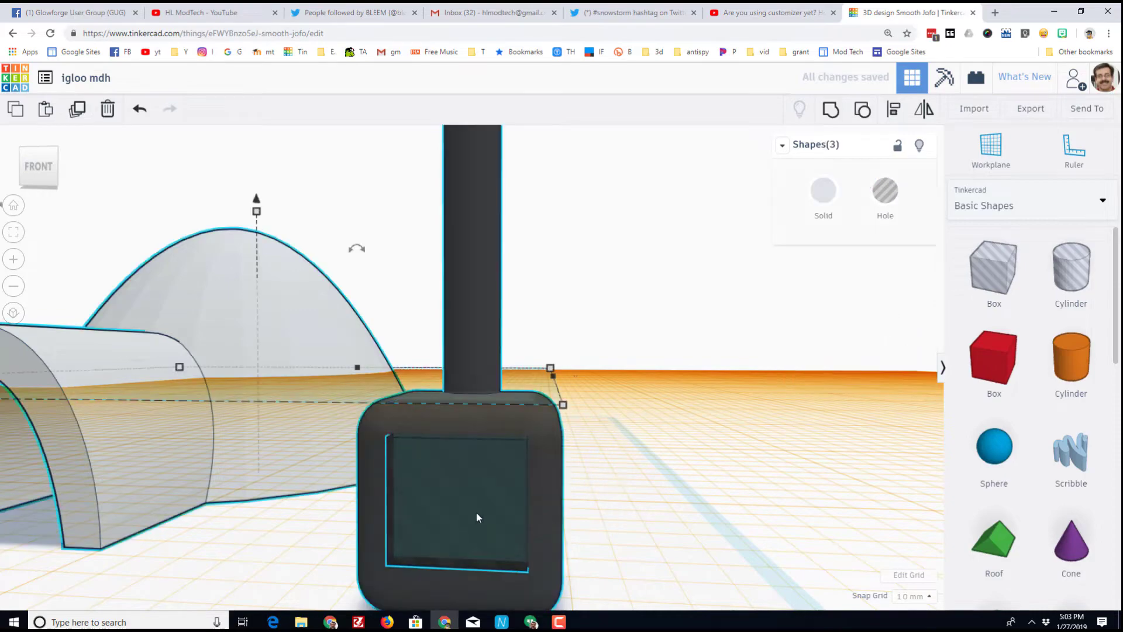
pyautogui.click(831, 109)
pyautogui.moveTo(699, 484); pyautogui.dragTo(592, 490, button='right')
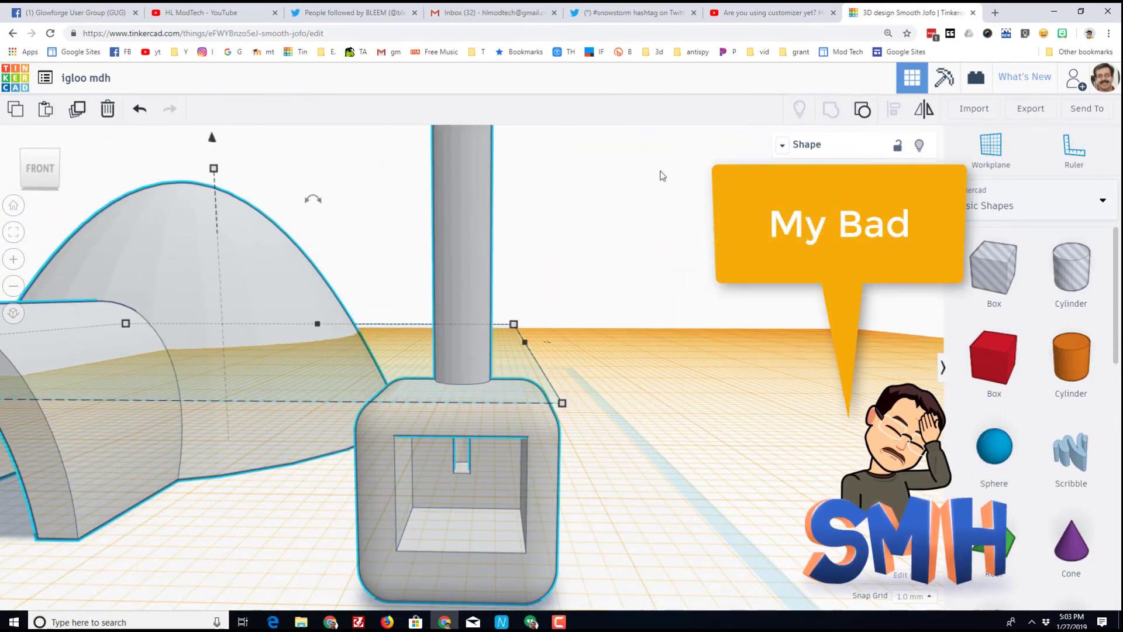
pyautogui.click(863, 111)
pyautogui.click(709, 299)
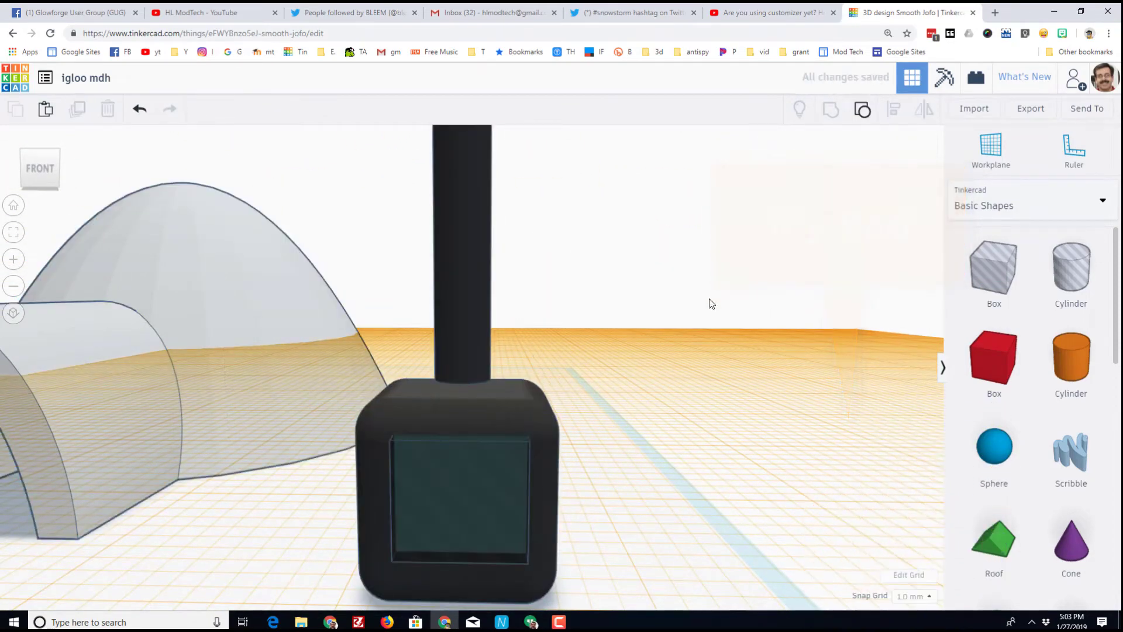
# - Group only the black shape and the box hole to cut the opening, and check the cavity from below
pyautogui.moveTo(622, 317); pyautogui.dragTo(465, 471)
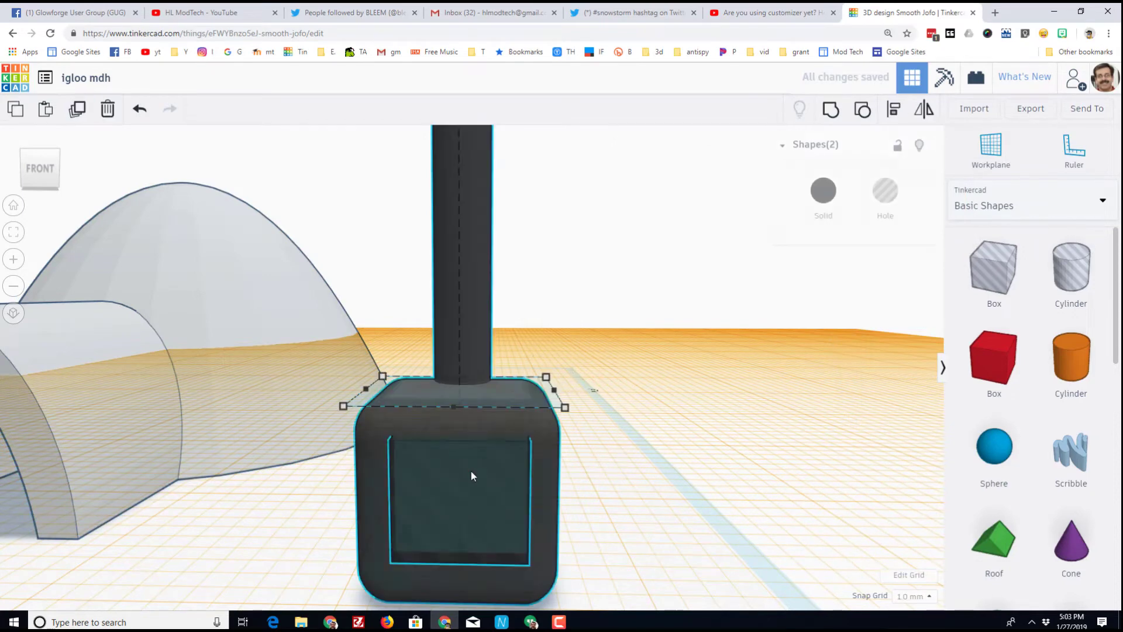
pyautogui.click(832, 110)
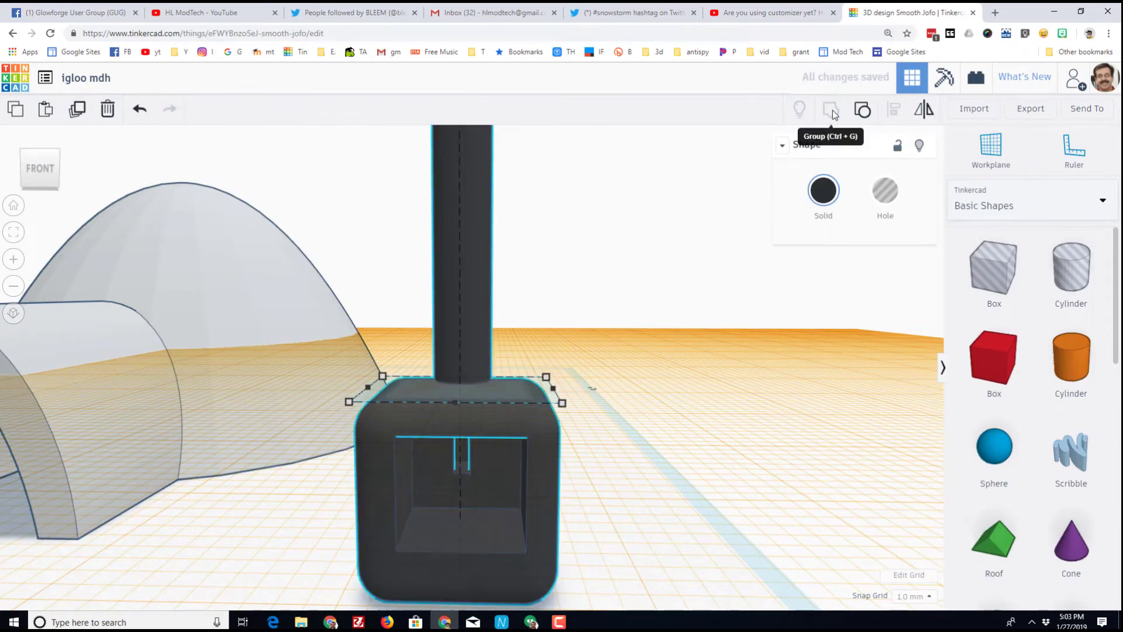
pyautogui.moveTo(665, 515); pyautogui.dragTo(650, 492, button='right')
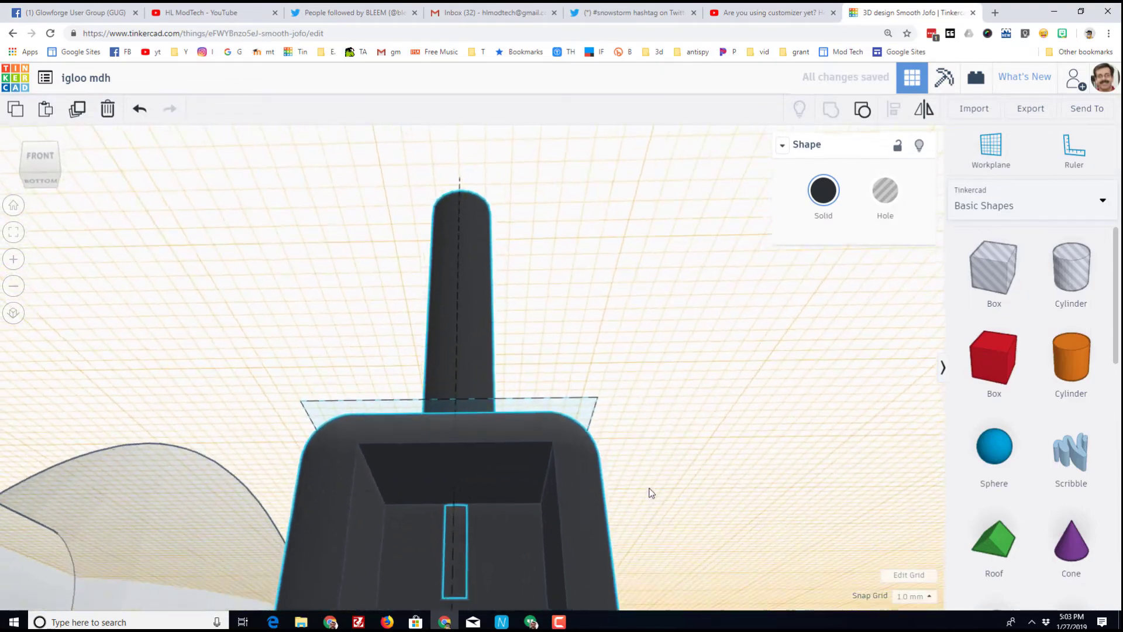
pyautogui.moveTo(487, 494); pyautogui.dragTo(448, 475, button='right')
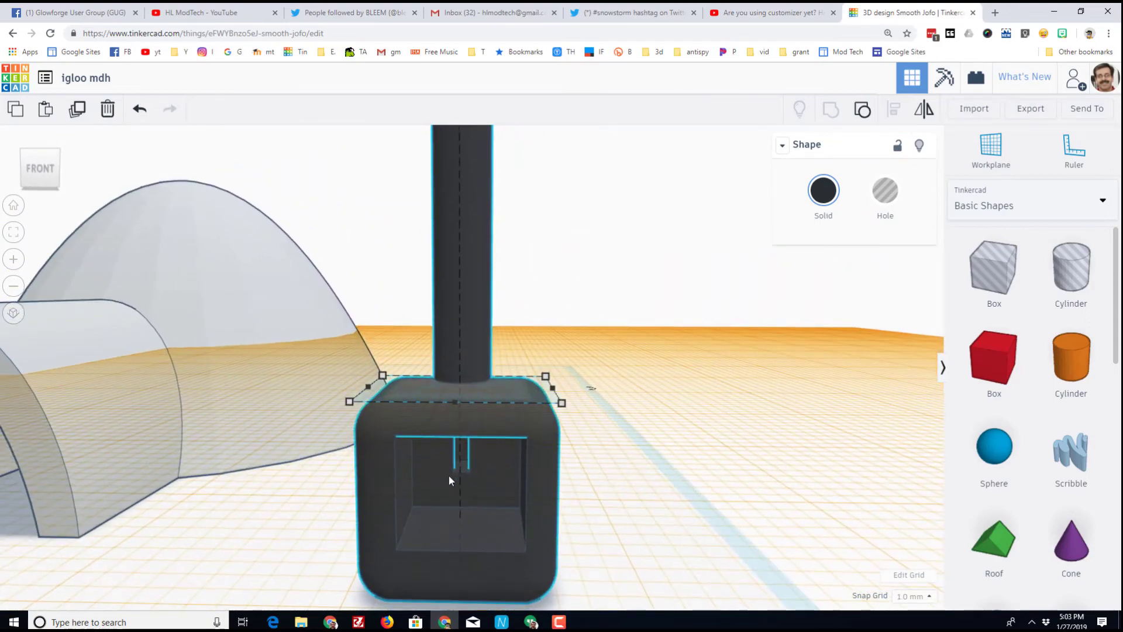
pyautogui.scroll(-2, 851, 383)
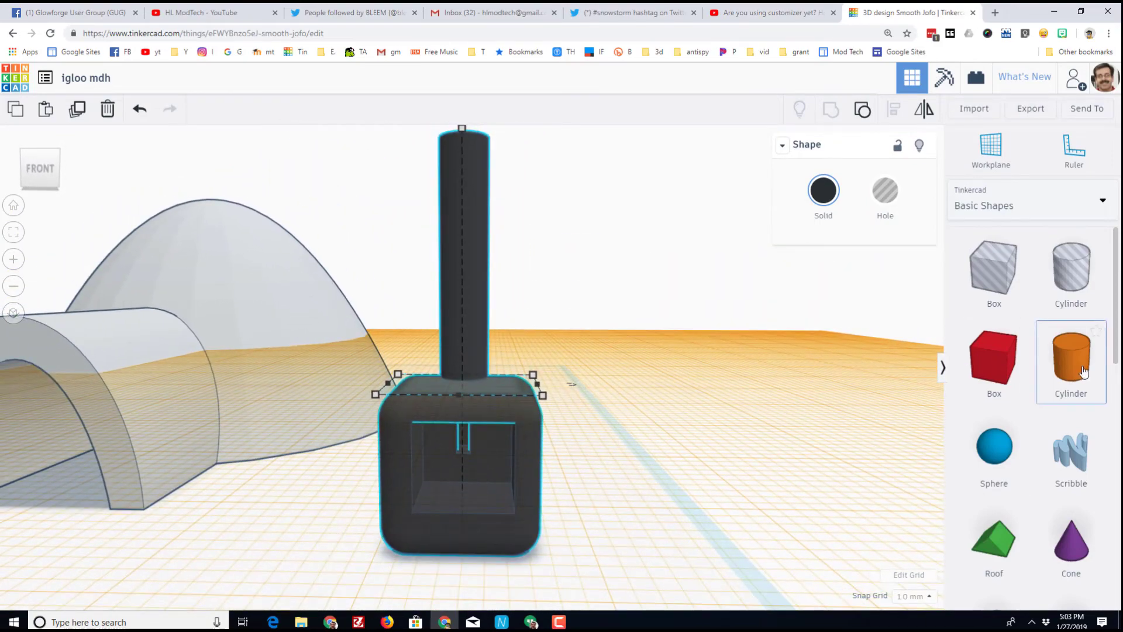
pyautogui.moveTo(1075, 377); pyautogui.dragTo(555, 480)
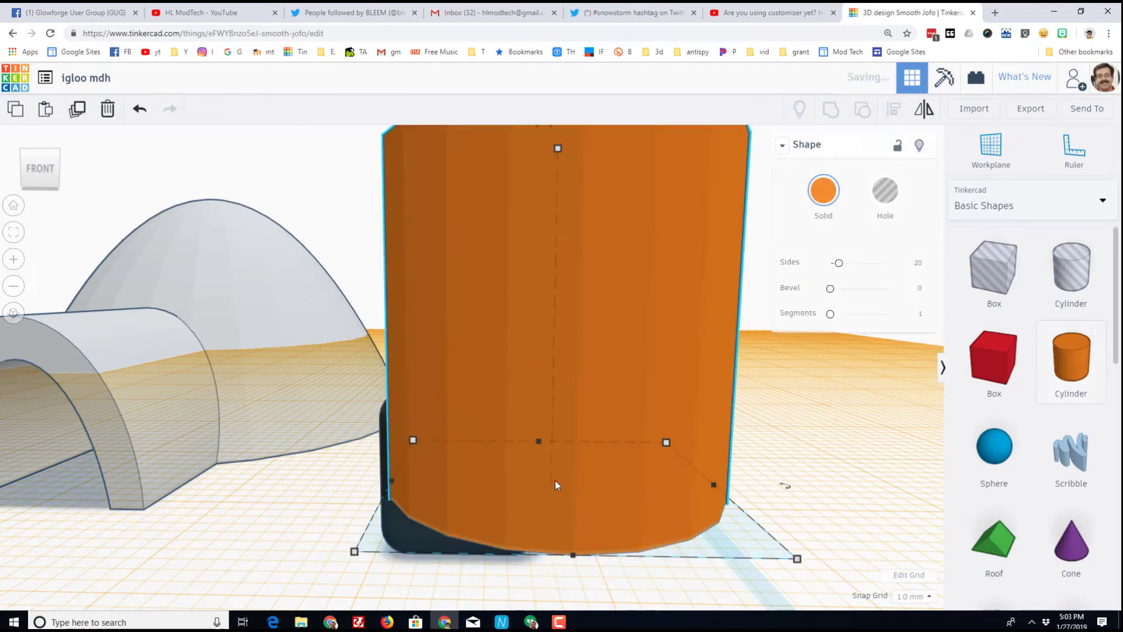
pyautogui.scroll(-1, 576, 470)
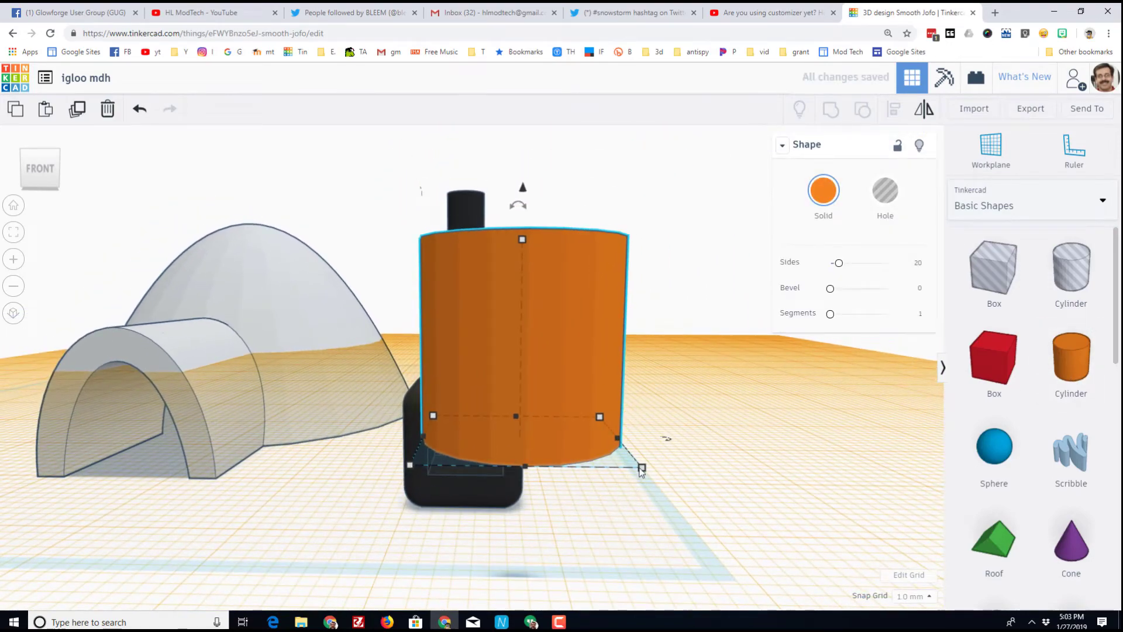
pyautogui.moveTo(550, 394); pyautogui.dragTo(549, 396)
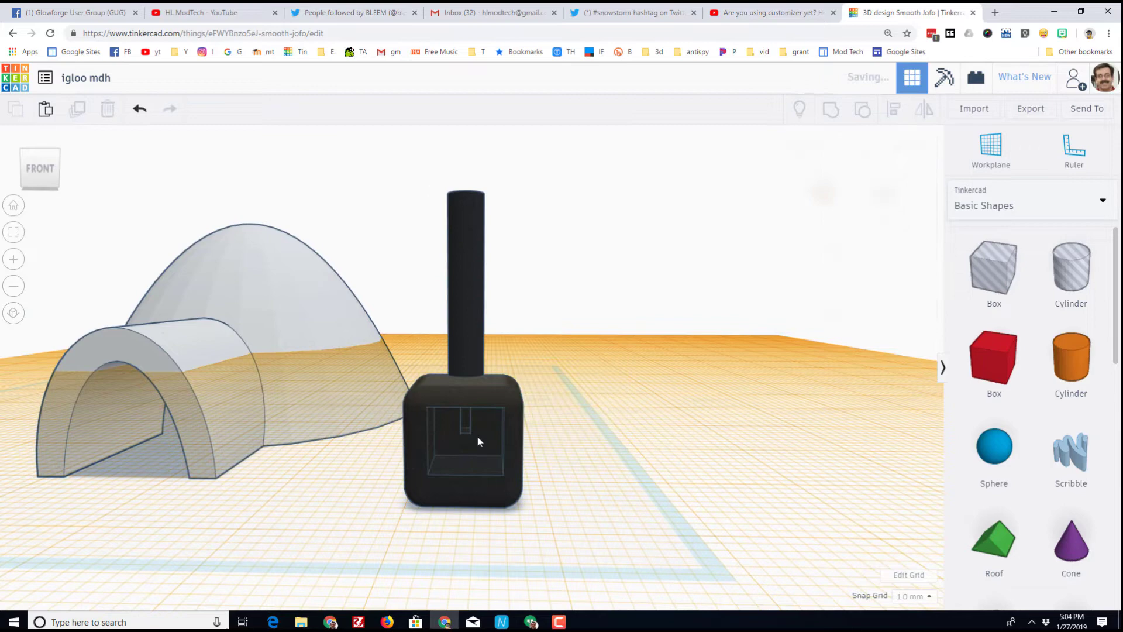
# - Set a workplane on the floor of the stove opening and add a solid cylinder on it in front of the stove
pyautogui.press('w')
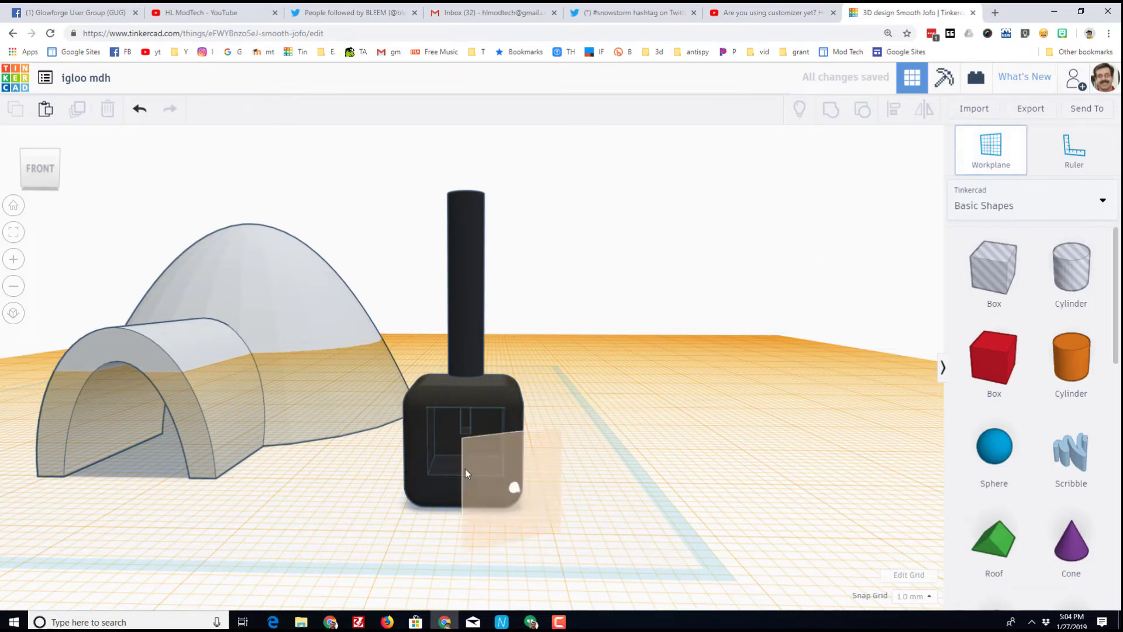
pyautogui.click(458, 461)
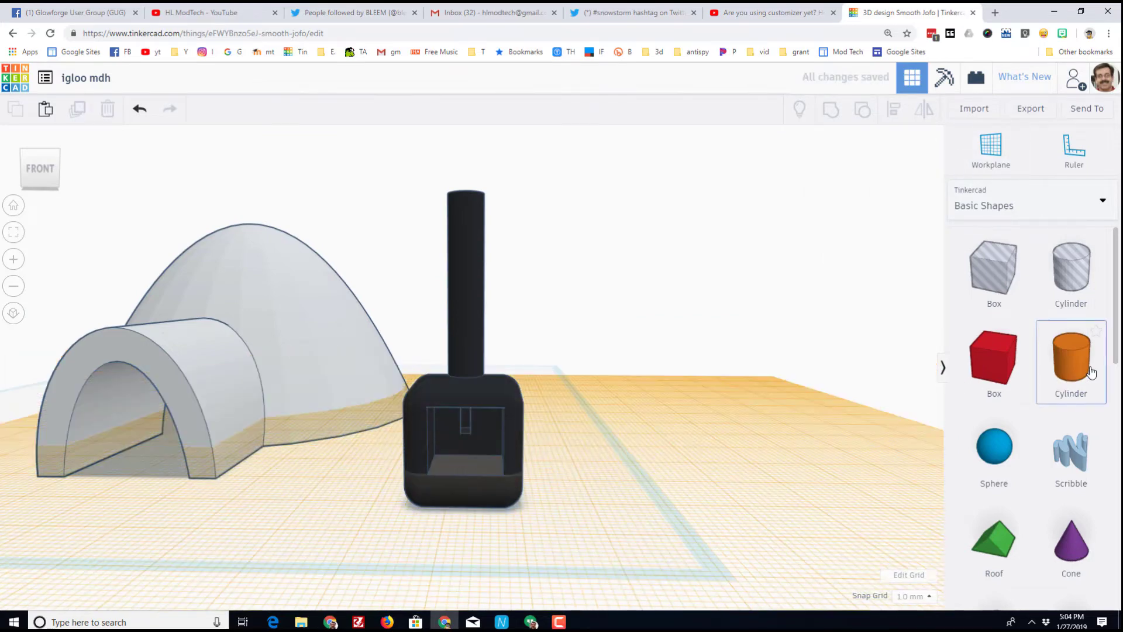
pyautogui.moveTo(1053, 386); pyautogui.dragTo(466, 489)
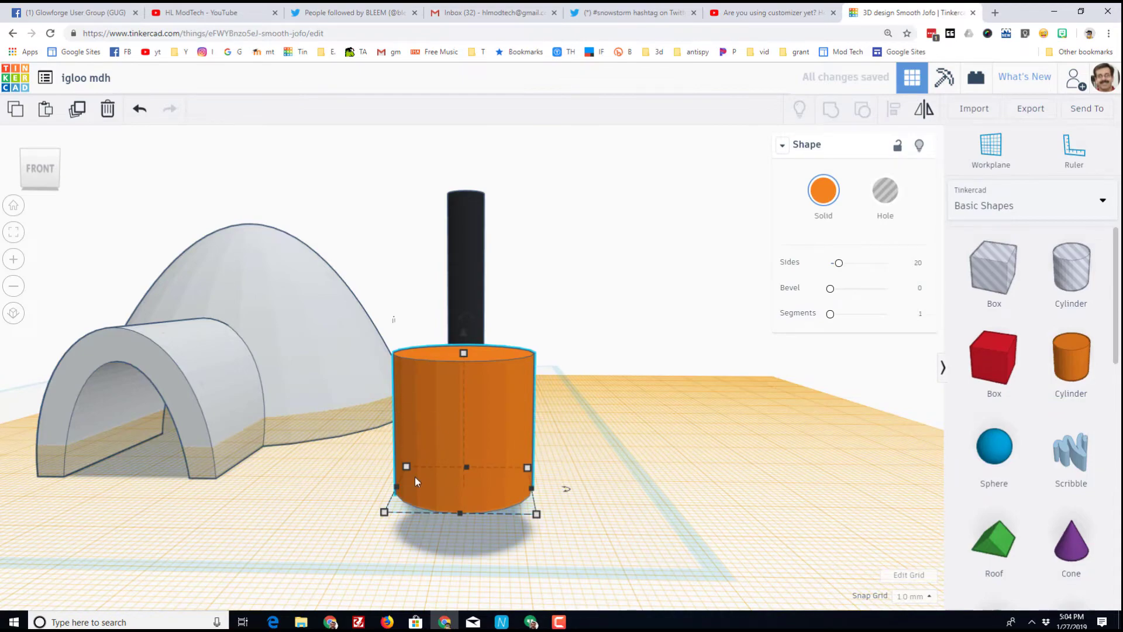
# - Rotate the orange cylinder 90° onto its side and shrink it to log size
pyautogui.click(59, 154)
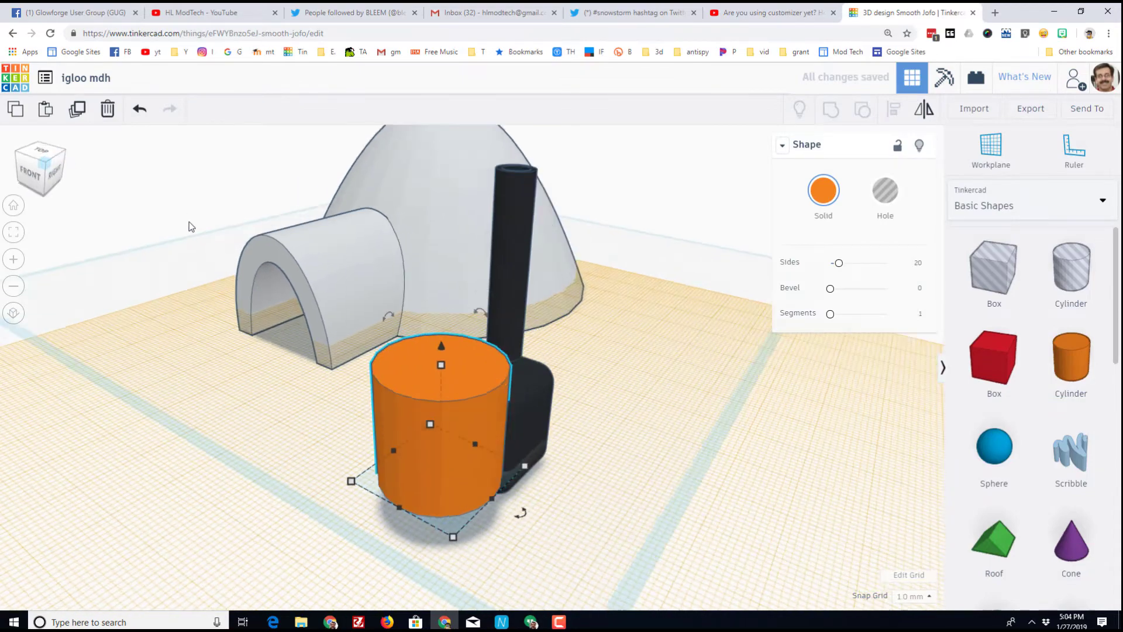
pyautogui.moveTo(391, 308); pyautogui.dragTo(346, 424)
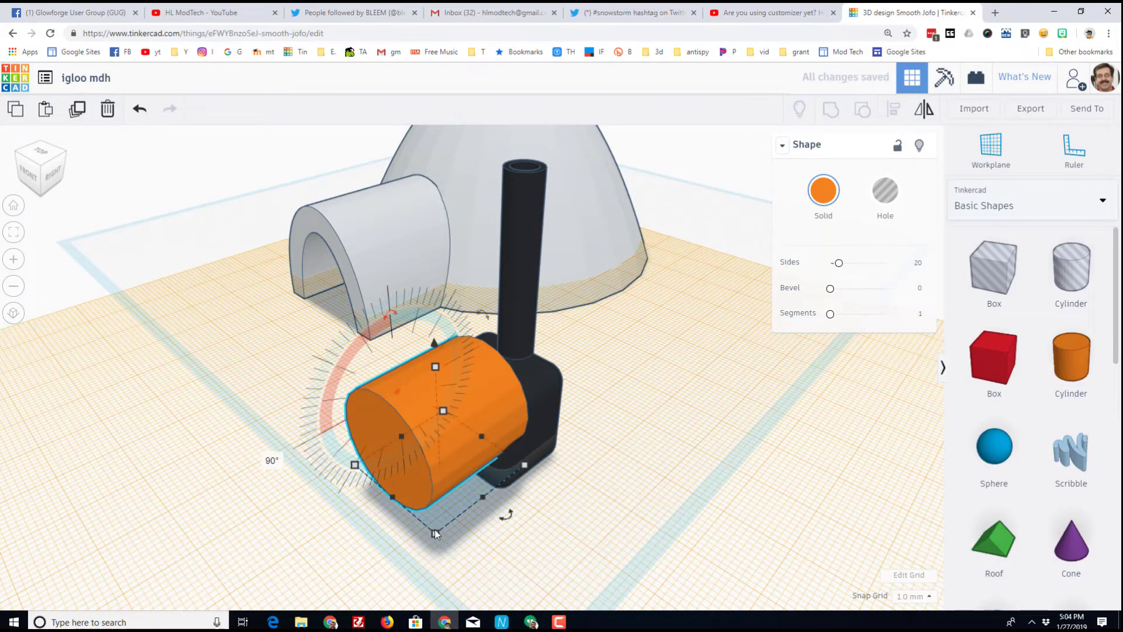
pyautogui.moveTo(435, 531); pyautogui.dragTo(374, 470)
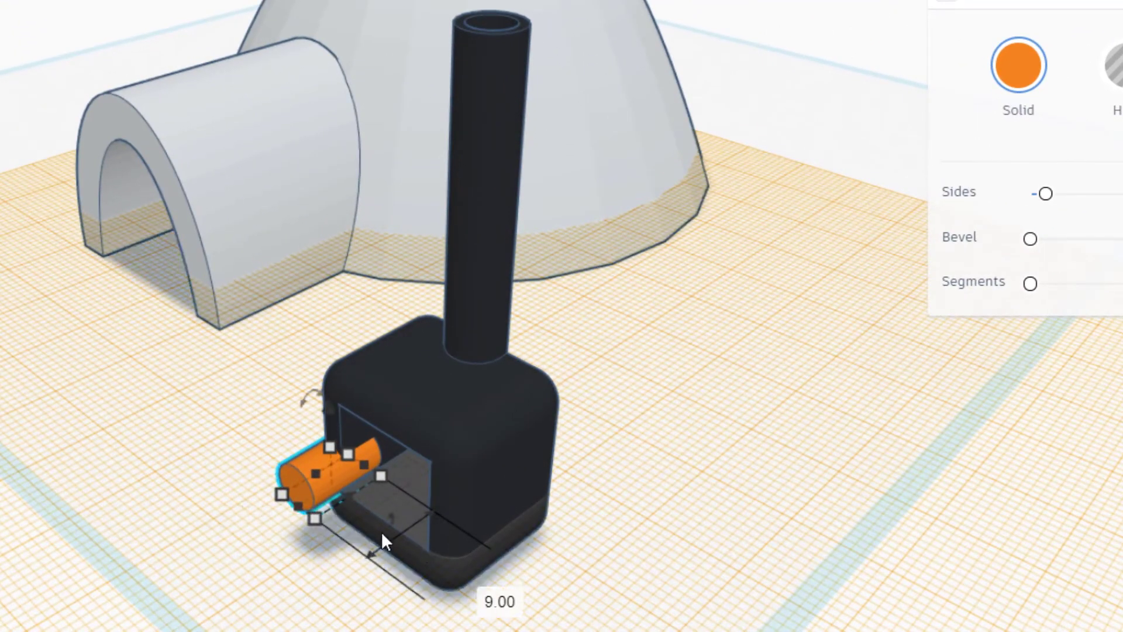
# - Turn the small cylinder on the workplane and move it inside the stove opening
pyautogui.click(385, 521)
pyautogui.press('Return')
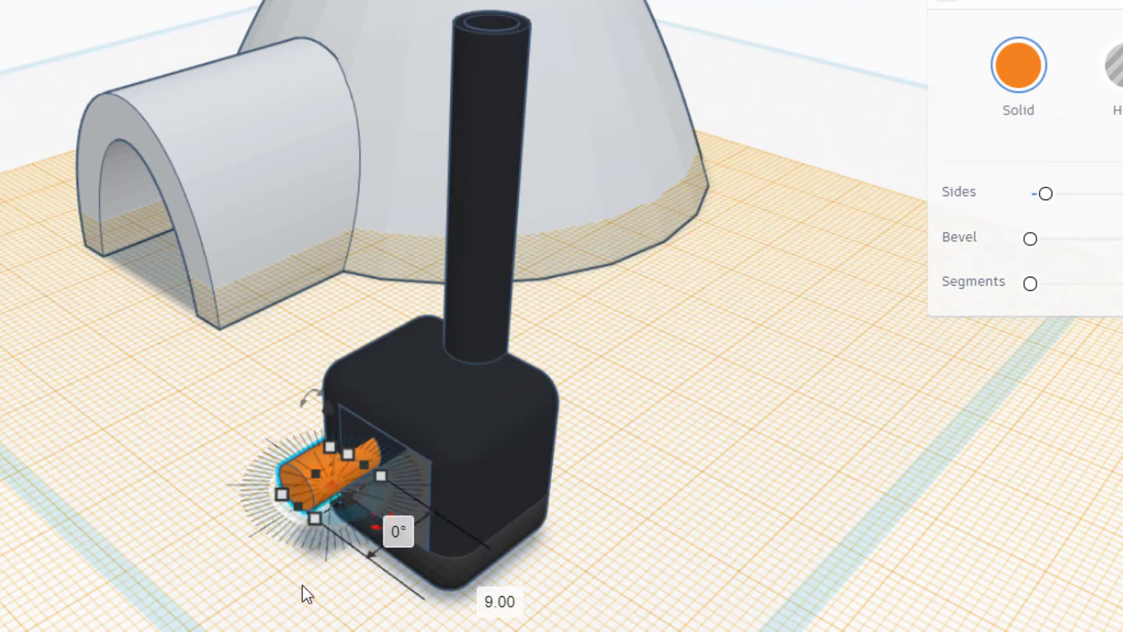
pyautogui.moveTo(378, 521); pyautogui.dragTo(436, 501)
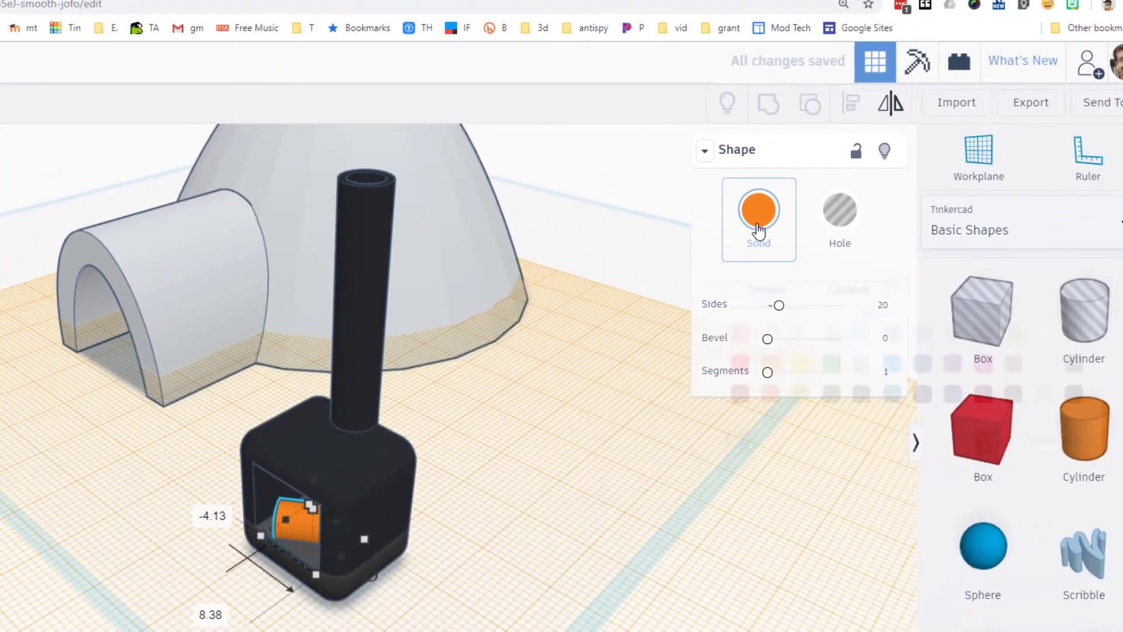
# - Colour the cylinder dark brown and lower it slightly toward the floor of the opening
pyautogui.click(982, 89)
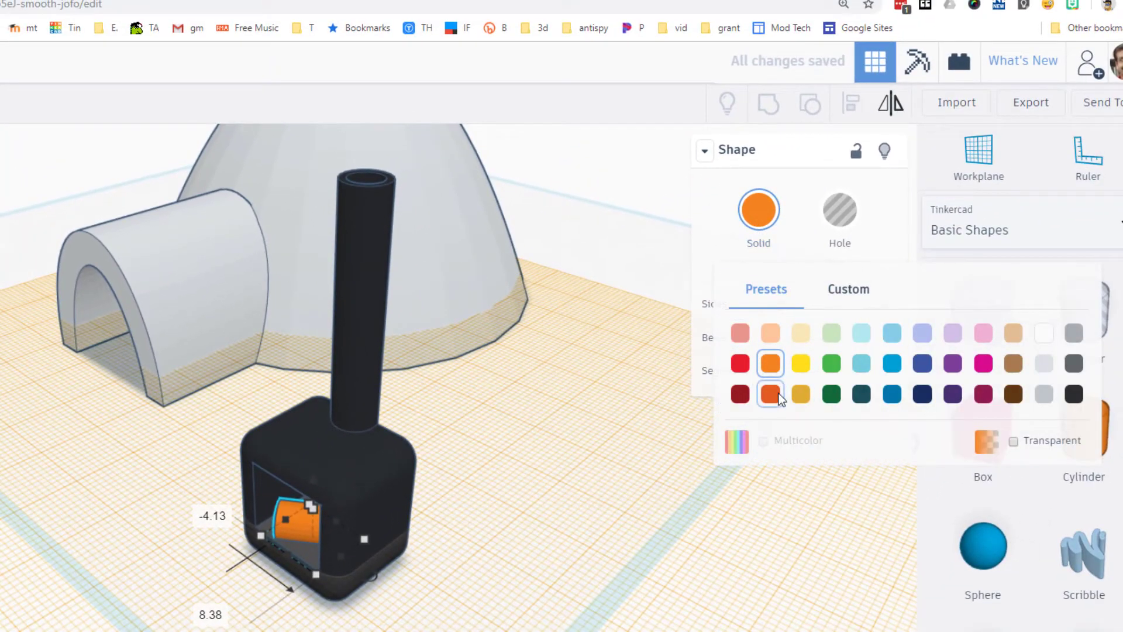
pyautogui.click(1015, 394)
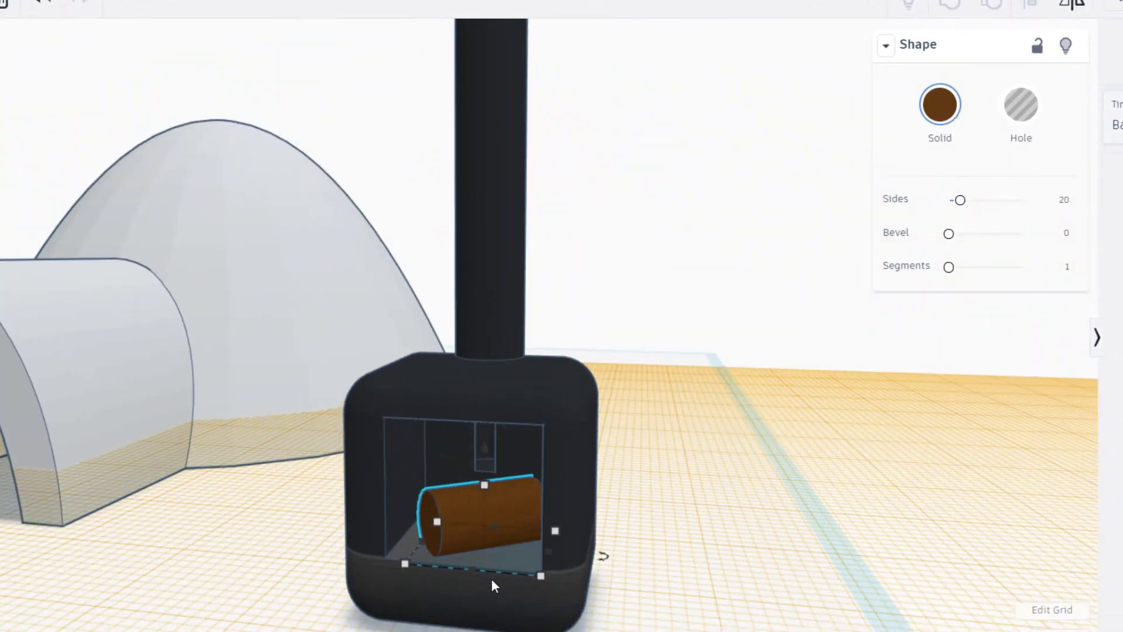
pyautogui.scroll(2, 491, 570)
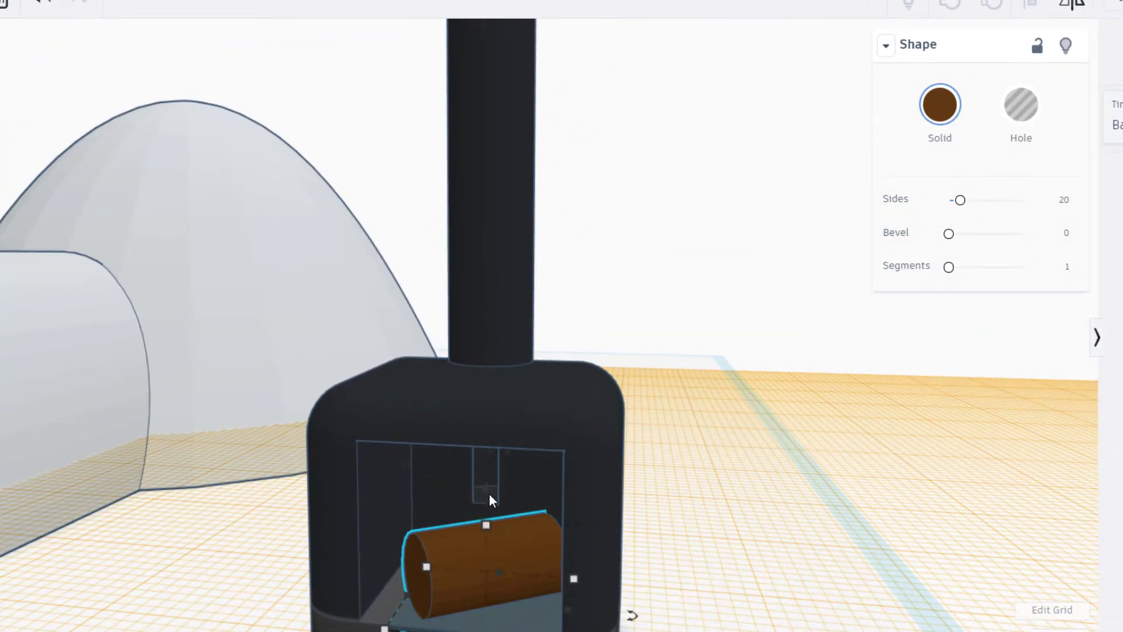
pyautogui.moveTo(485, 487)
pyautogui.mouseDown()
pyautogui.moveTo(504, 476)
pyautogui.moveTo(492, 503)
pyautogui.mouseUp()
pyautogui.scroll(-1, 493, 503)
# - Return the workplane to the base grid and group the brown log with the black stove, leaving out the igloo
pyautogui.press('w')
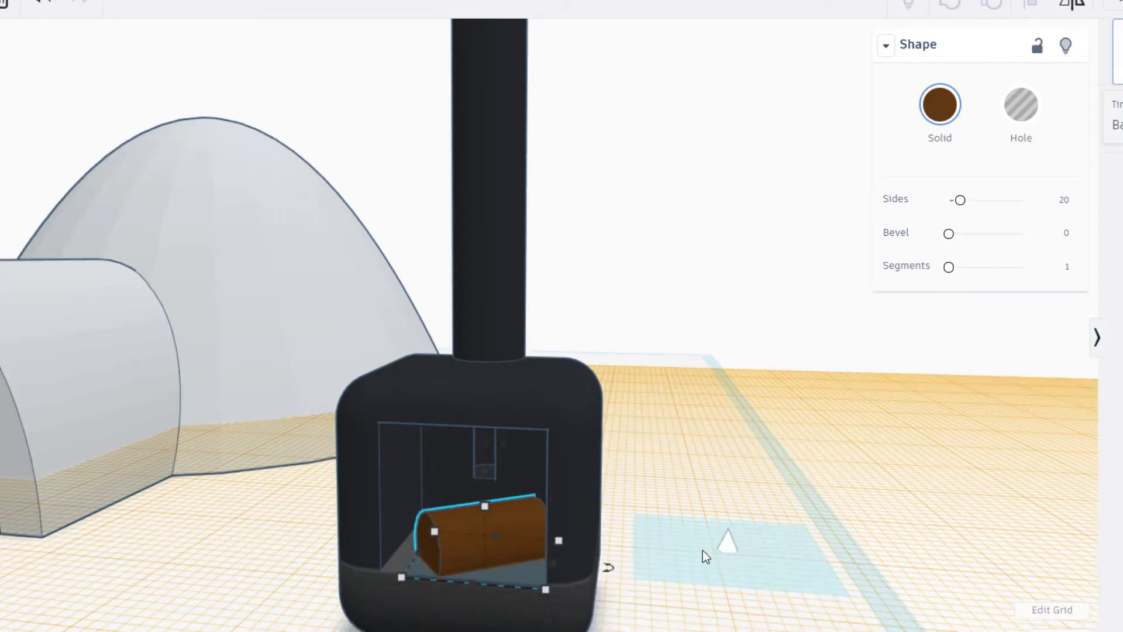
pyautogui.scroll(-5, 703, 550)
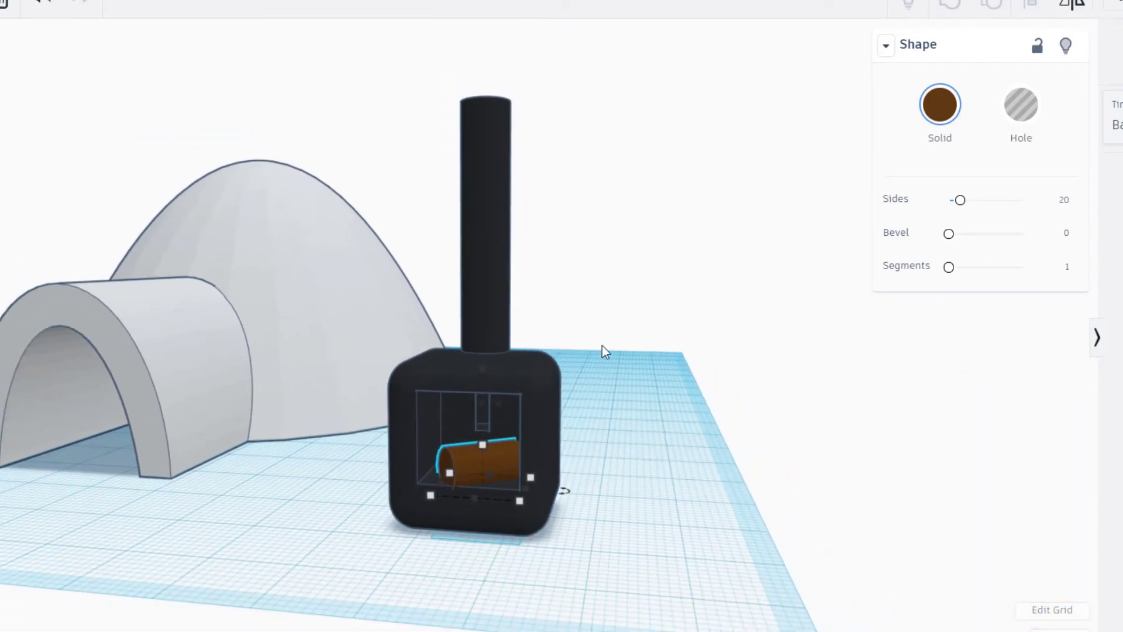
pyautogui.moveTo(602, 311); pyautogui.dragTo(430, 522)
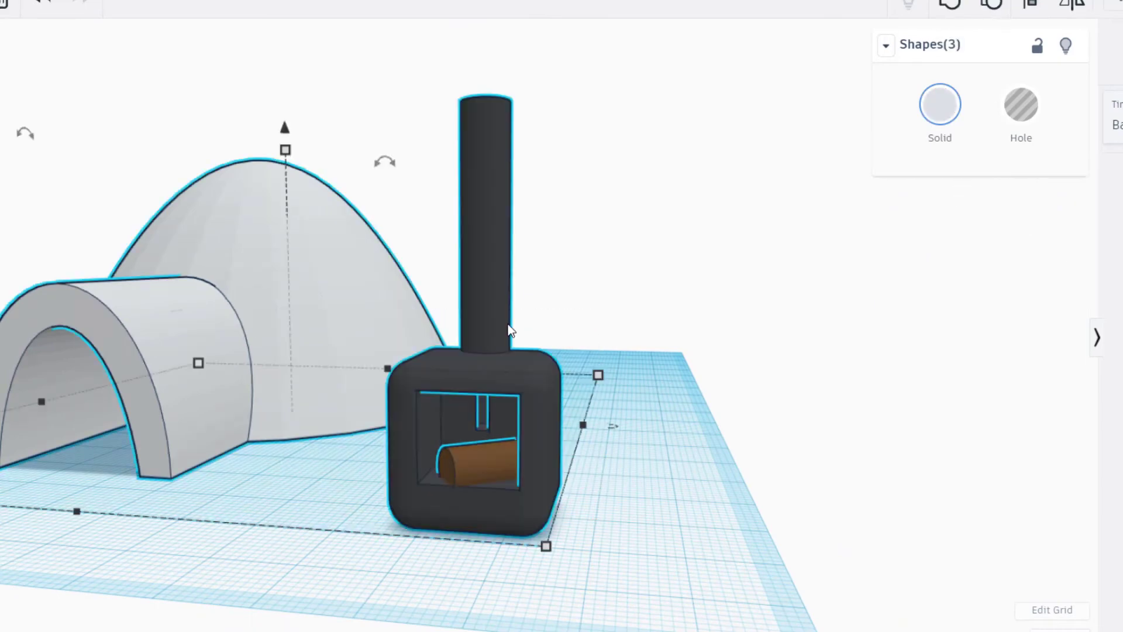
pyautogui.moveTo(604, 339); pyautogui.dragTo(570, 450)
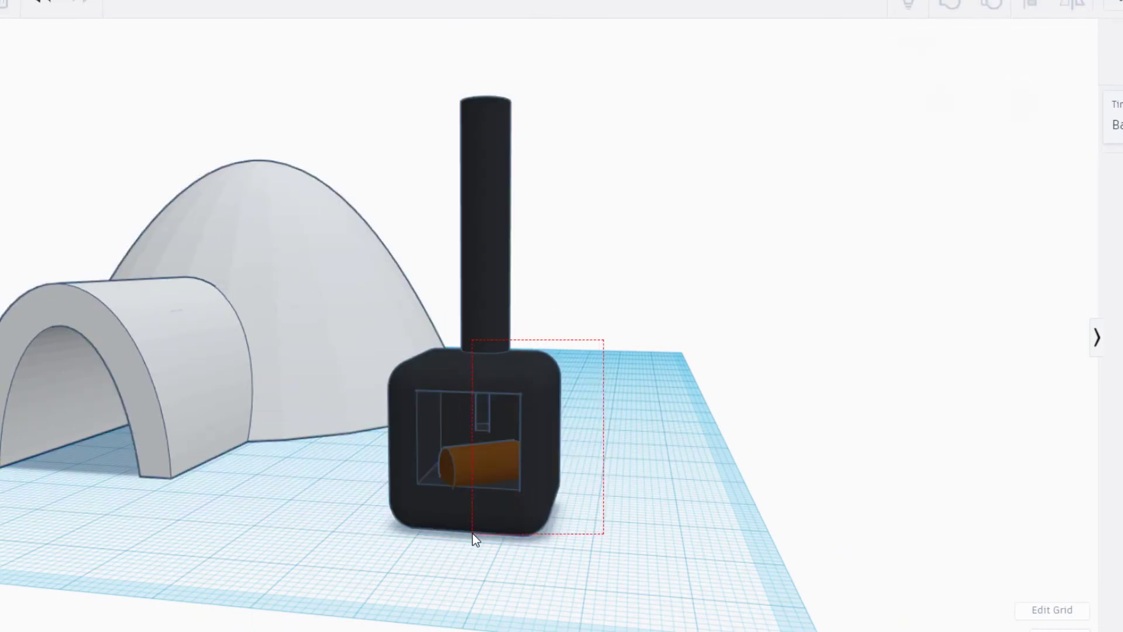
pyautogui.moveTo(476, 539); pyautogui.dragTo(474, 537)
pyautogui.click(950, 2)
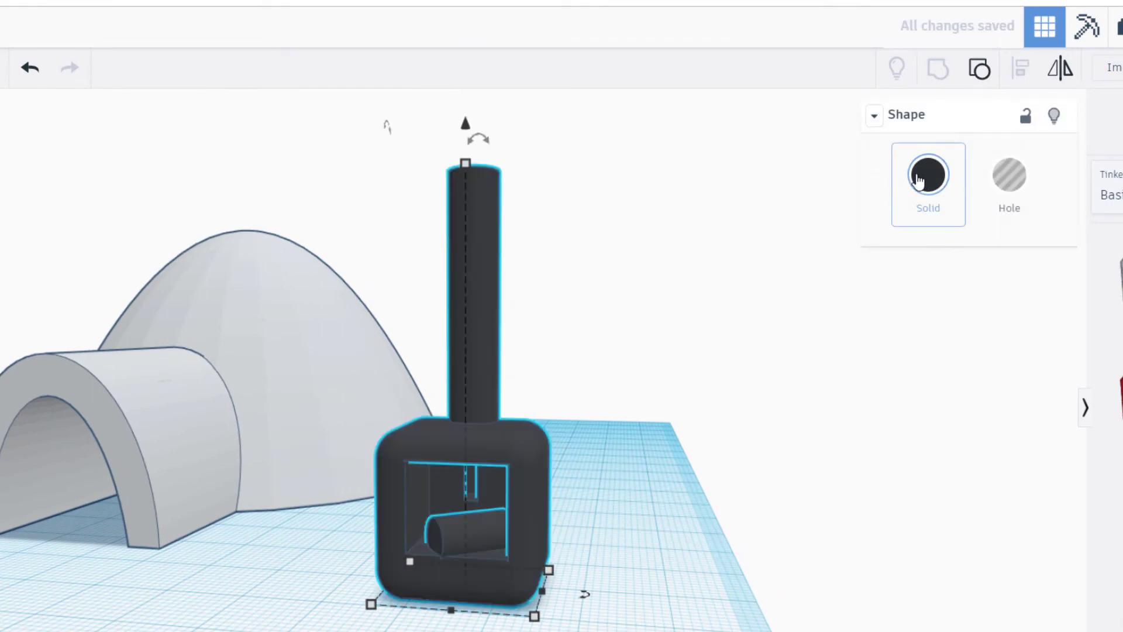
# - Turn on Multicolor for the grouped stove so the log and stove body keep their own colours
pyautogui.click(933, 179)
pyautogui.click(929, 406)
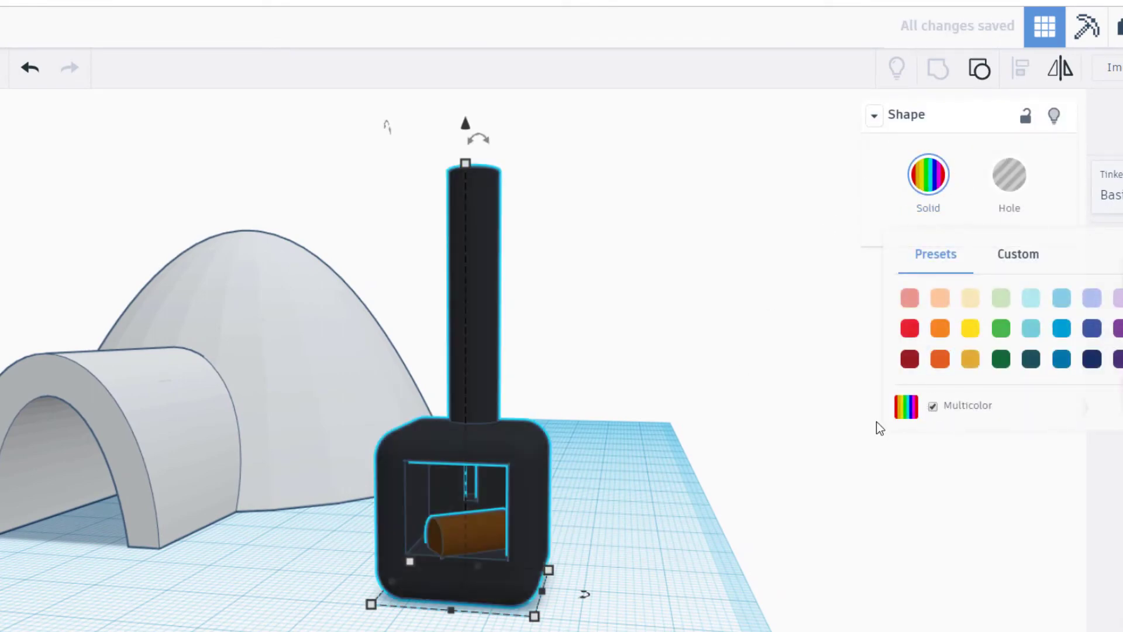
# - Move the grouped wood stove across the workplane, about 65 mm and 83 mm along its two axes, into the igloo dome
pyautogui.moveTo(468, 509); pyautogui.dragTo(346, 490, button='right')
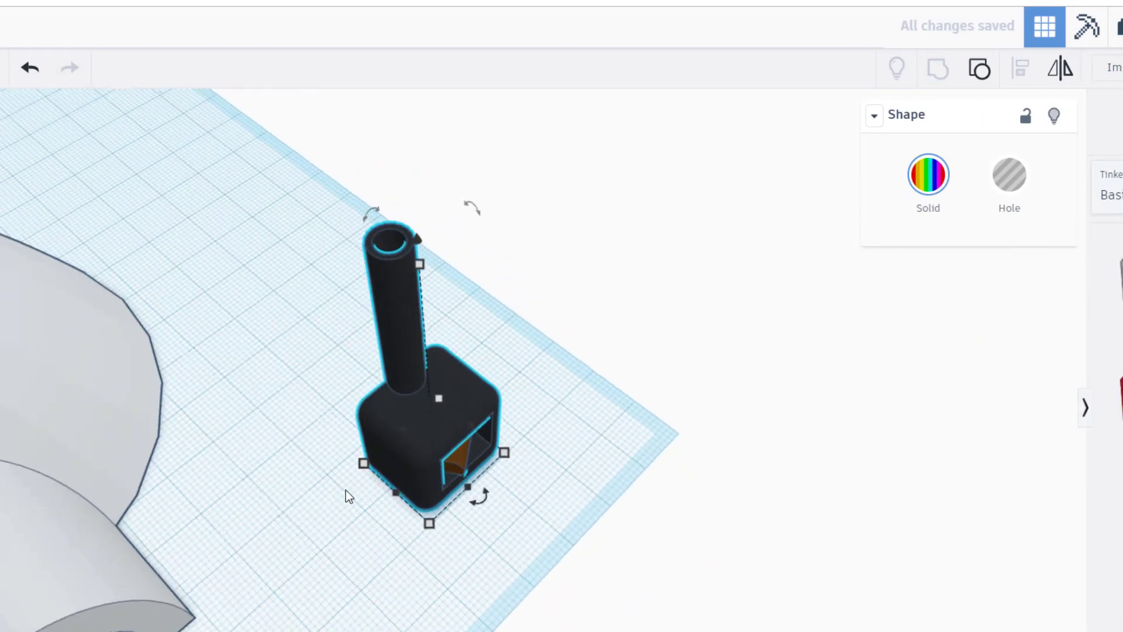
pyautogui.scroll(-2, 271, 458)
pyautogui.moveTo(421, 439); pyautogui.dragTo(0, 362)
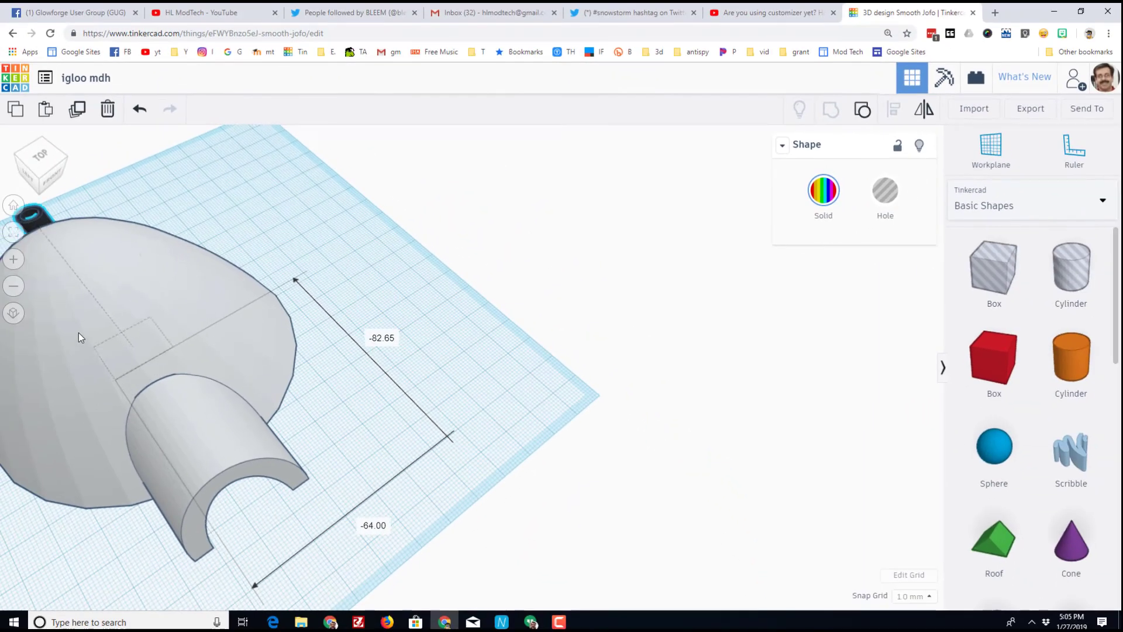
pyautogui.moveTo(79, 332); pyautogui.dragTo(78, 336)
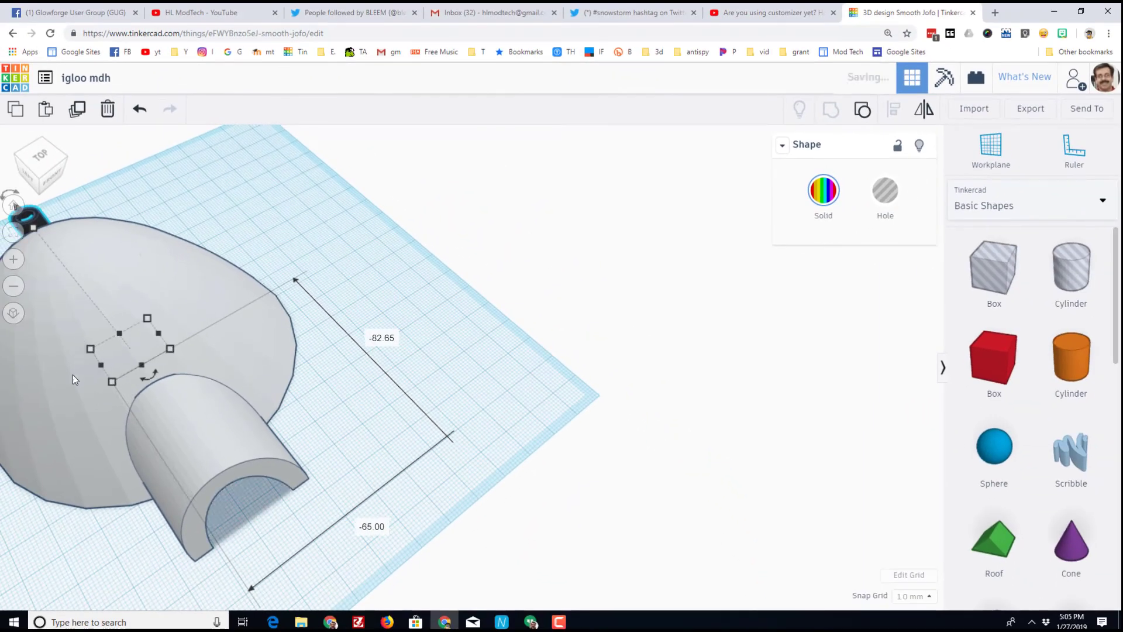
# - Viewing the hollow dome from below, nudge the stove toward the back wall, away from the entrance tunnel
pyautogui.moveTo(22, 579); pyautogui.dragTo(278, 447, button='right')
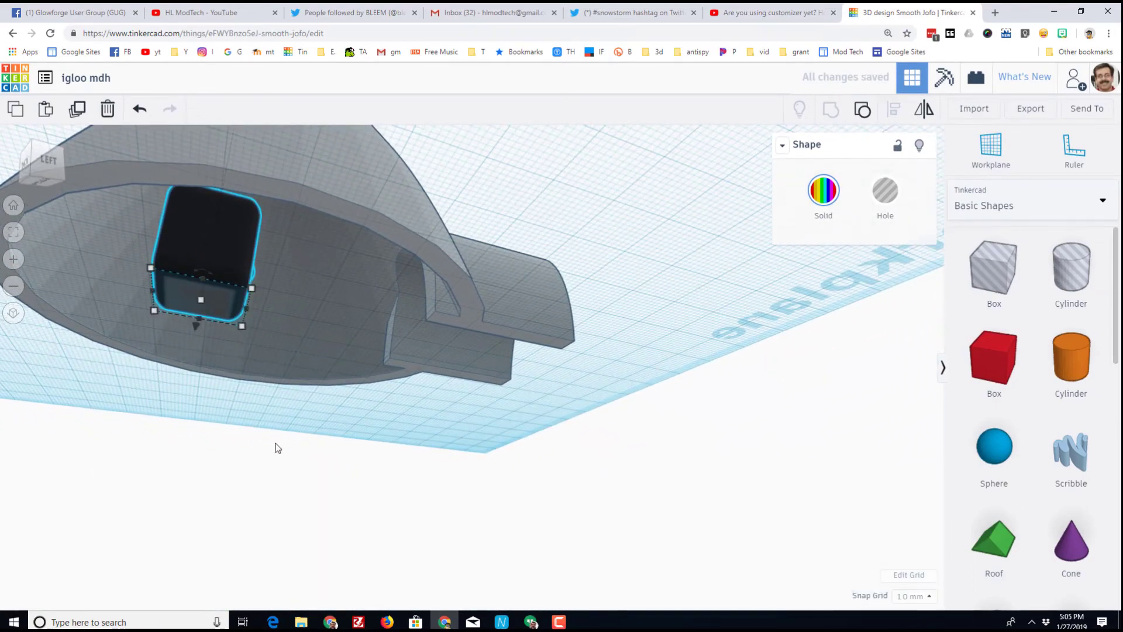
pyautogui.press('Left')
pyautogui.press('Left')
pyautogui.press('Left')
pyautogui.press('Left')
pyautogui.press('Left')
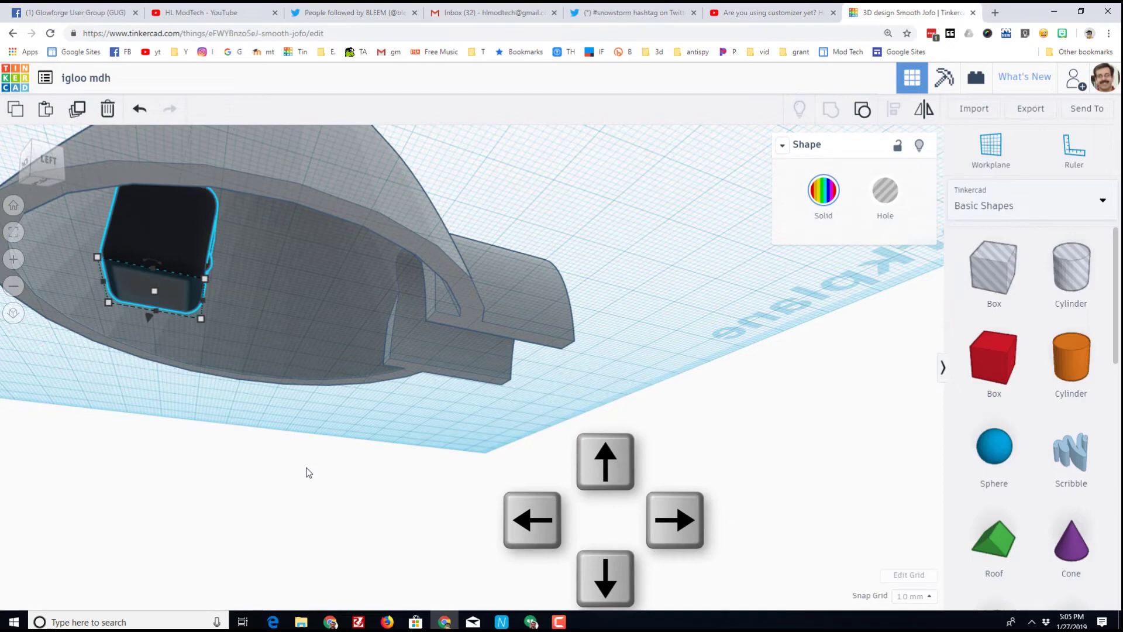
# - Deselect the stove and examine the finished igloo from several sides, including the chimney above the dome and the stove through the entrance tunnel
pyautogui.scroll(-8, 269, 377)
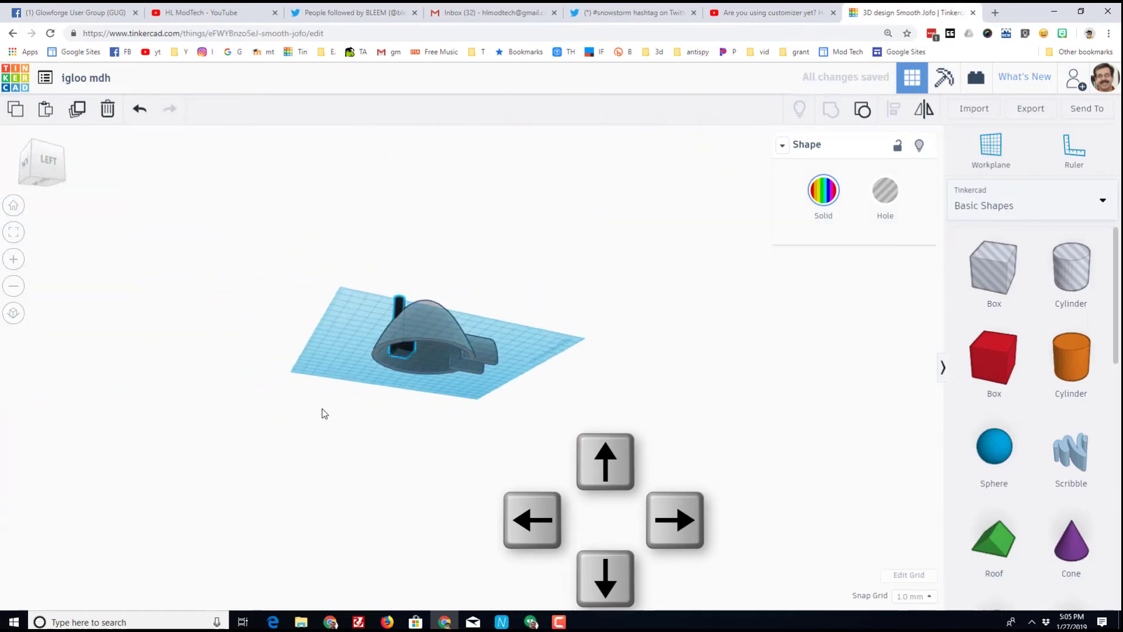
pyautogui.moveTo(322, 409); pyautogui.dragTo(328, 444, button='right')
pyautogui.scroll(3, 328, 443)
pyautogui.moveTo(529, 526); pyautogui.dragTo(465, 467, button='right')
pyautogui.scroll(5, 464, 467)
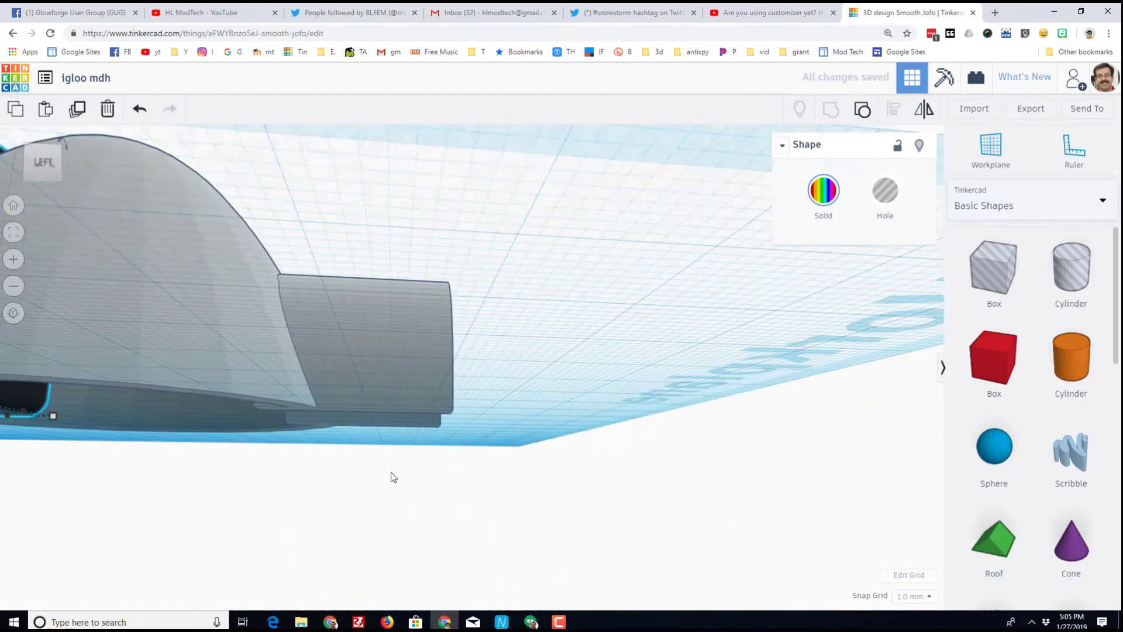
pyautogui.moveTo(390, 474); pyautogui.dragTo(331, 384, button='right')
pyautogui.scroll(2, 440, 383)
pyautogui.moveTo(439, 379); pyautogui.dragTo(483, 303, button='right')
pyautogui.click(463, 367)
pyautogui.scroll(2, 464, 366)
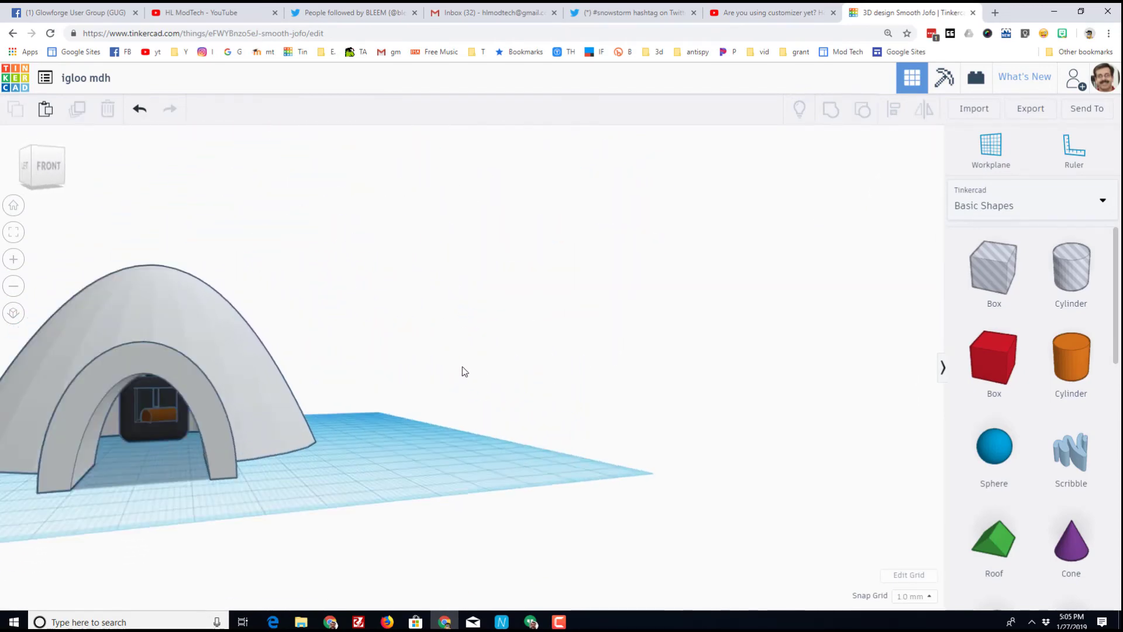
pyautogui.moveTo(464, 367); pyautogui.dragTo(433, 402, button='right')
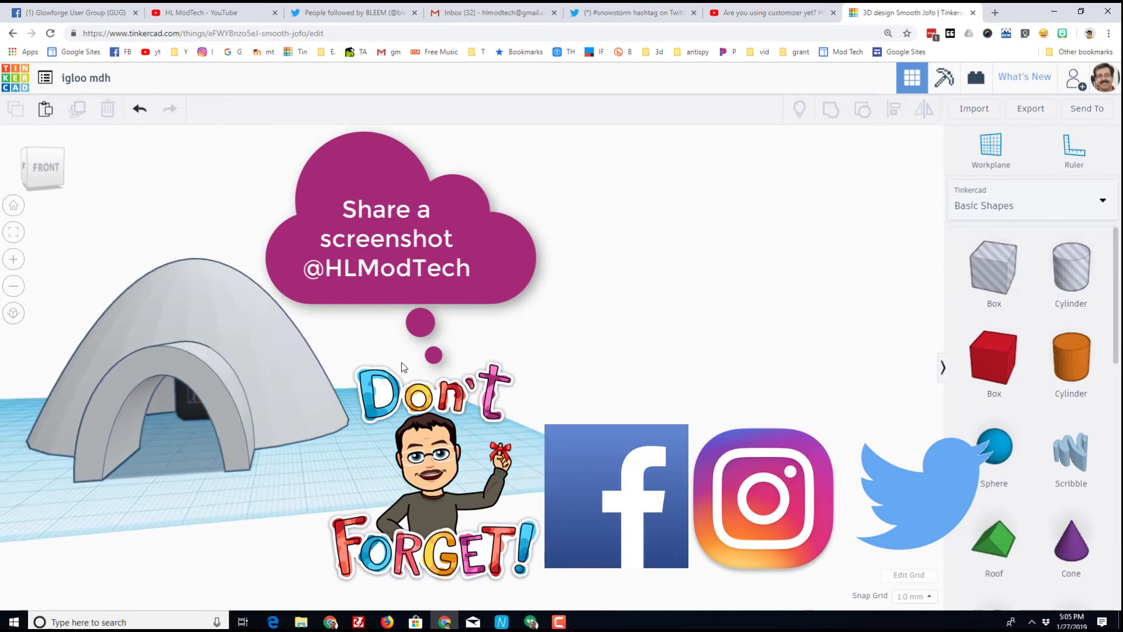
pyautogui.scroll(5, 403, 362)
pyautogui.moveTo(430, 351)
pyautogui.mouseDown(button='right')
pyautogui.moveTo(416, 370)
pyautogui.moveTo(348, 389)
pyautogui.moveTo(389, 411)
pyautogui.moveTo(253, 414)
pyautogui.moveTo(581, 462)
pyautogui.moveTo(507, 400)
pyautogui.moveTo(572, 424)
pyautogui.moveTo(446, 422)
pyautogui.moveTo(322, 384)
pyautogui.moveTo(301, 389)
pyautogui.moveTo(346, 296)
pyautogui.moveTo(387, 349)
pyautogui.moveTo(437, 338)
pyautogui.mouseUp(button='right')
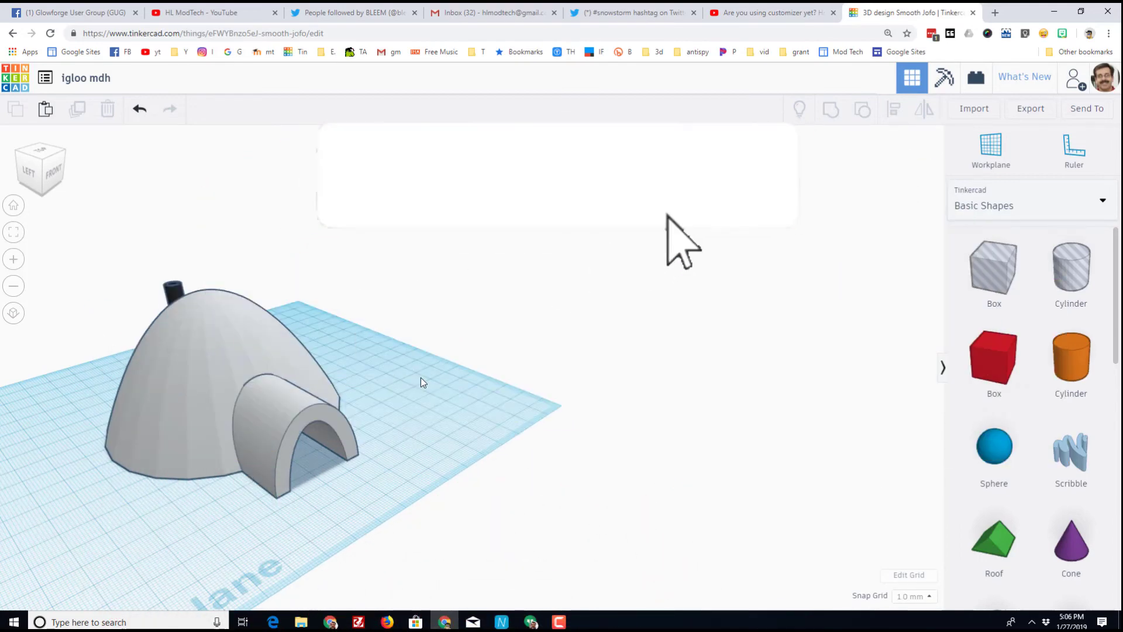
pyautogui.moveTo(423, 382); pyautogui.dragTo(389, 355, button='right')
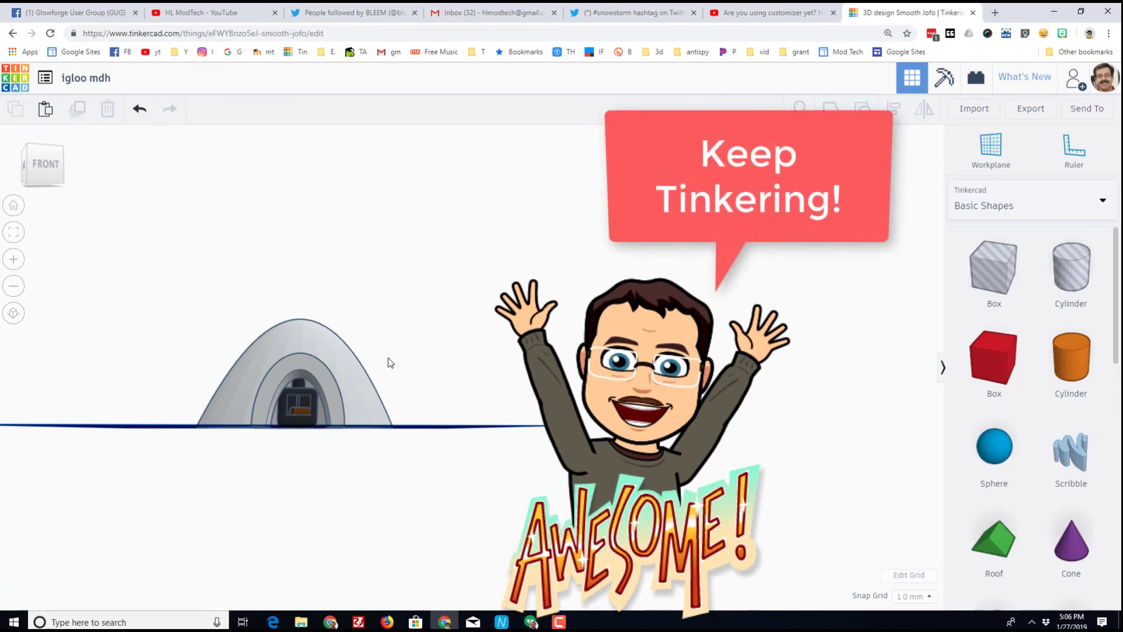
pyautogui.scroll(2, 386, 360)
pyautogui.moveTo(406, 364); pyautogui.dragTo(411, 361, button='right')
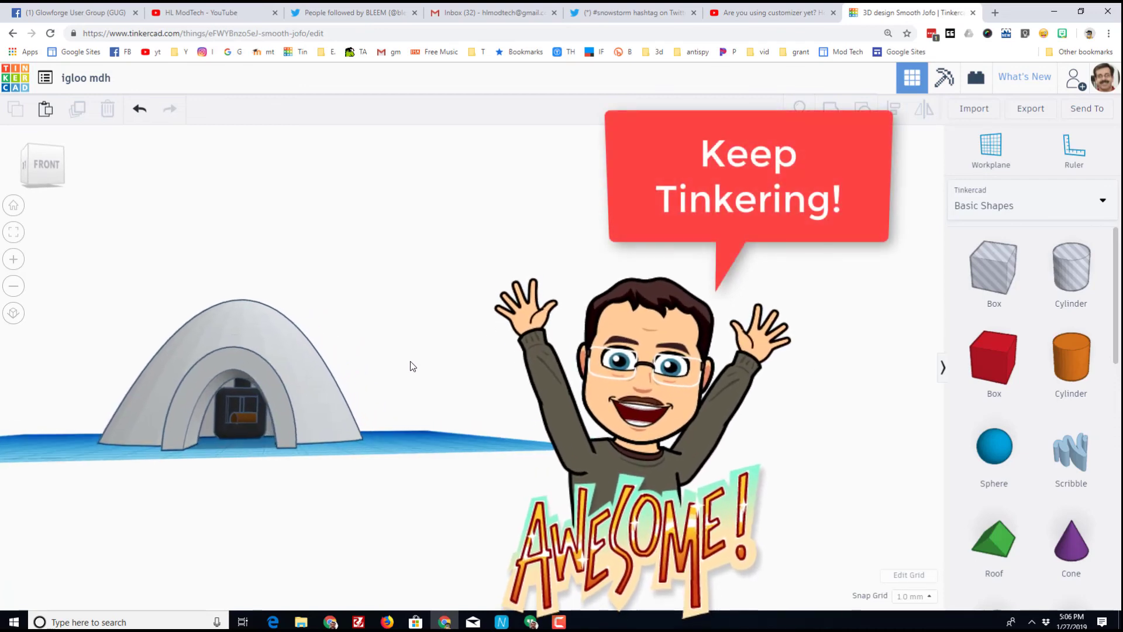